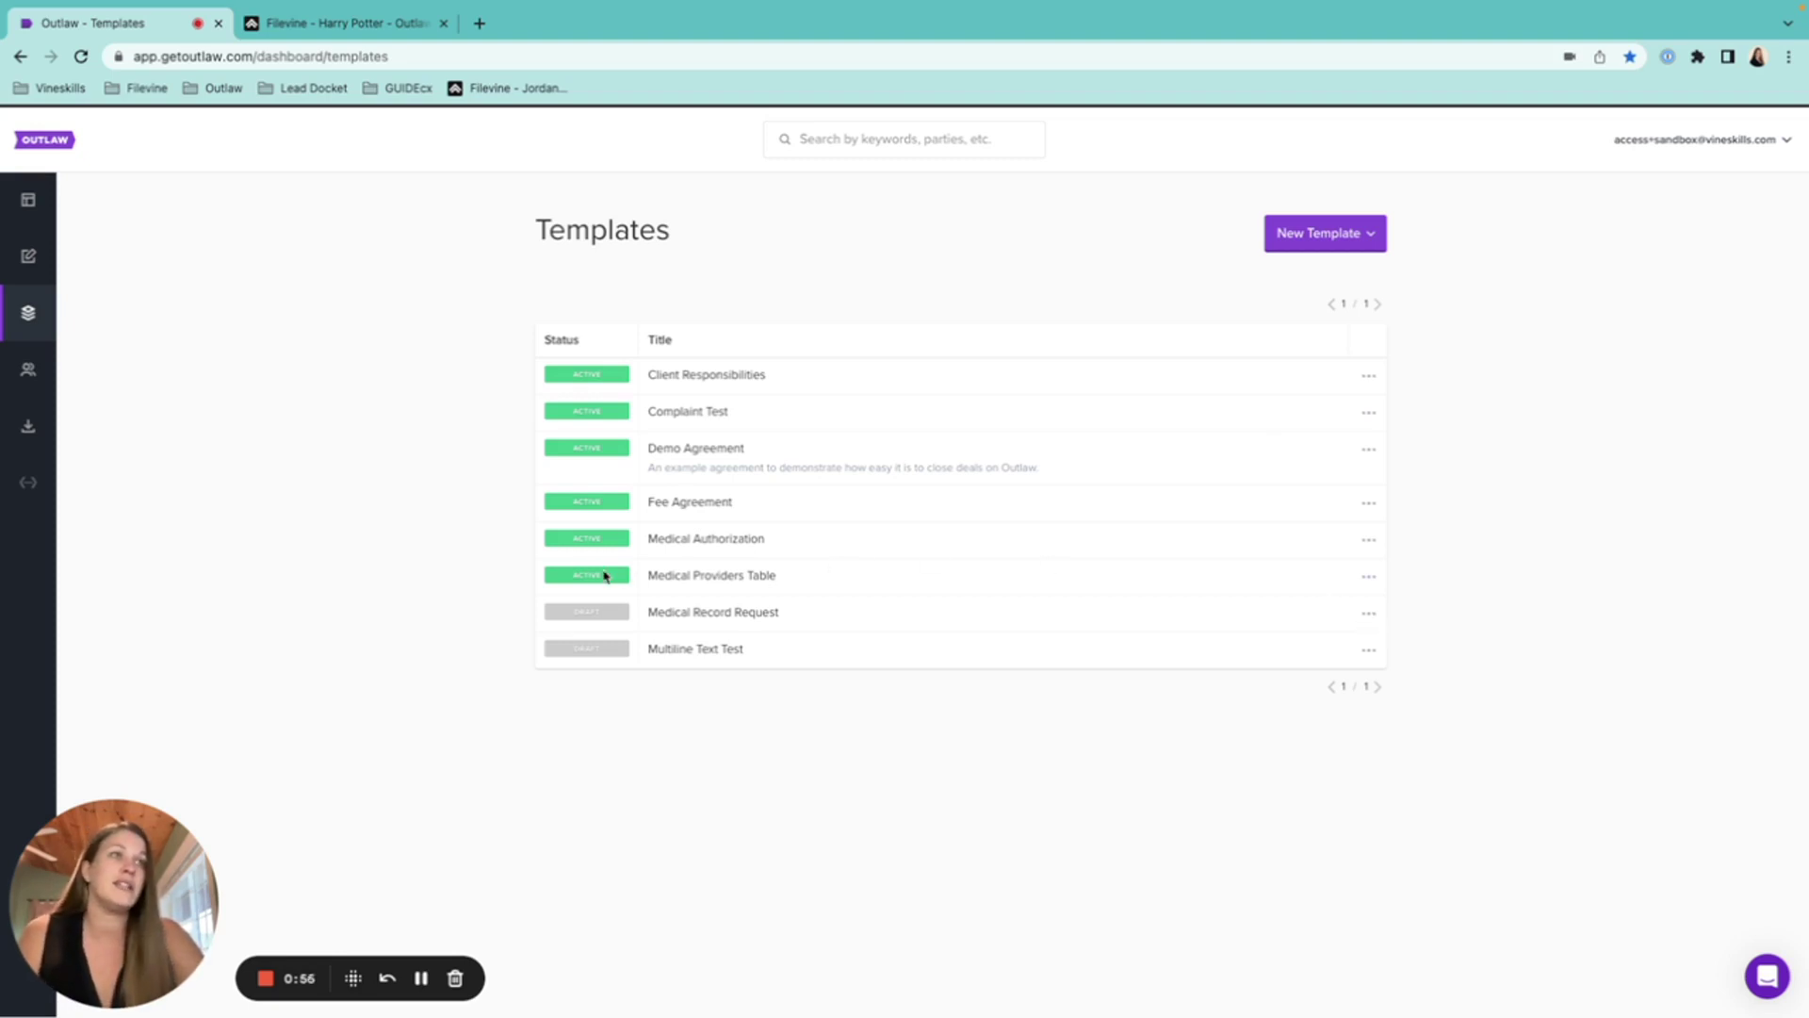
# - Activate the Medical Record Request template and deactivate it again
pyautogui.click(1368, 576)
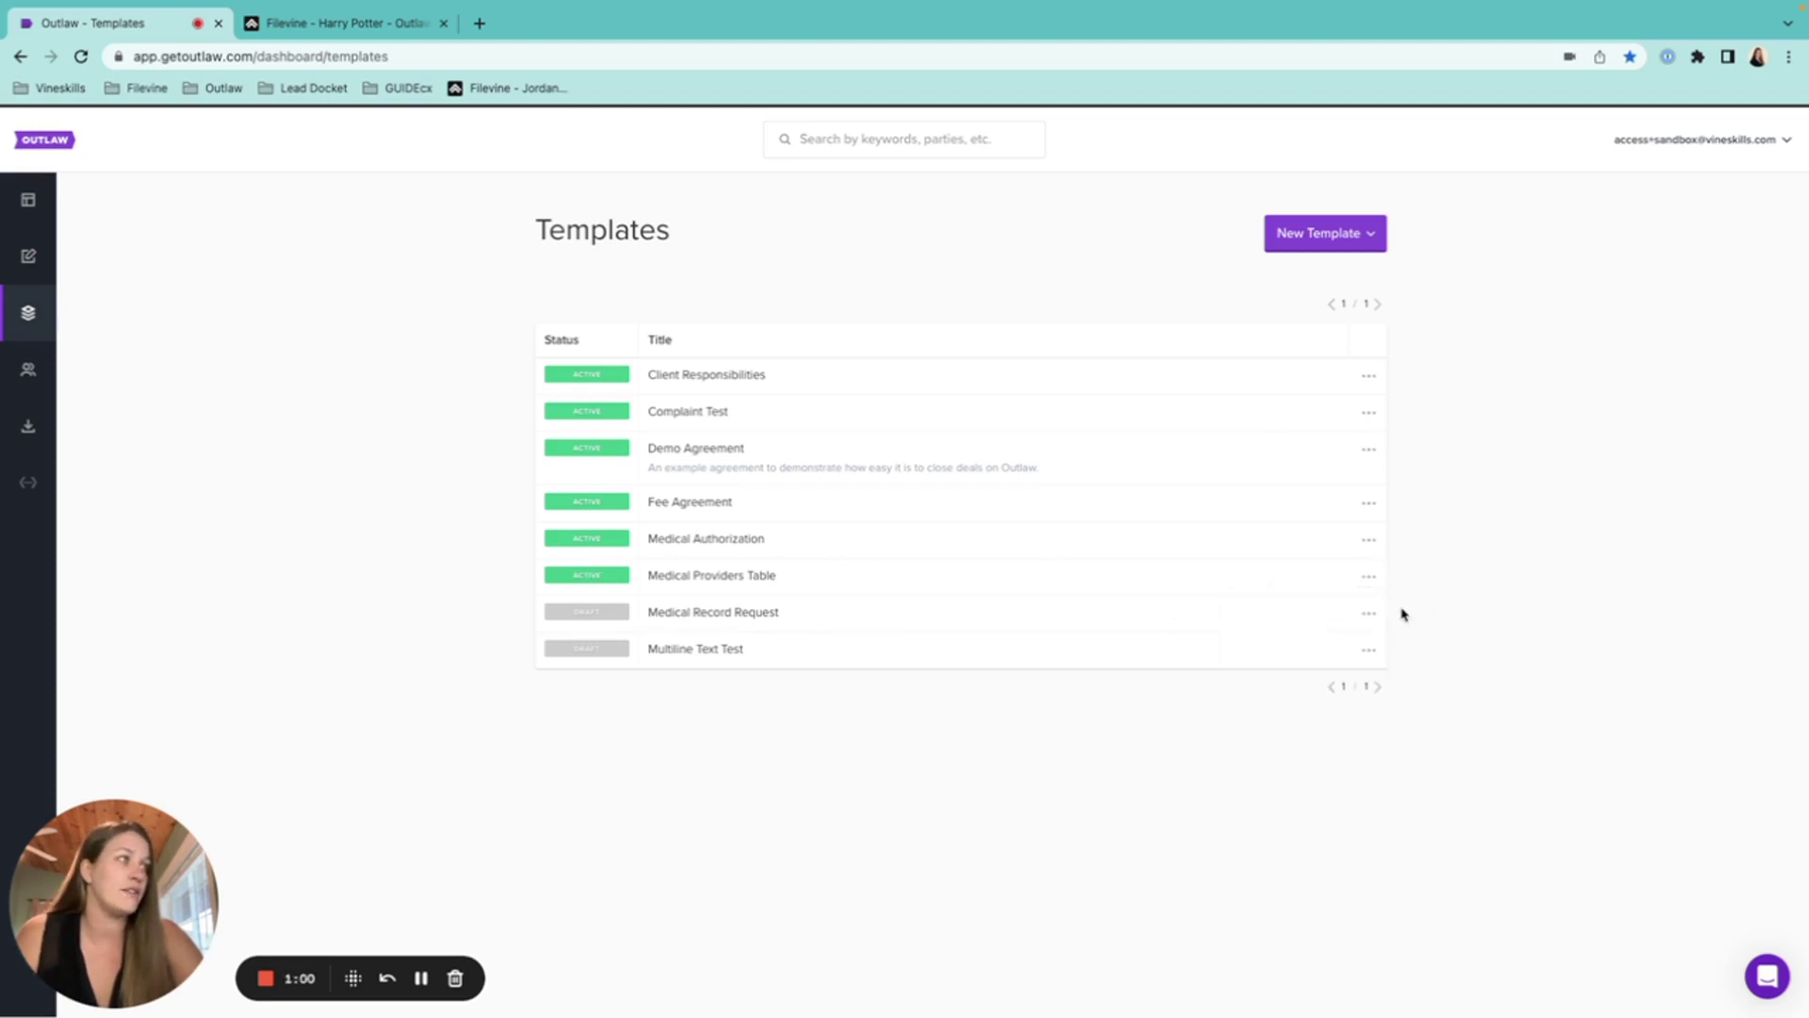
pyautogui.click(1369, 612)
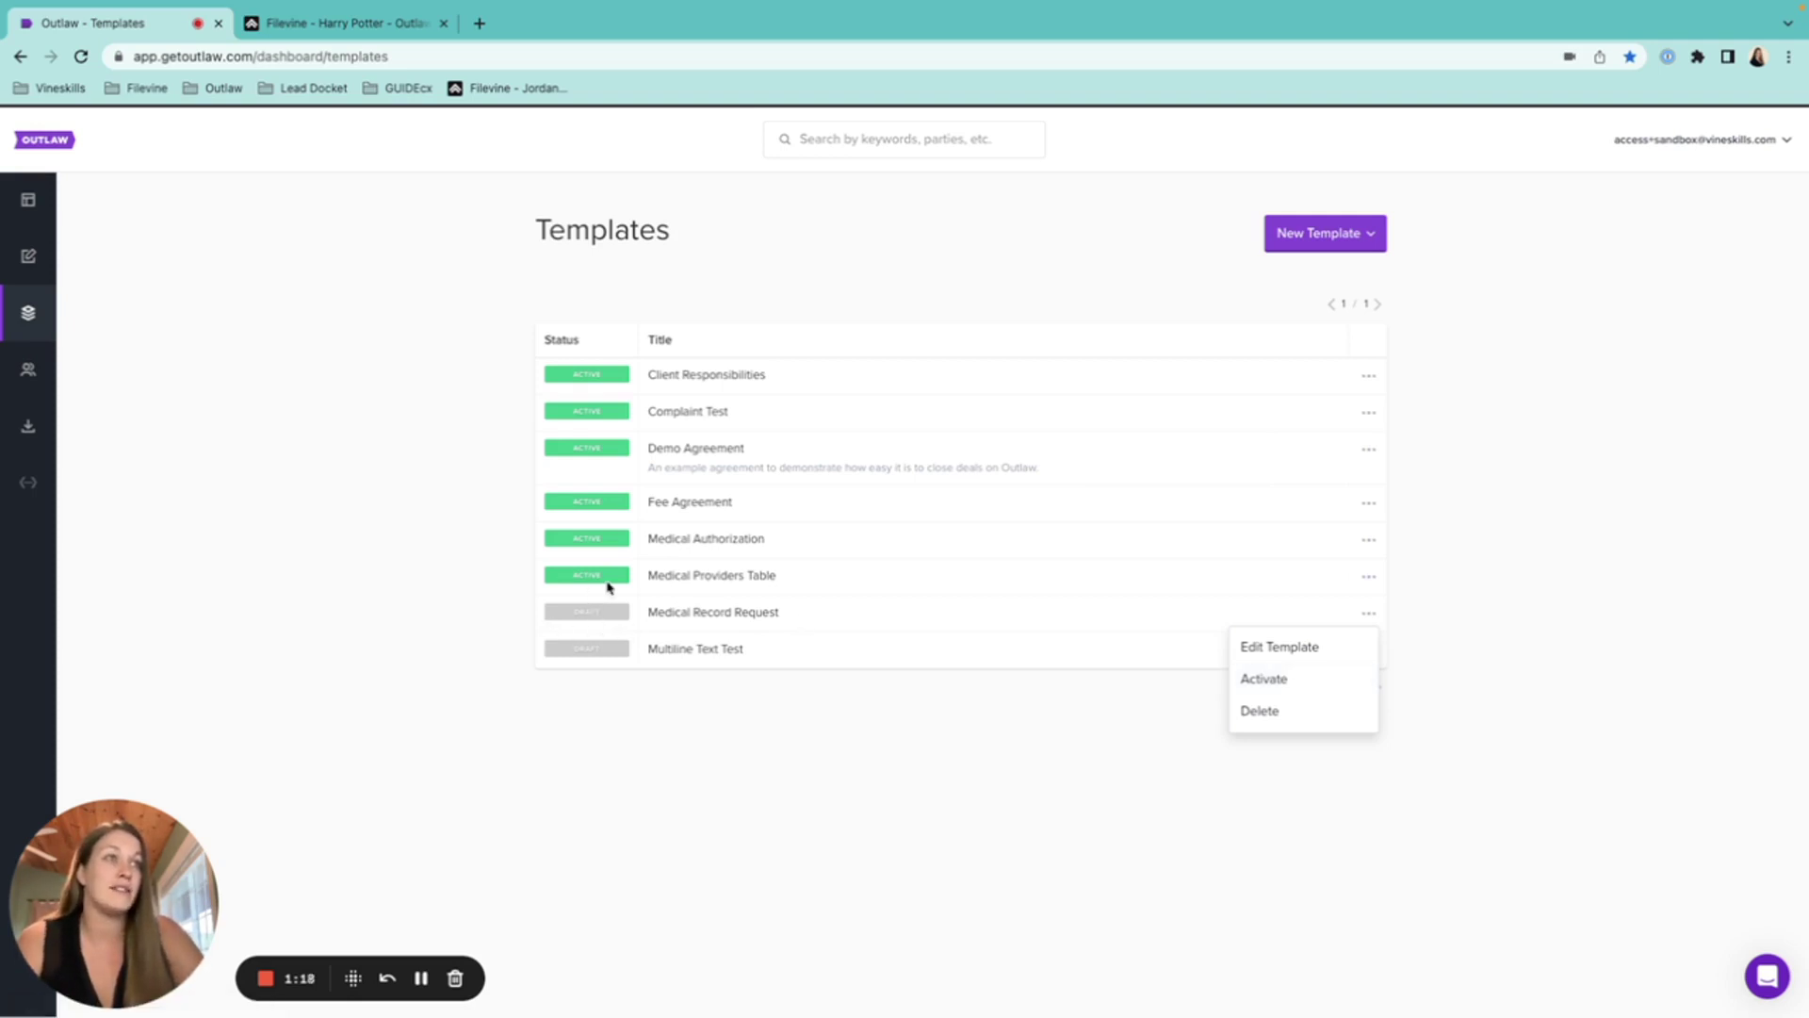
pyautogui.click(1297, 694)
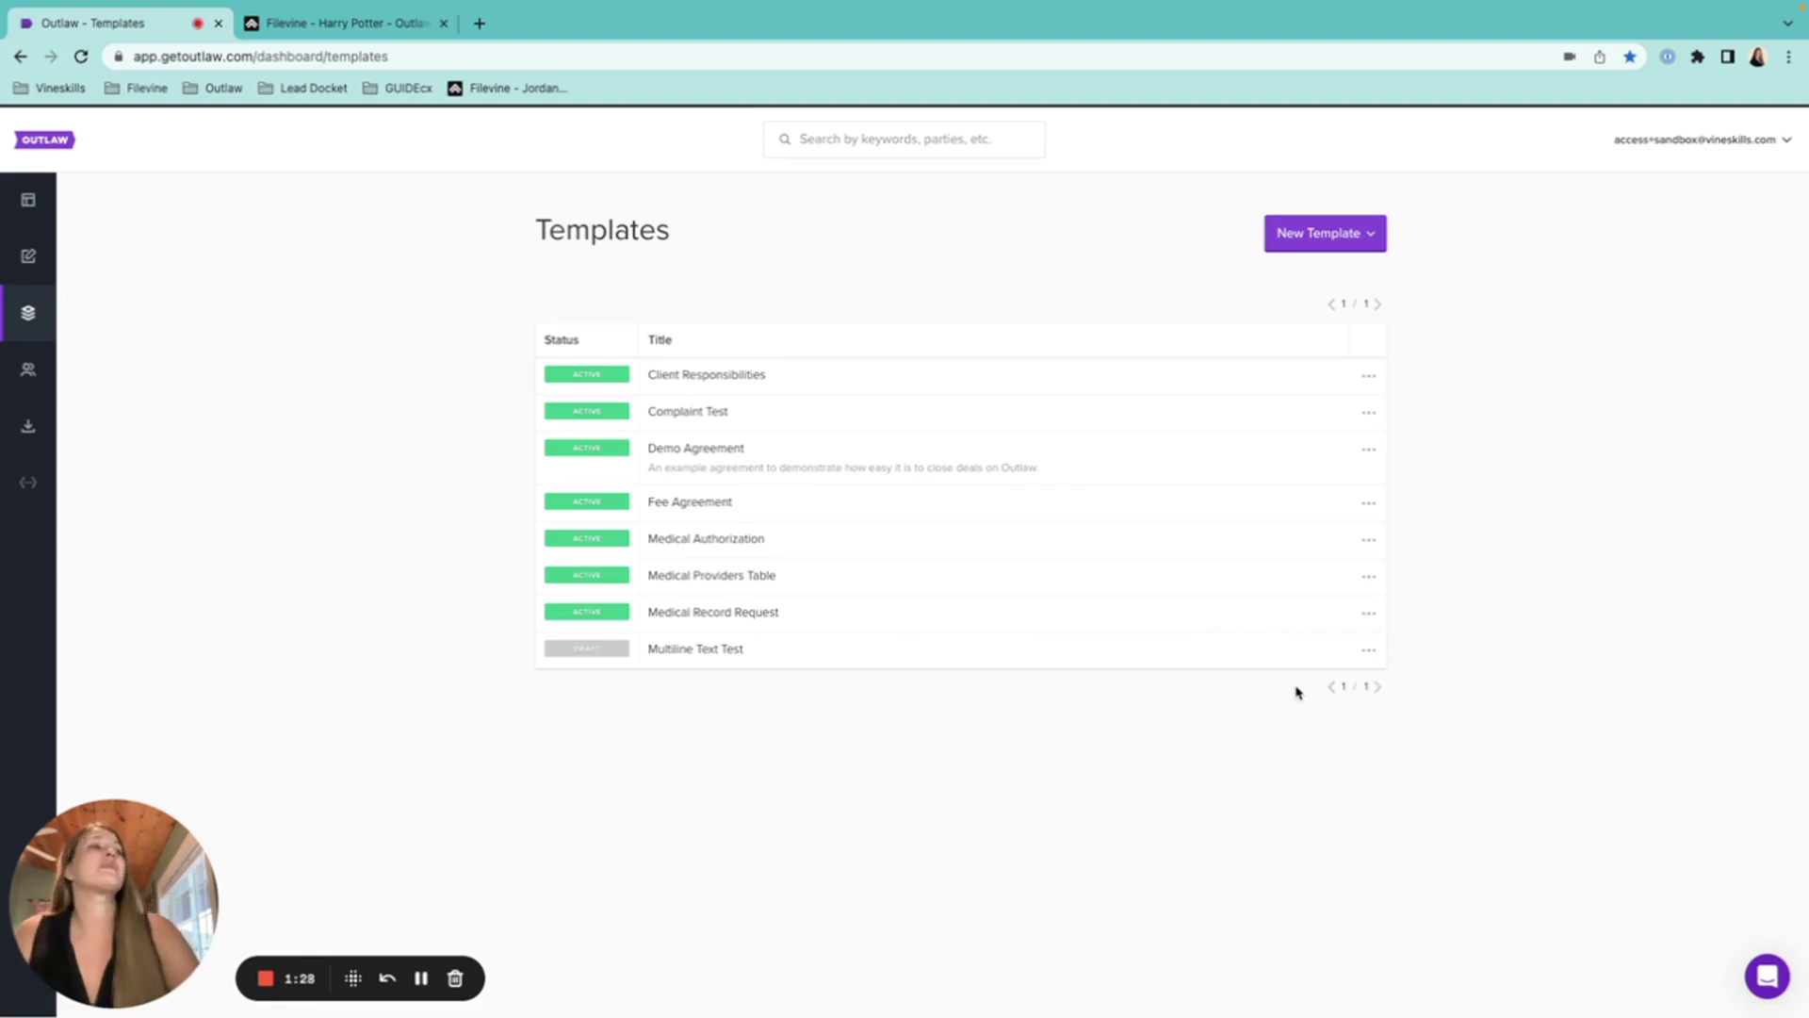
pyautogui.click(1368, 614)
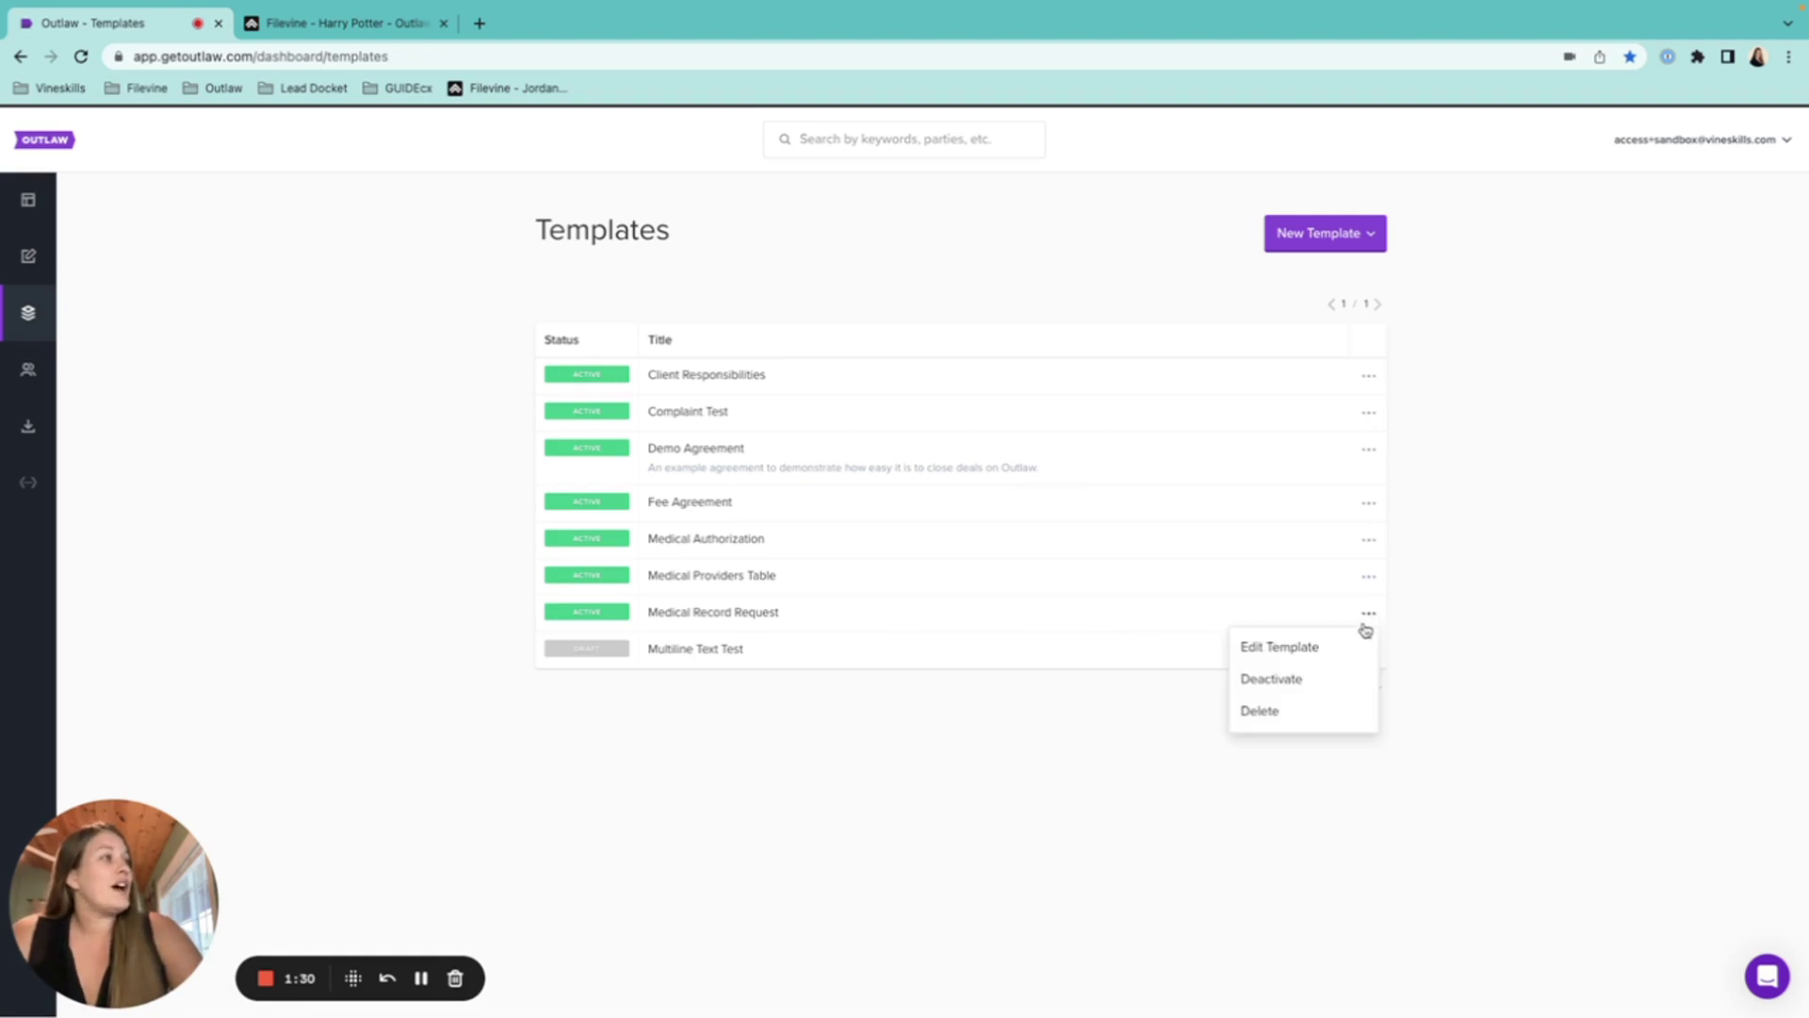
pyautogui.click(1296, 691)
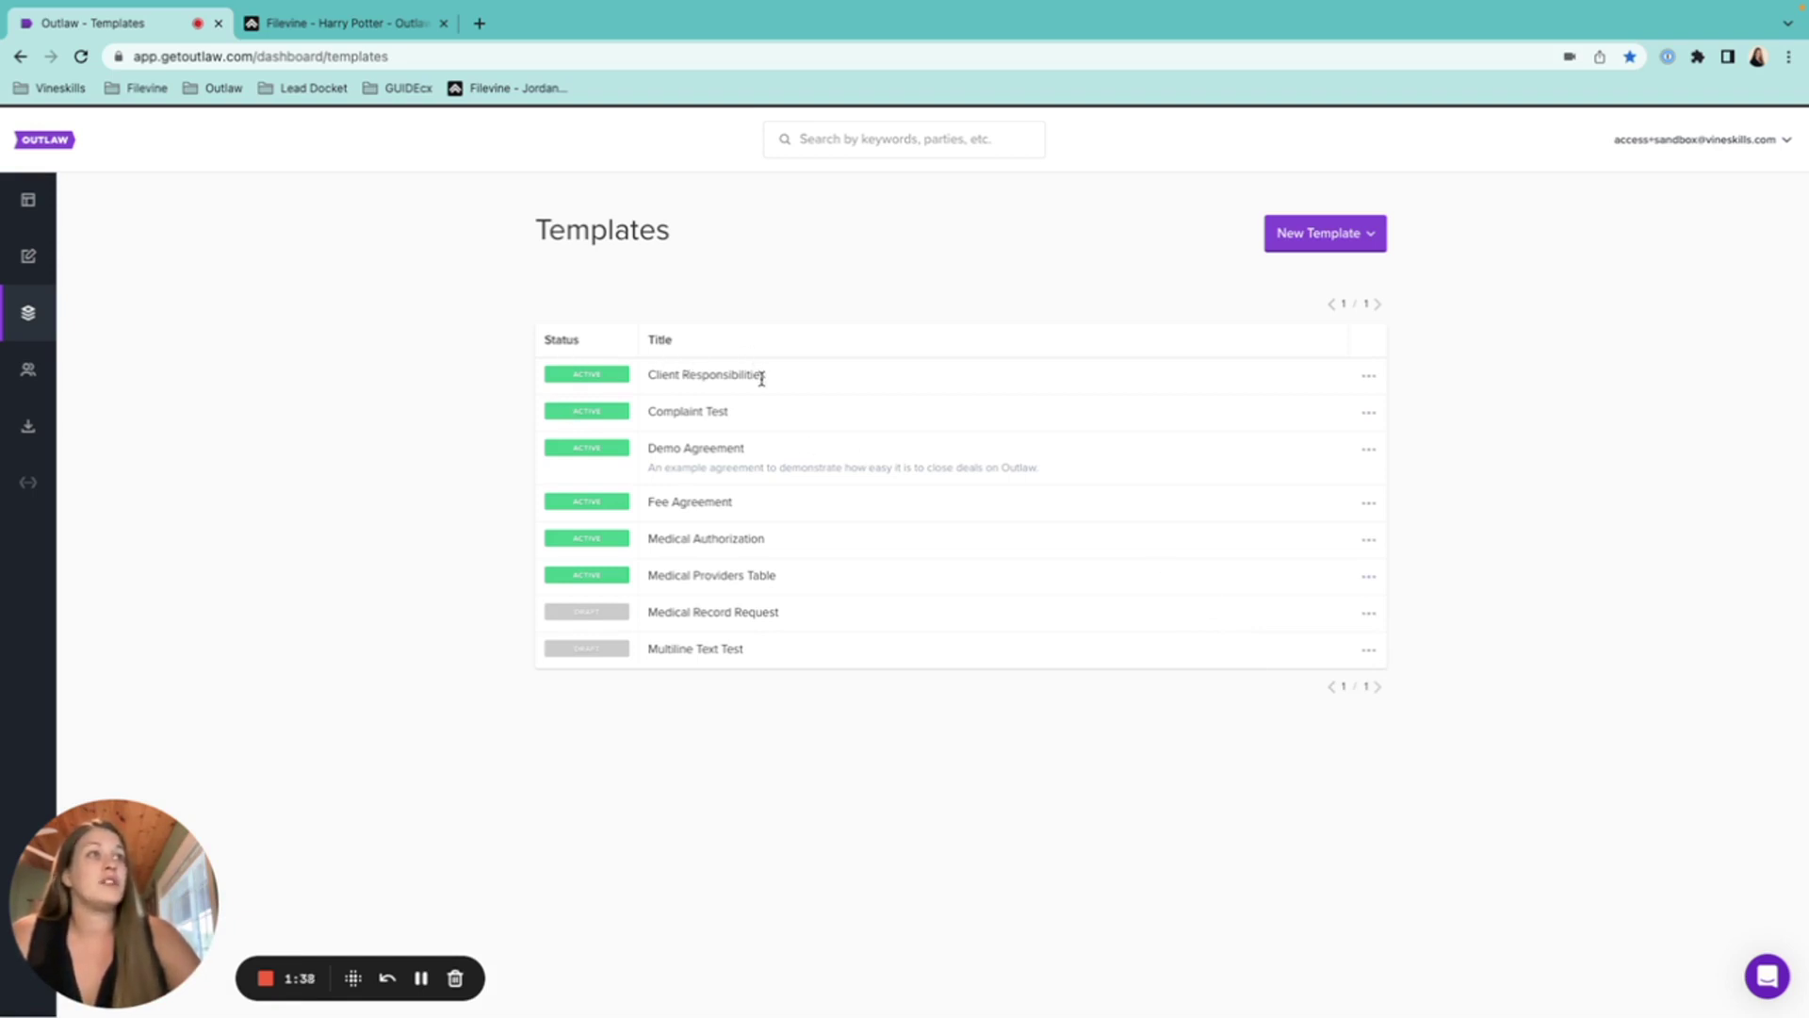
pyautogui.click(1368, 377)
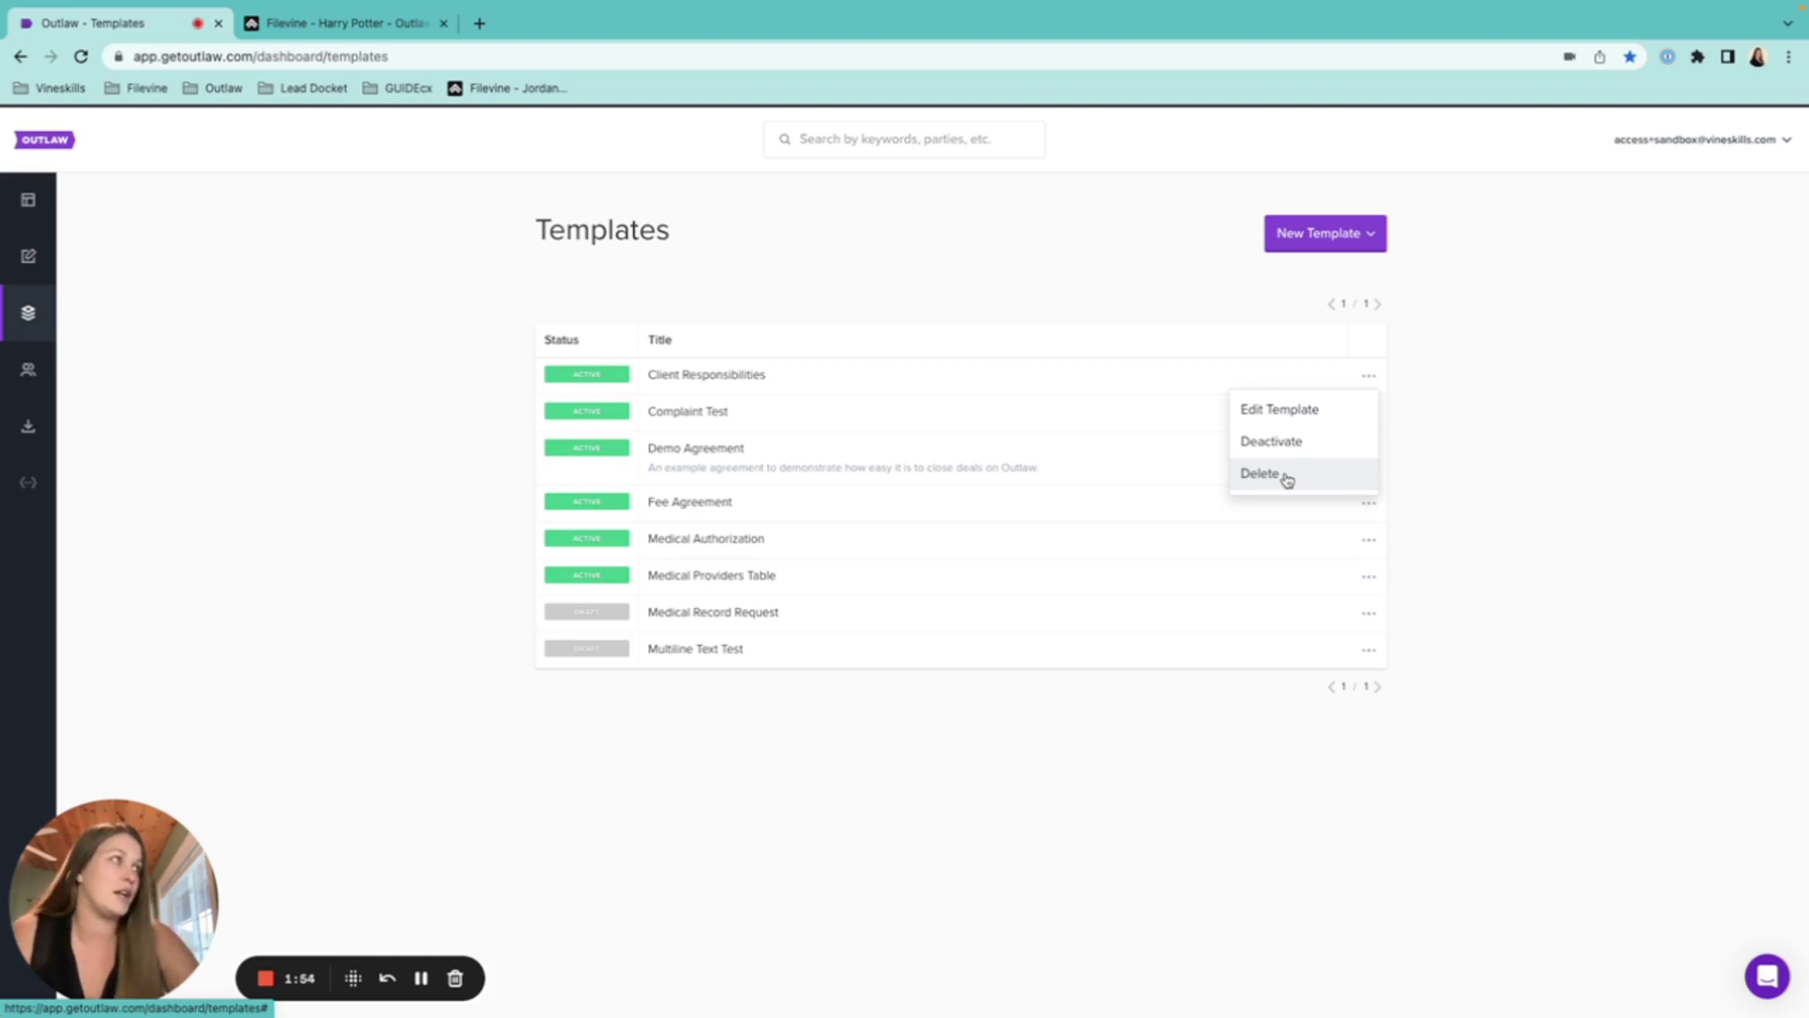
pyautogui.click(1465, 458)
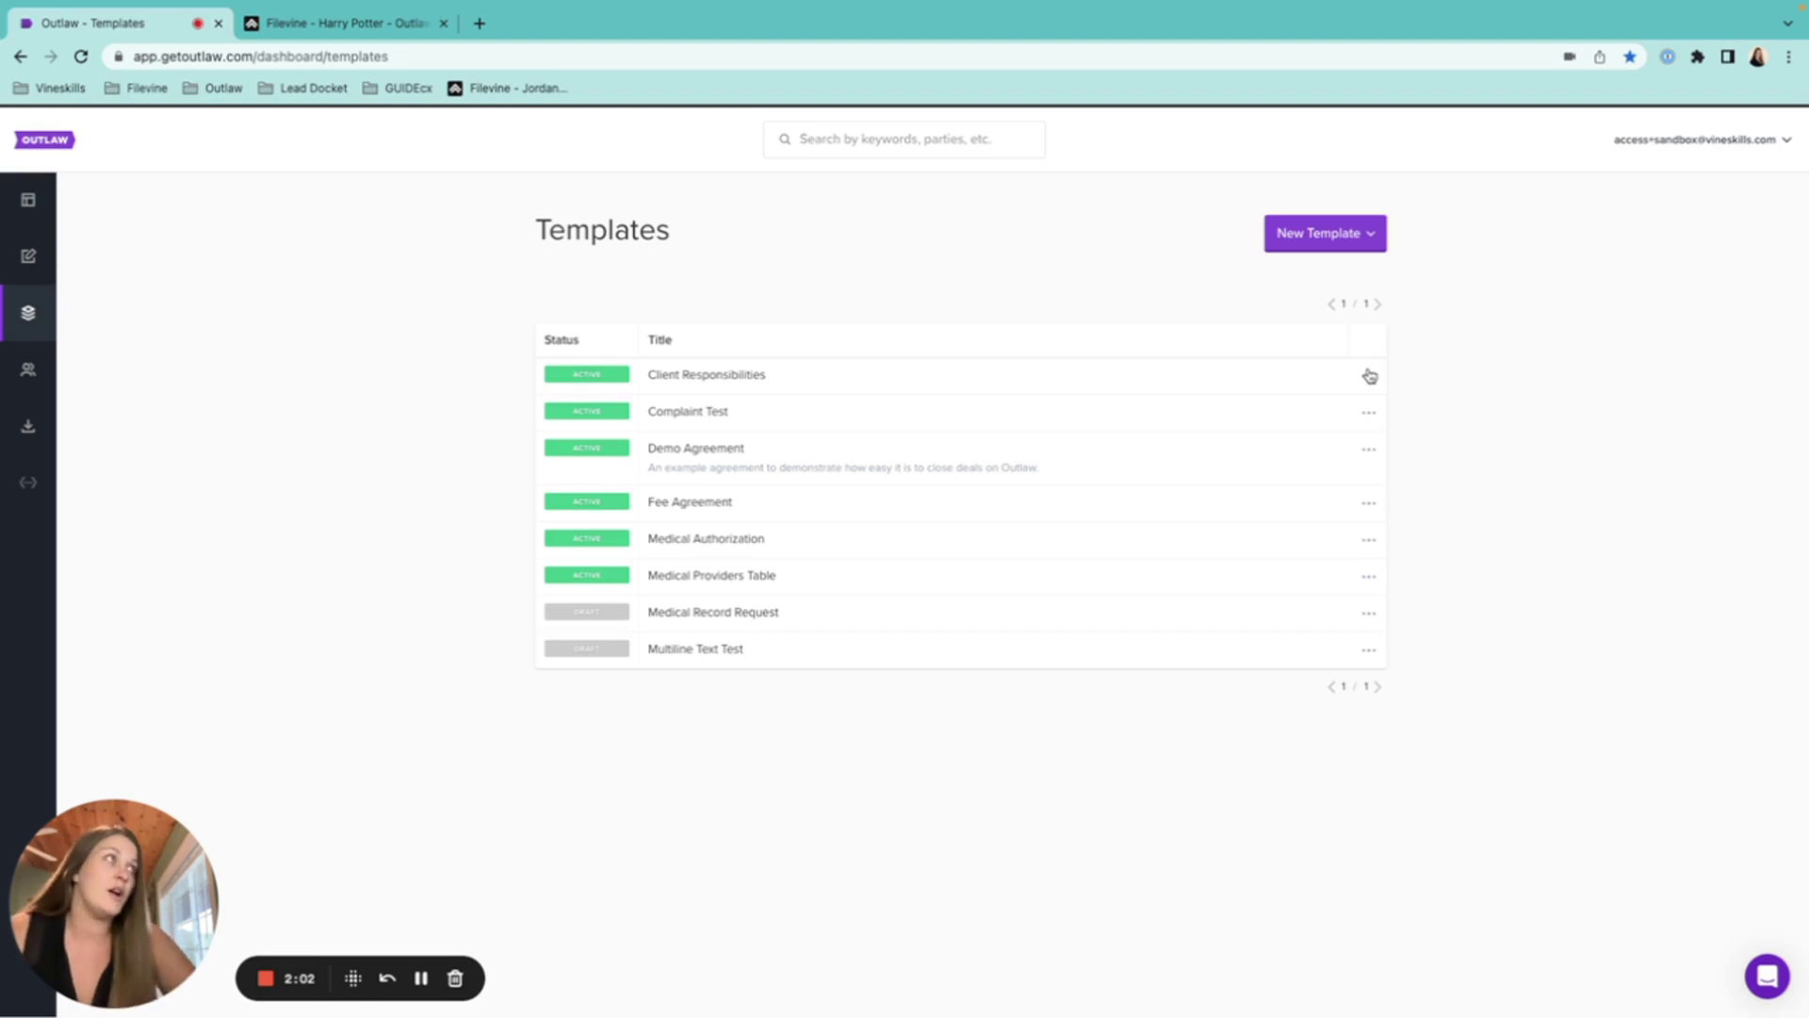
pyautogui.click(1369, 376)
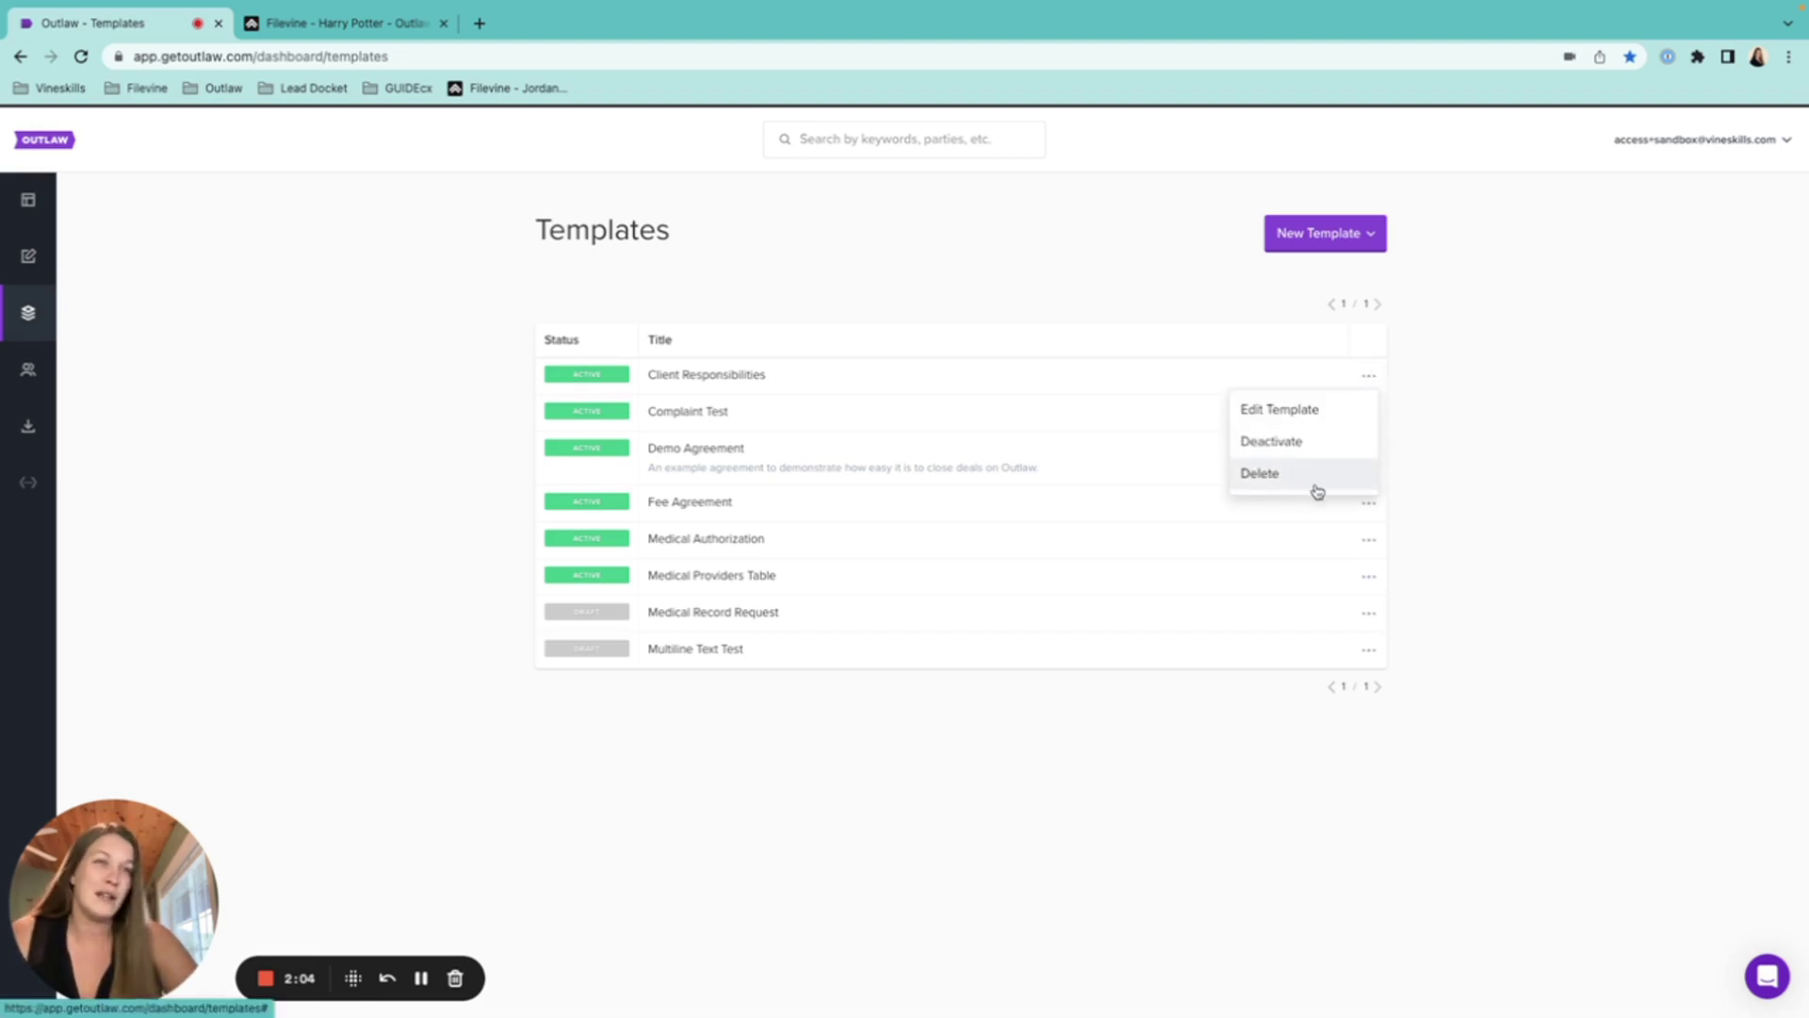
pyautogui.click(1422, 493)
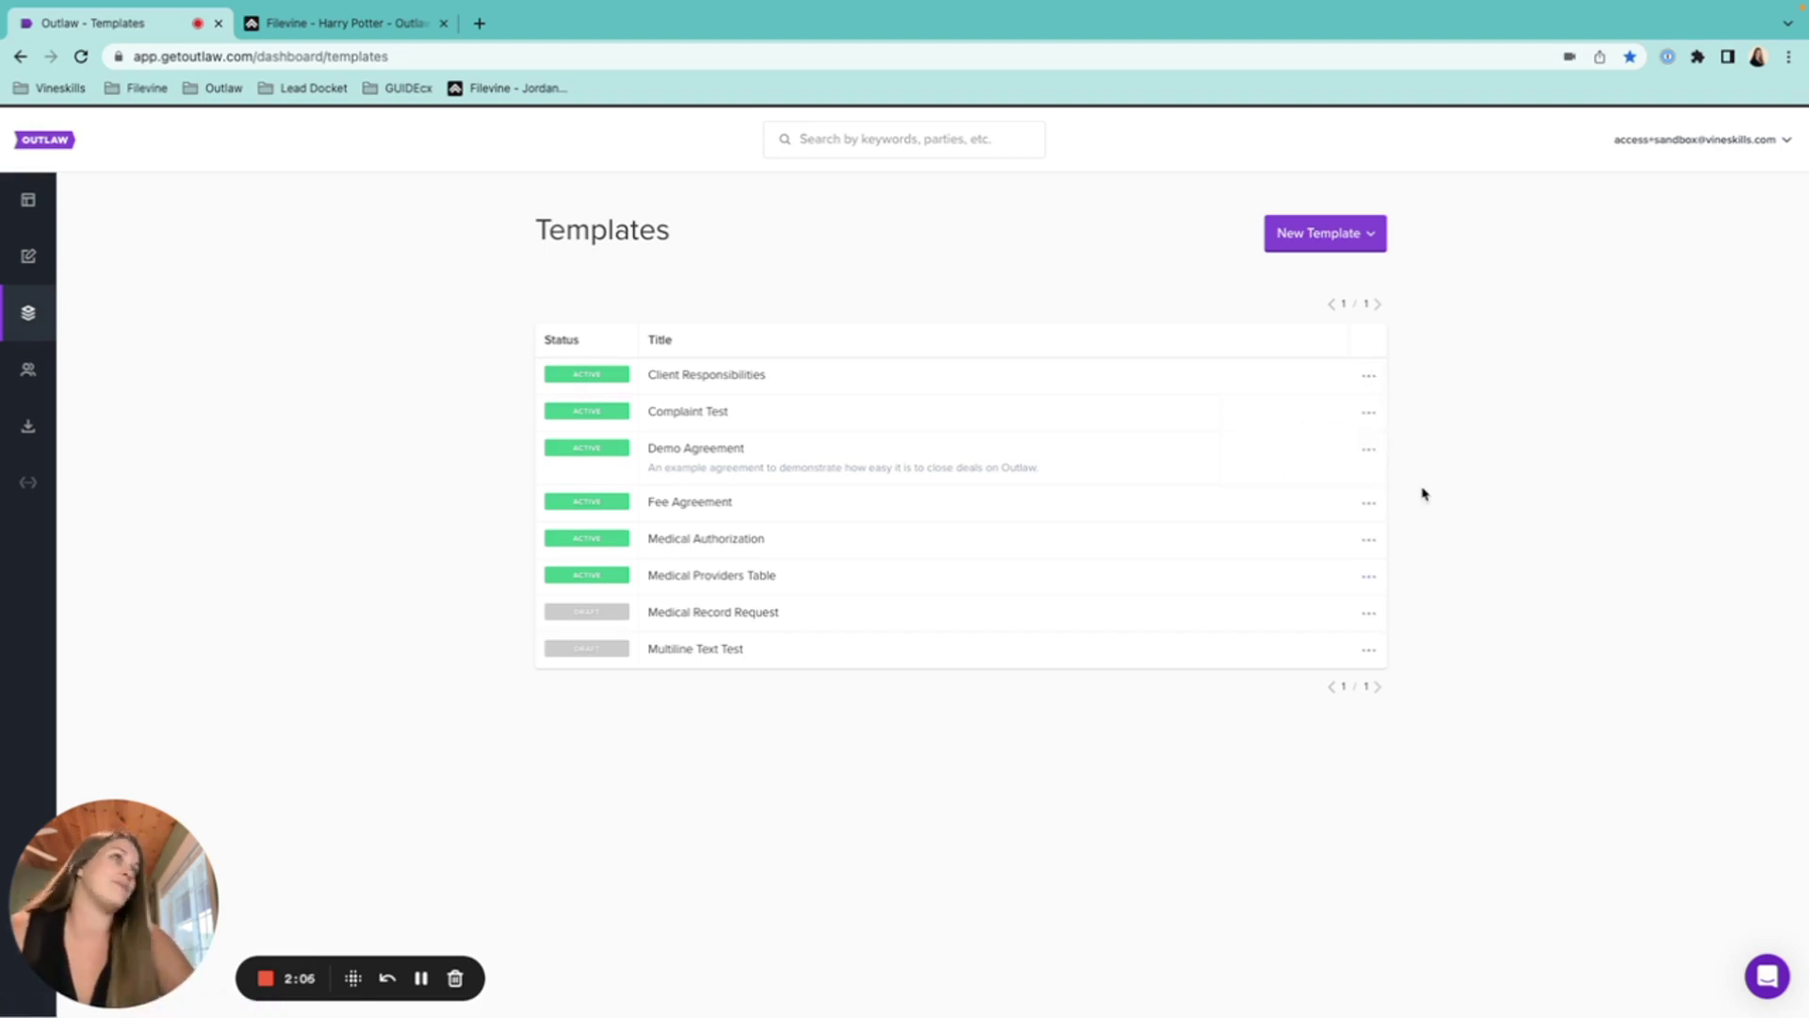
pyautogui.click(1343, 246)
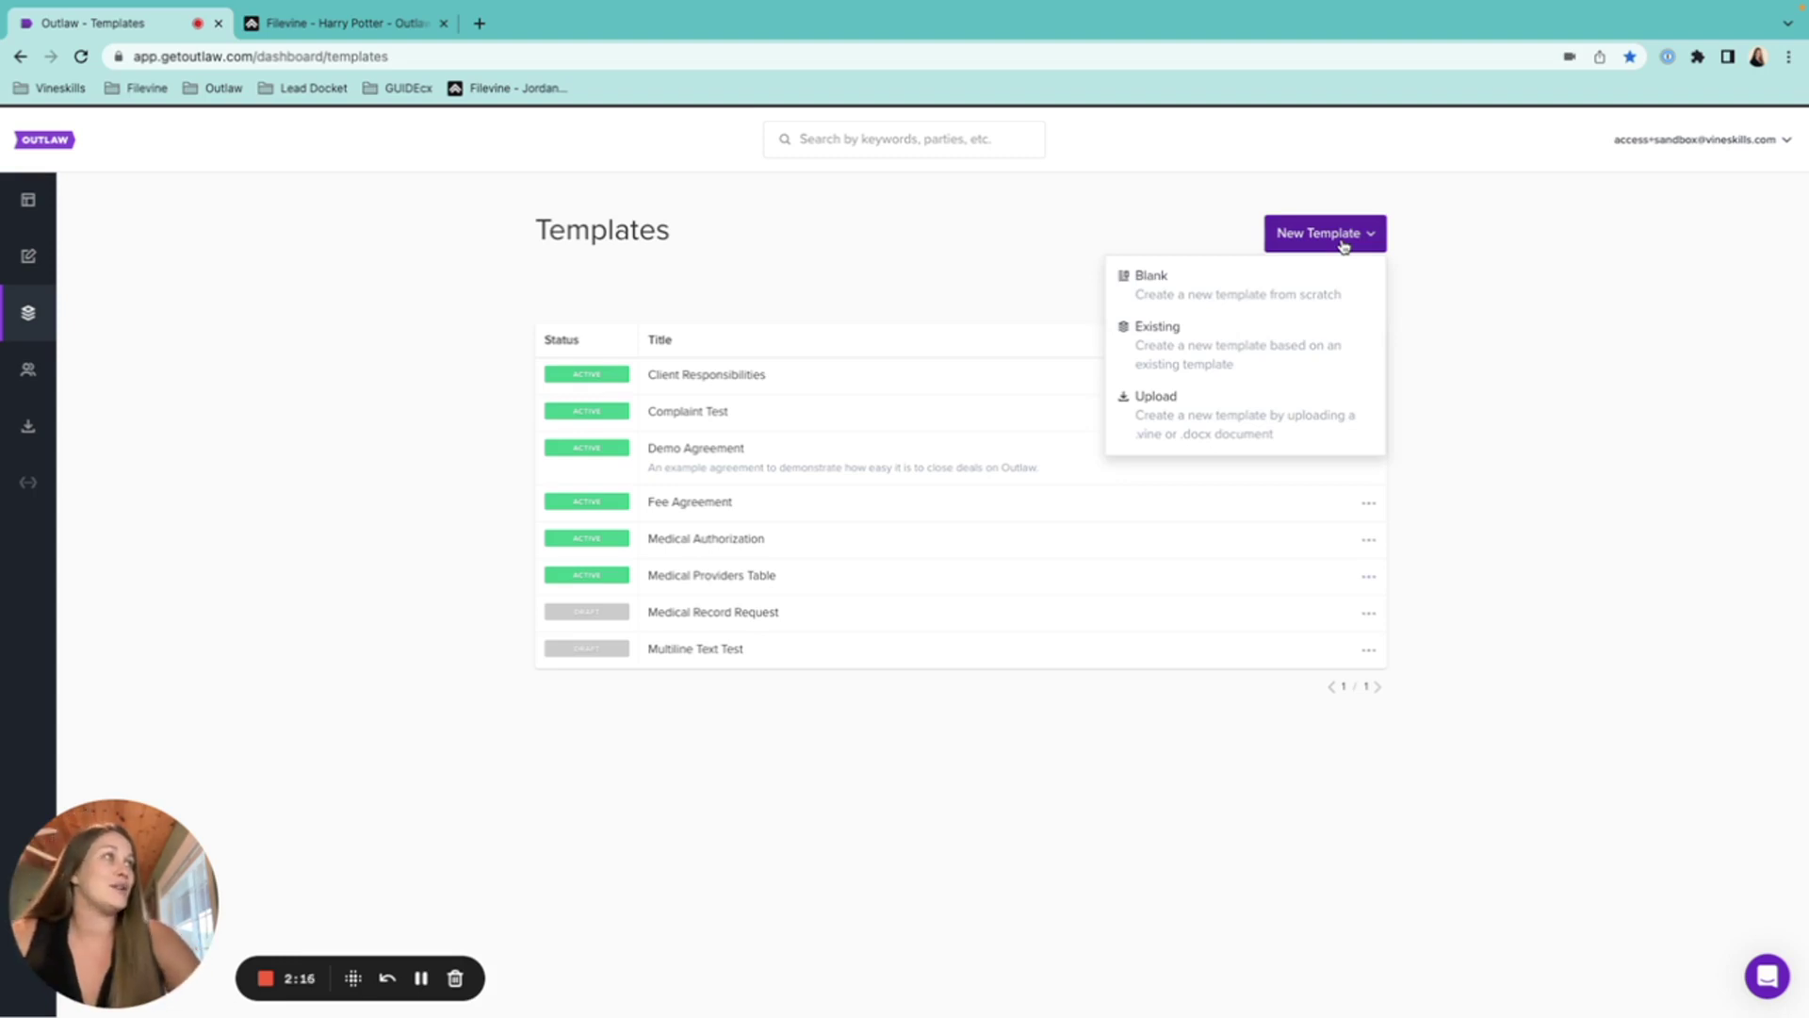
pyautogui.click(1316, 431)
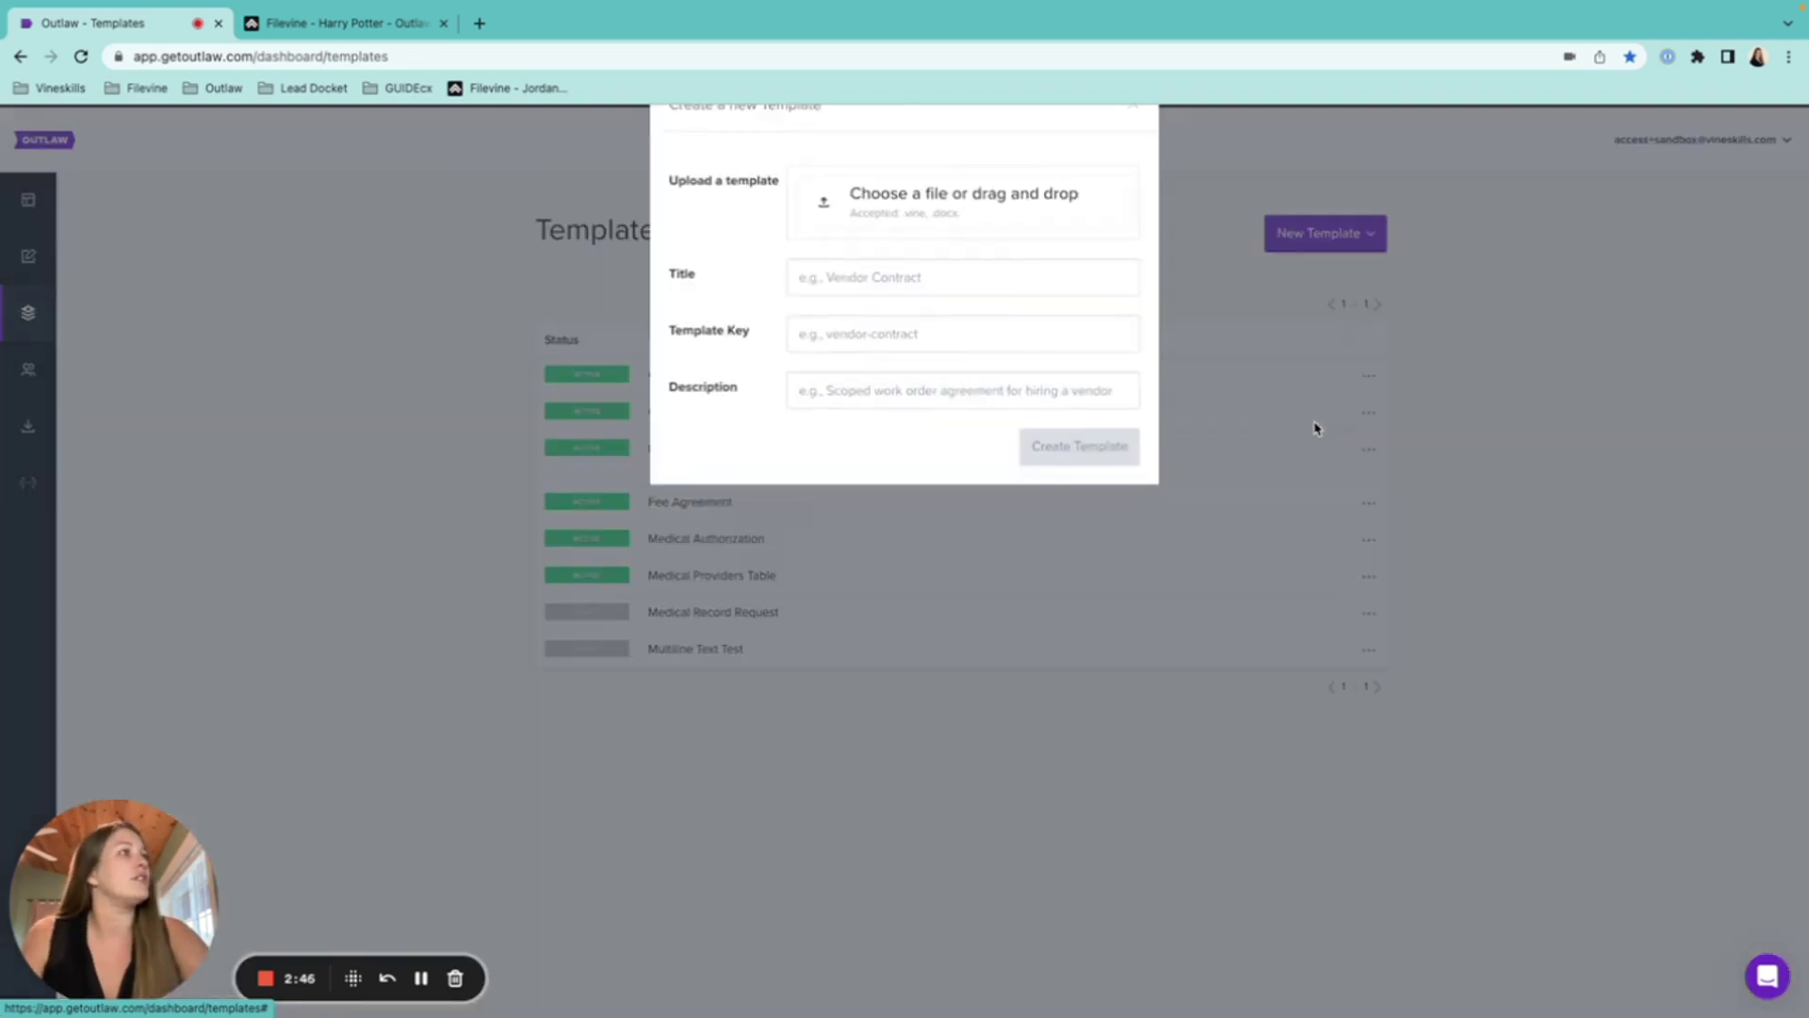
pyautogui.click(976, 231)
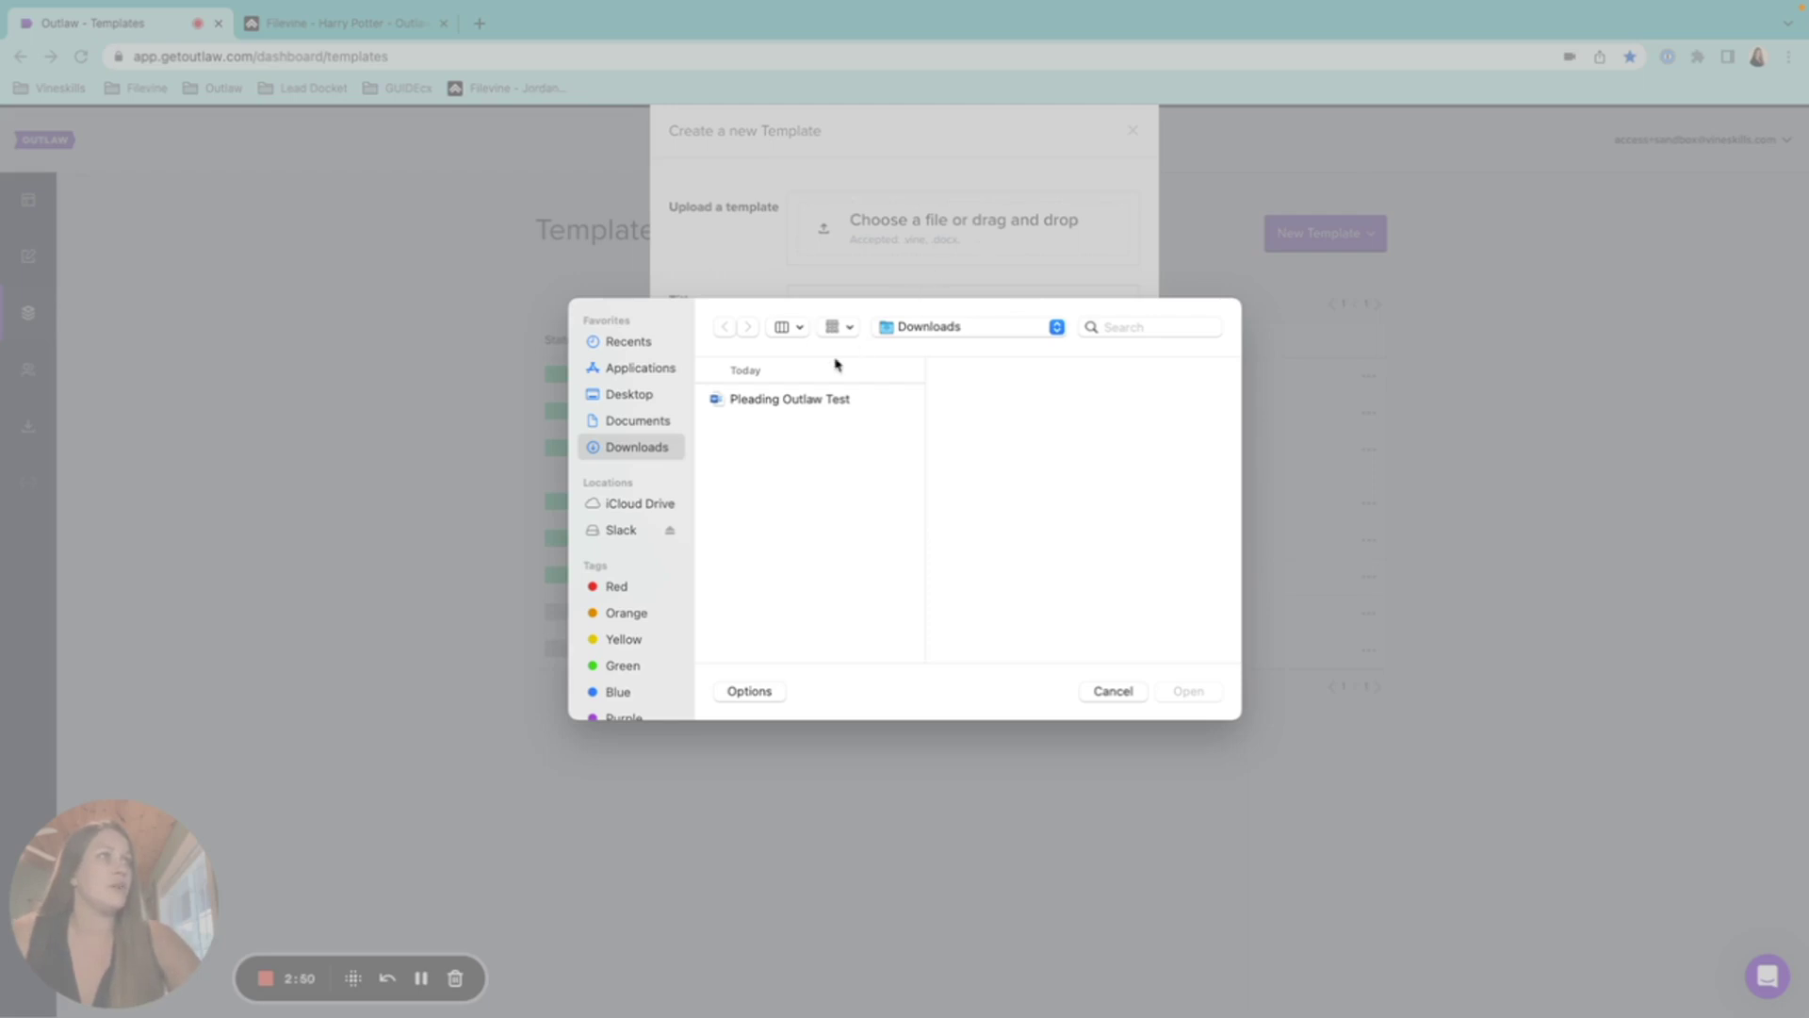
pyautogui.click(818, 400)
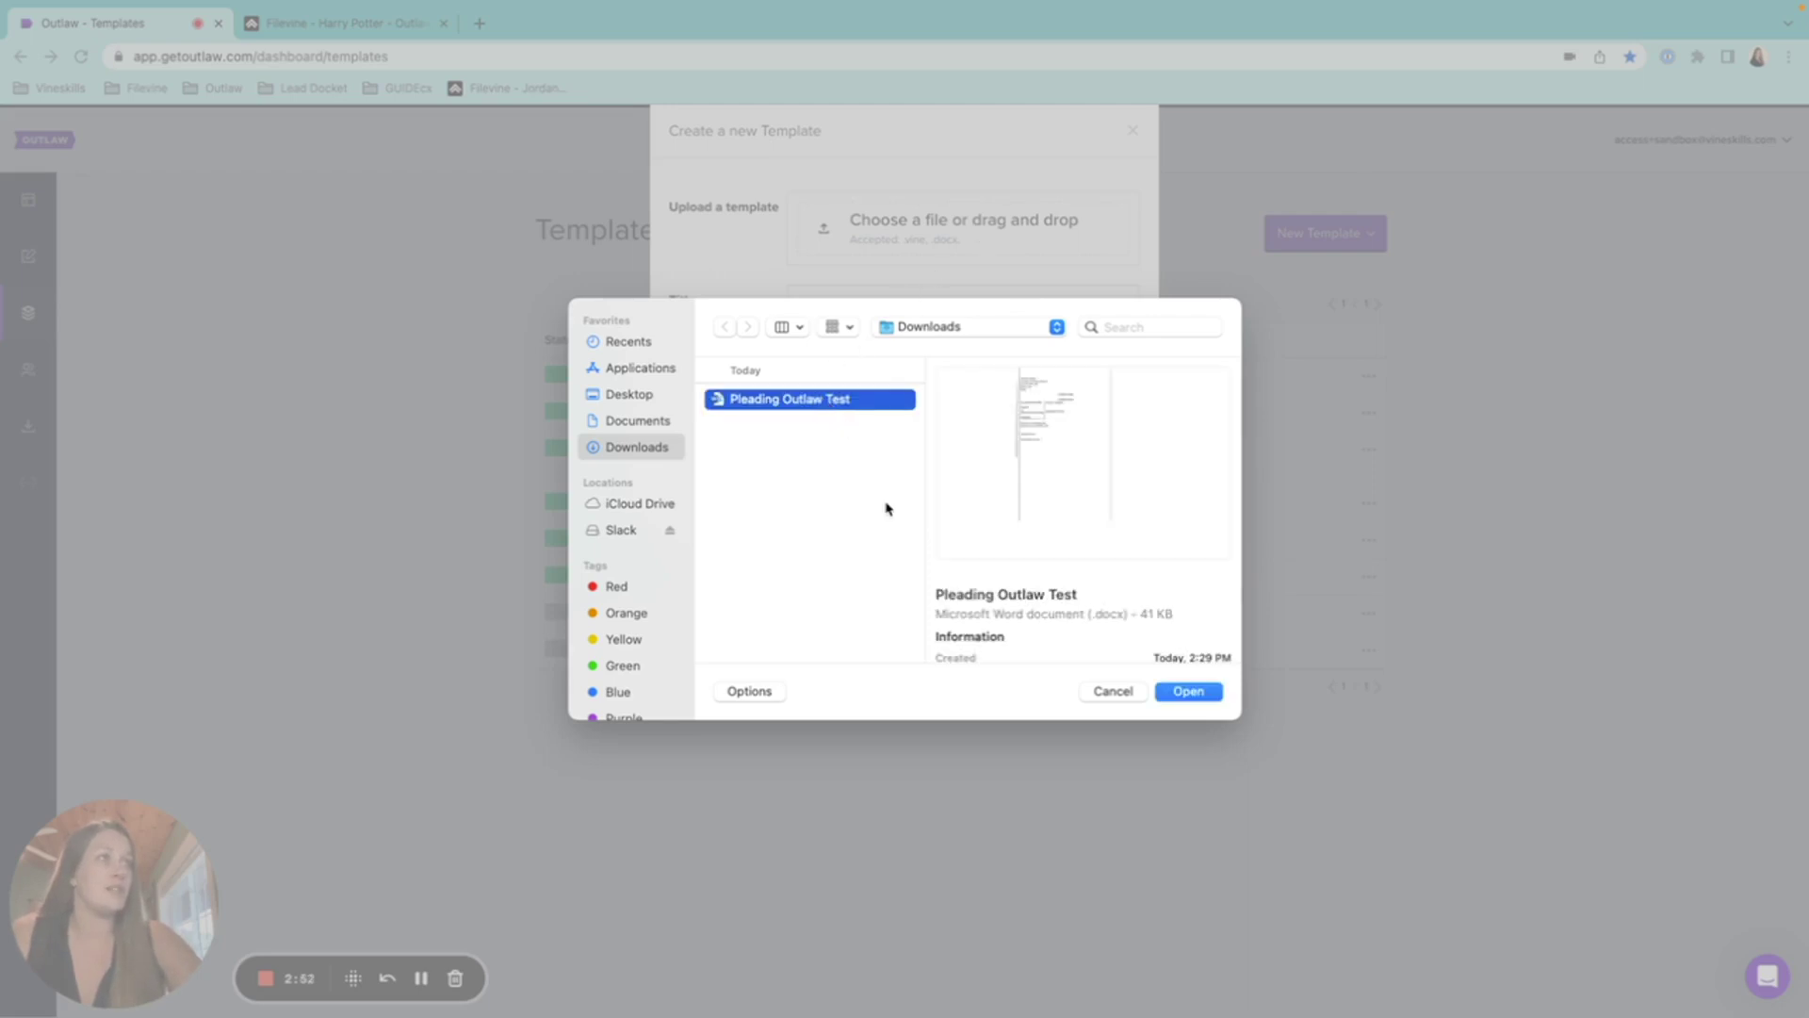
pyautogui.click(1202, 696)
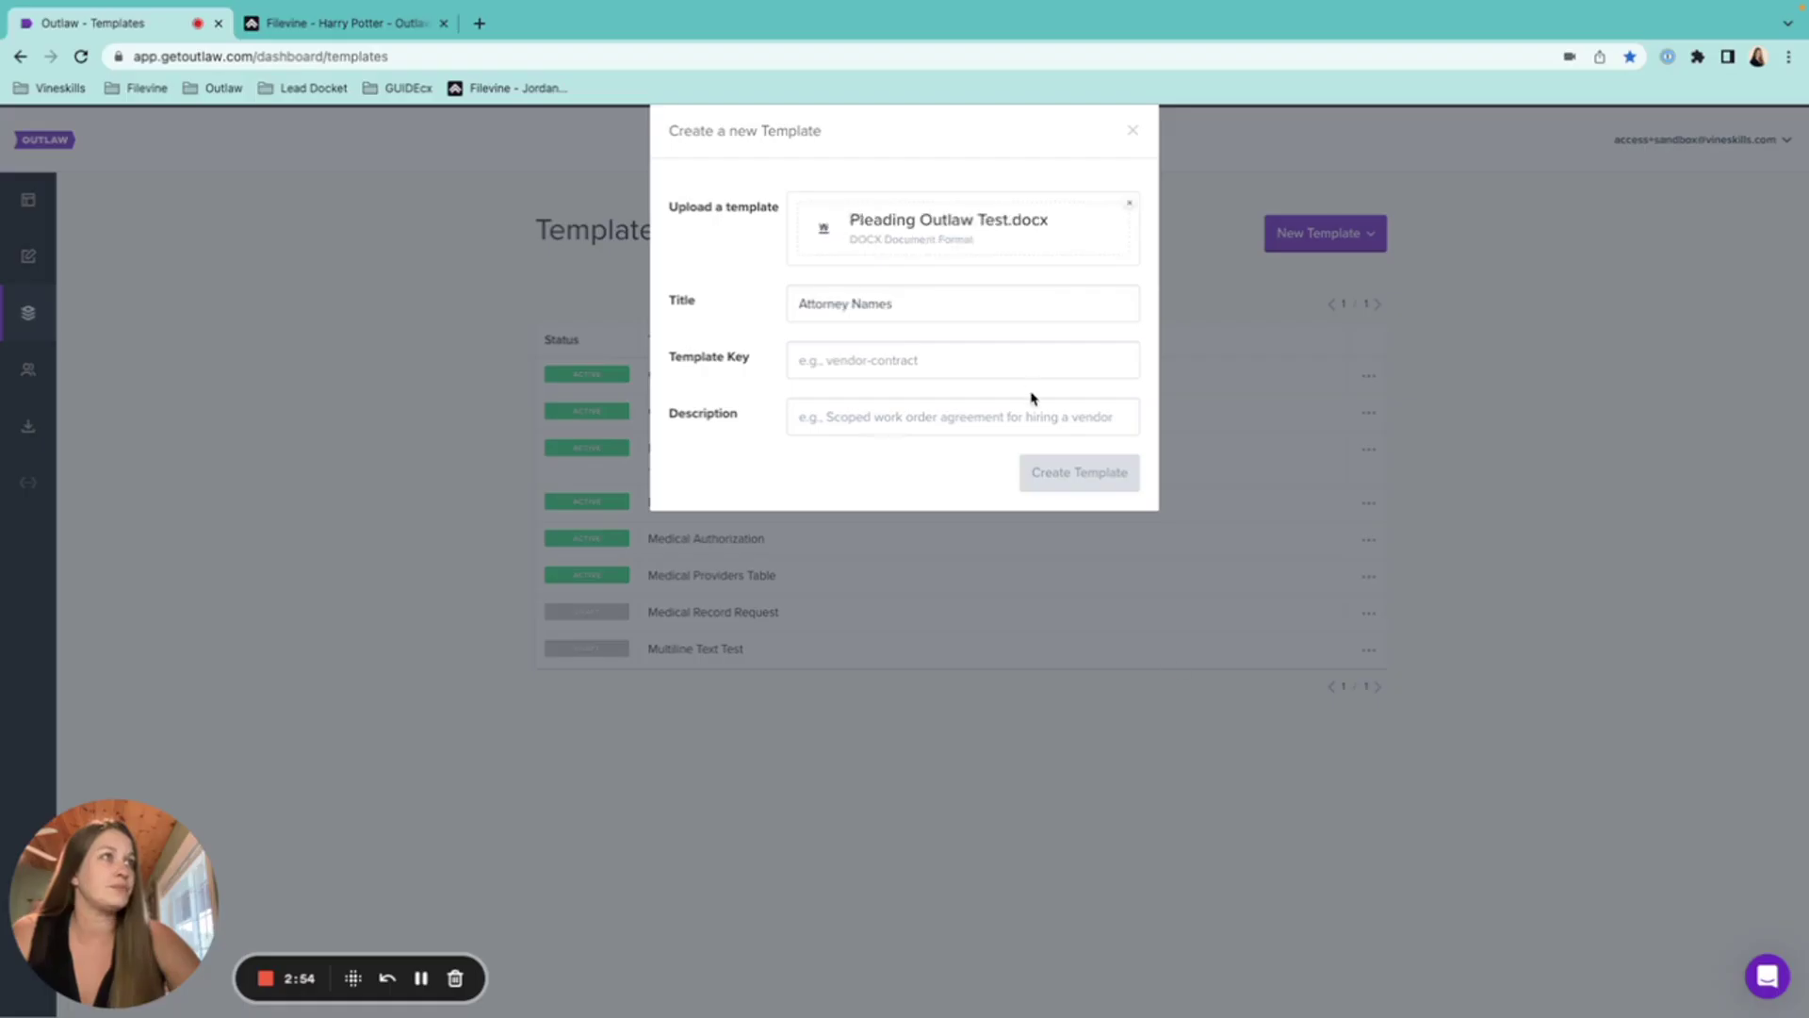
pyautogui.moveTo(917, 303); pyautogui.dragTo(585, 313)
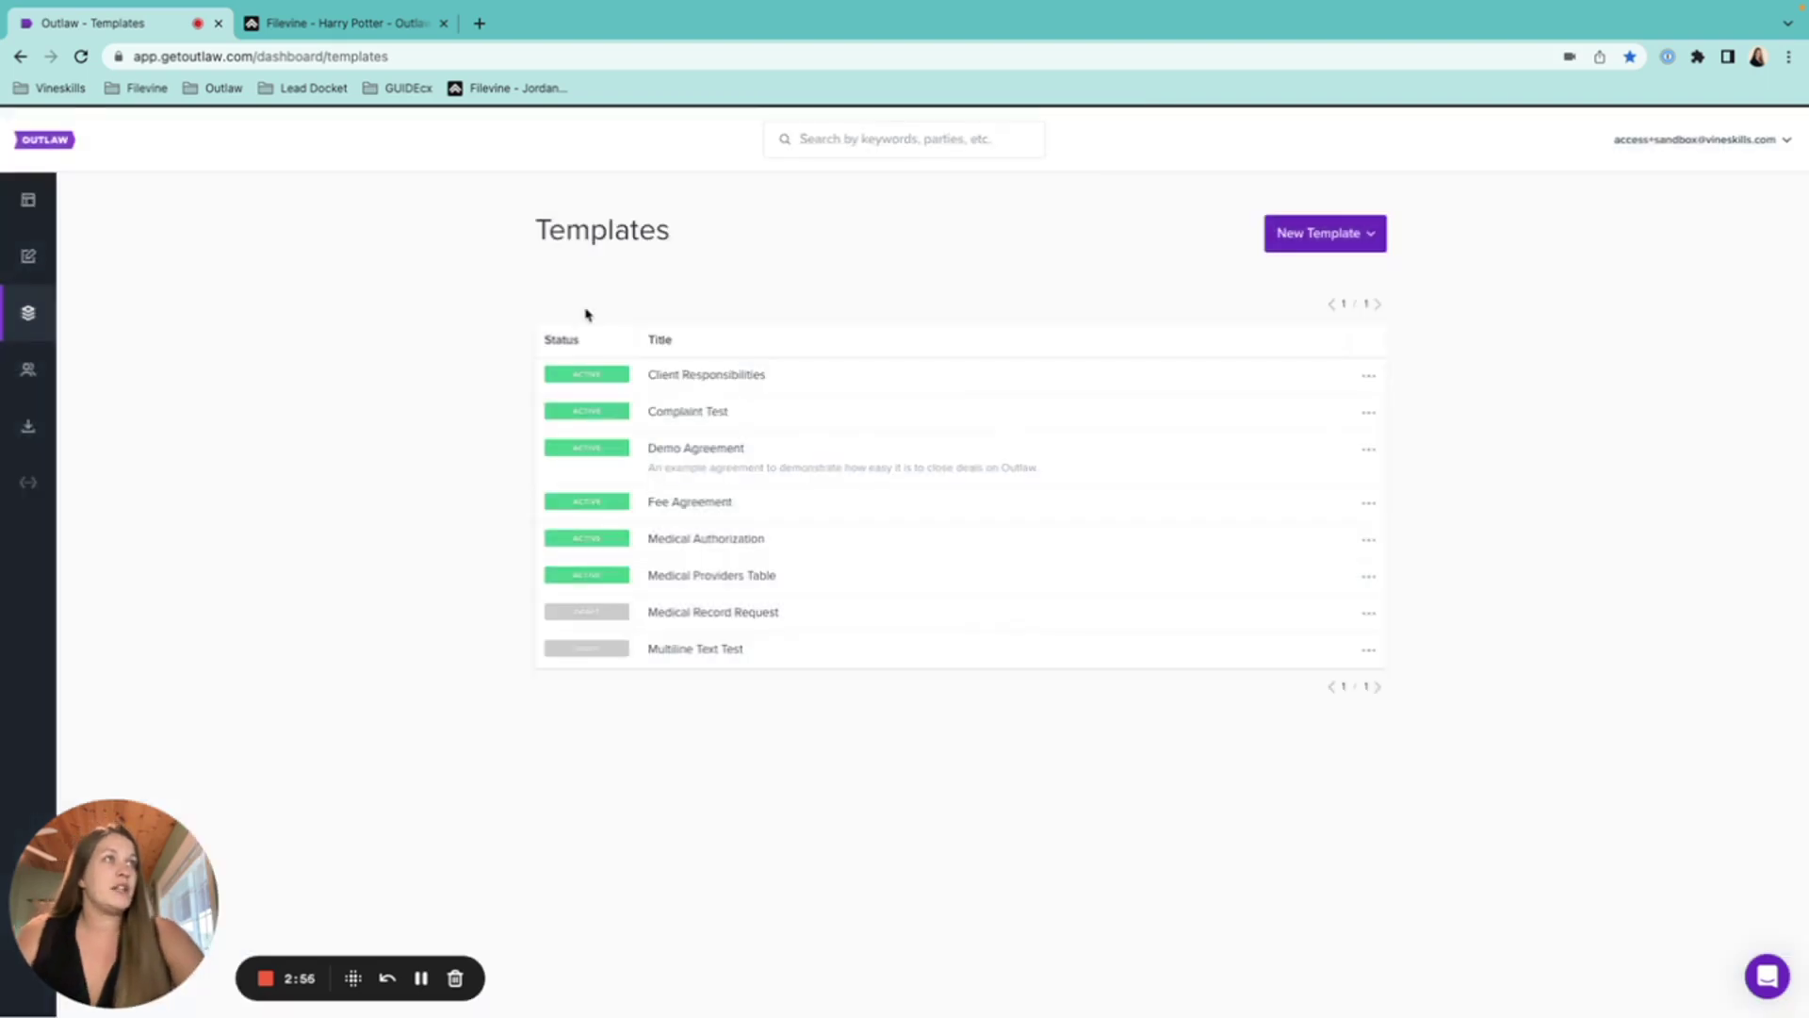
# - Start a new template by uploading the Pleading Outlaw Test Word document from the Downloads folder
pyautogui.click(1355, 237)
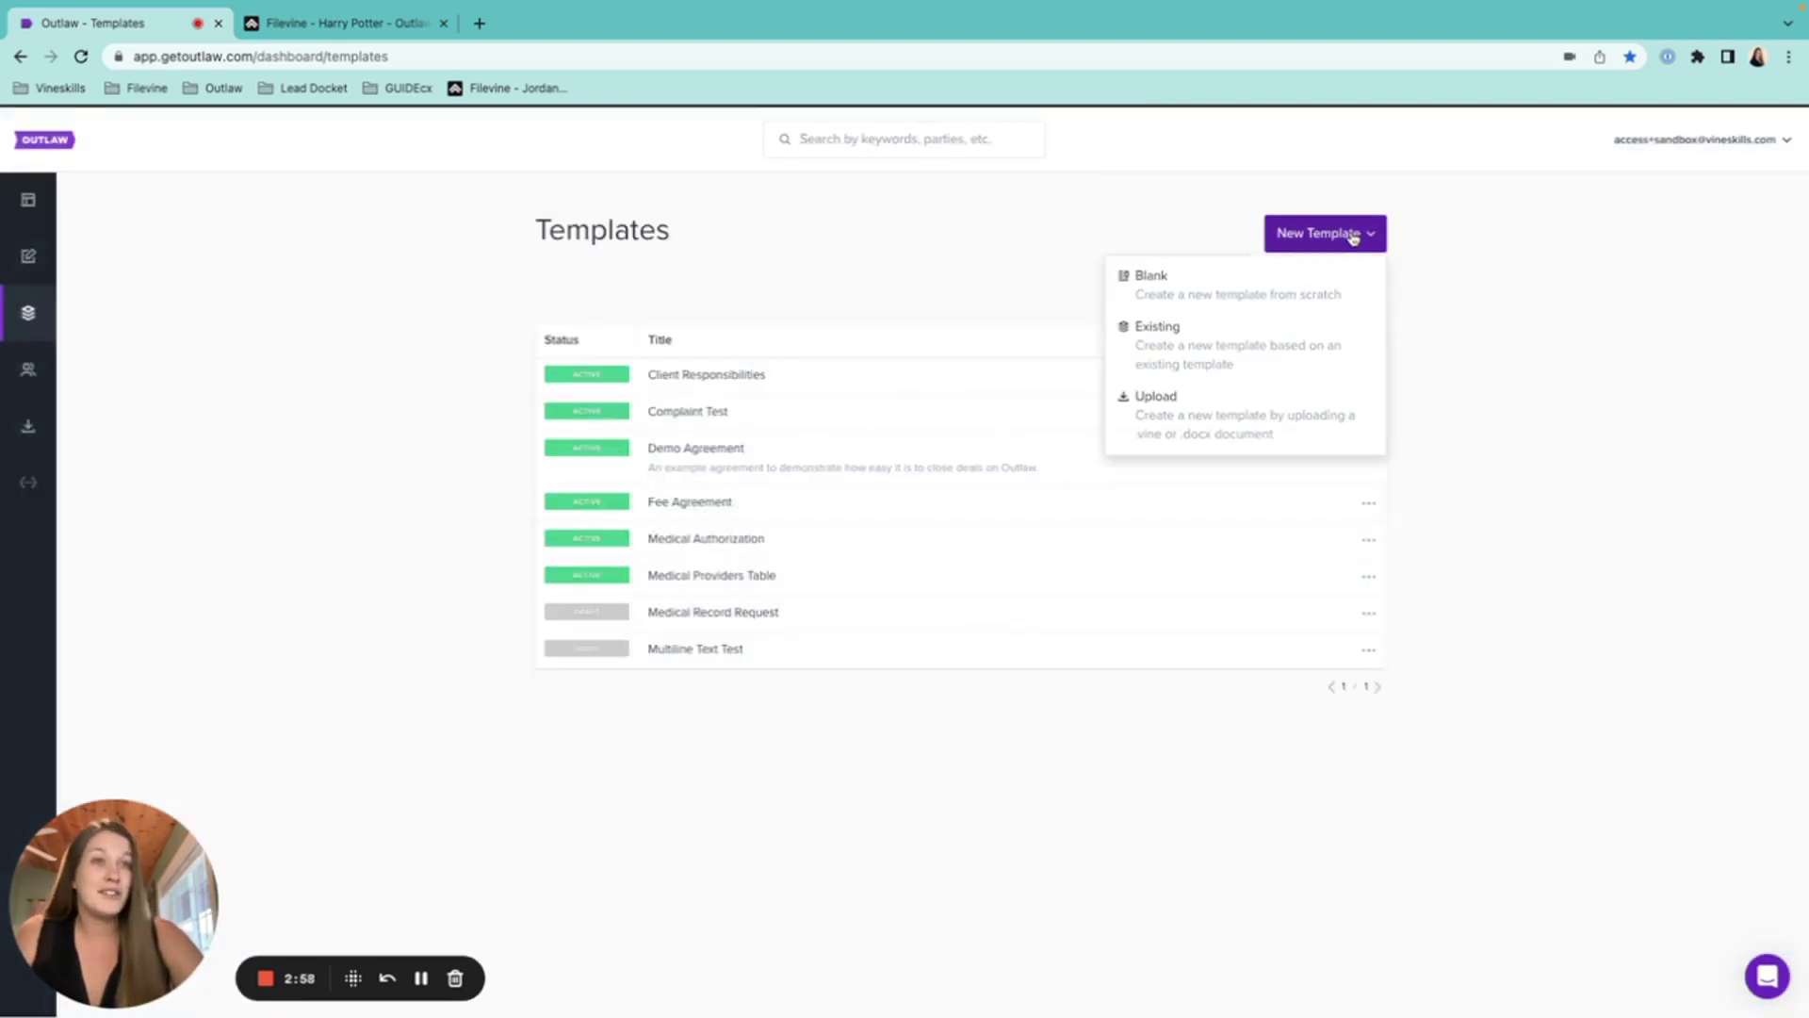
pyautogui.click(1269, 435)
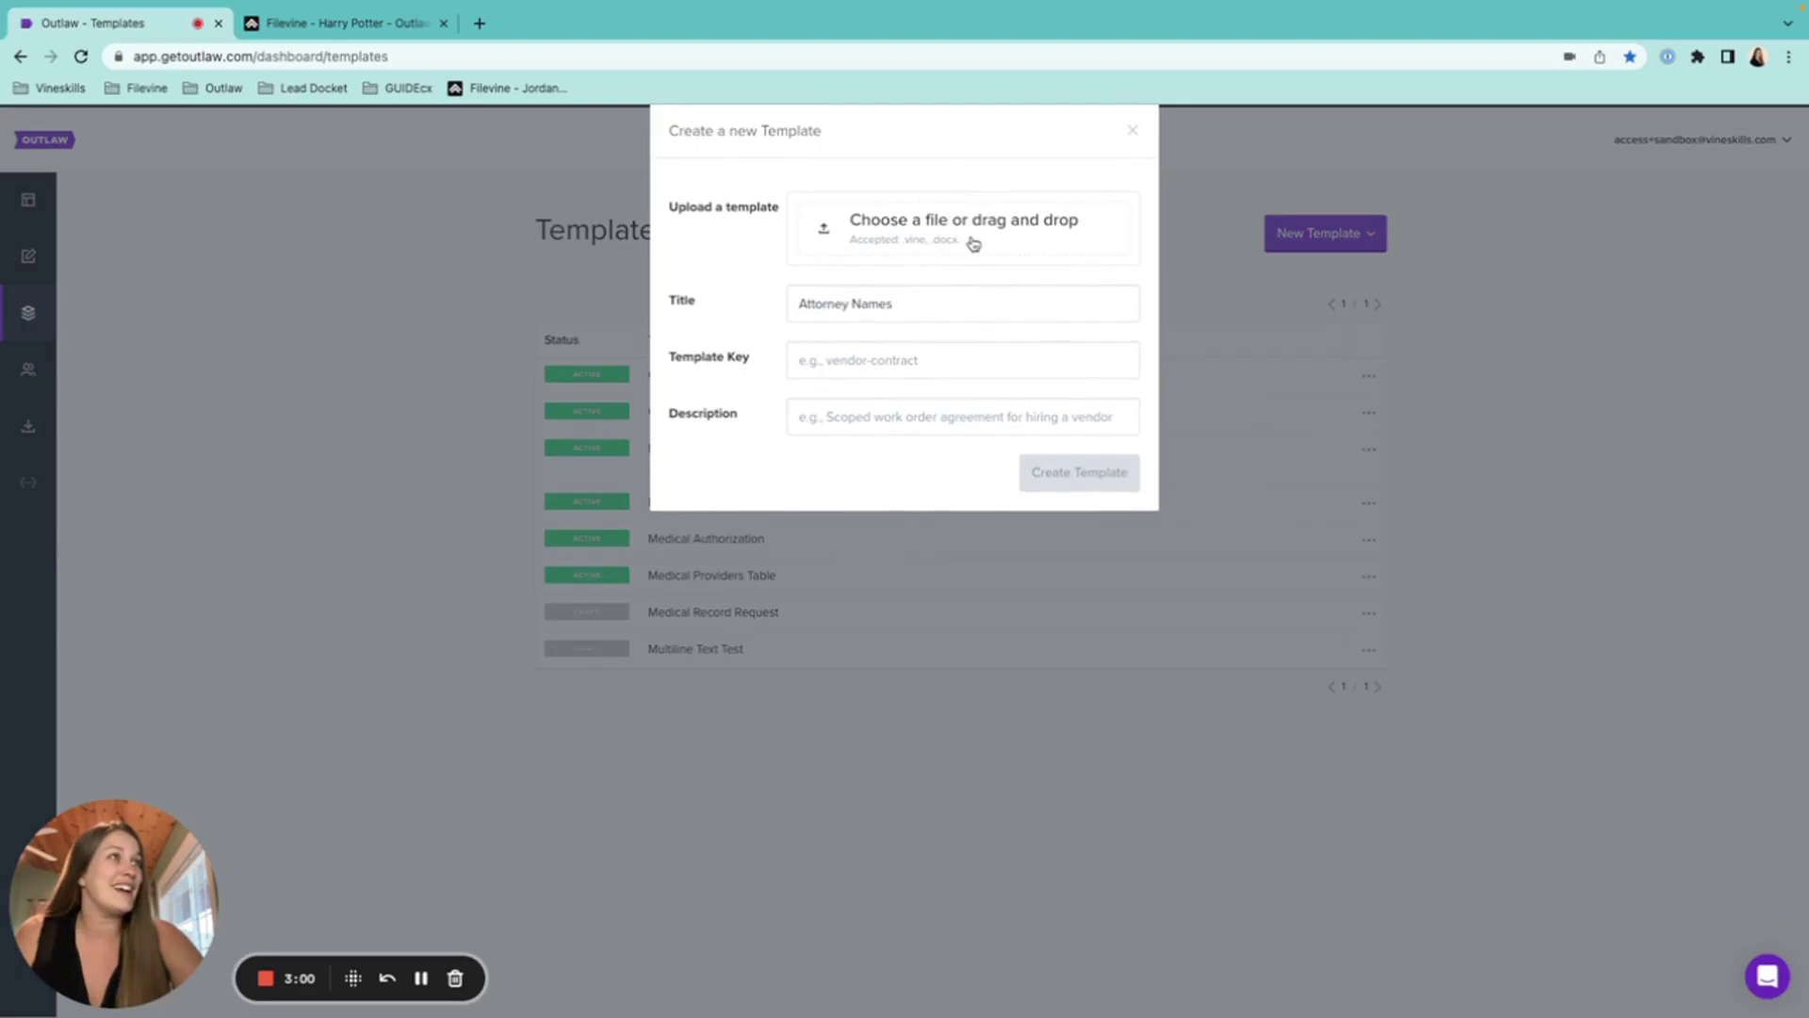
pyautogui.click(973, 244)
pyautogui.click(800, 401)
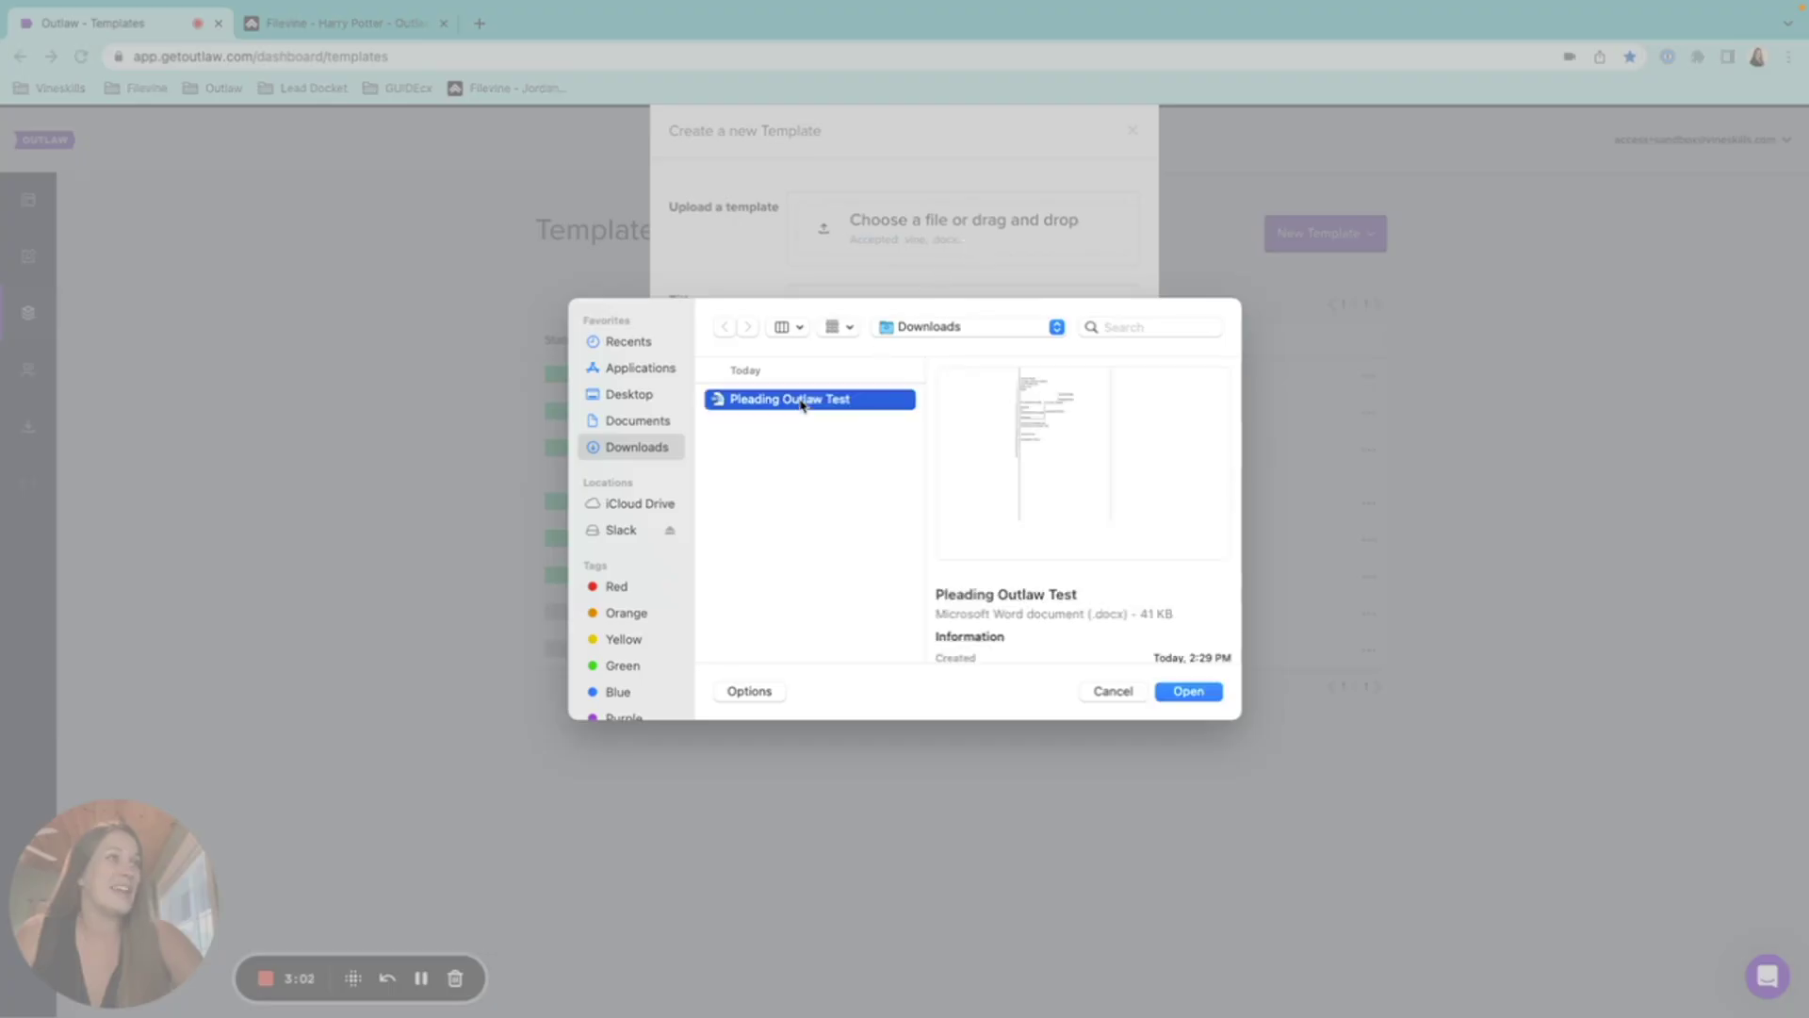
pyautogui.click(1186, 691)
# - Replace the new template's suggested title with Pleading
pyautogui.click(907, 305)
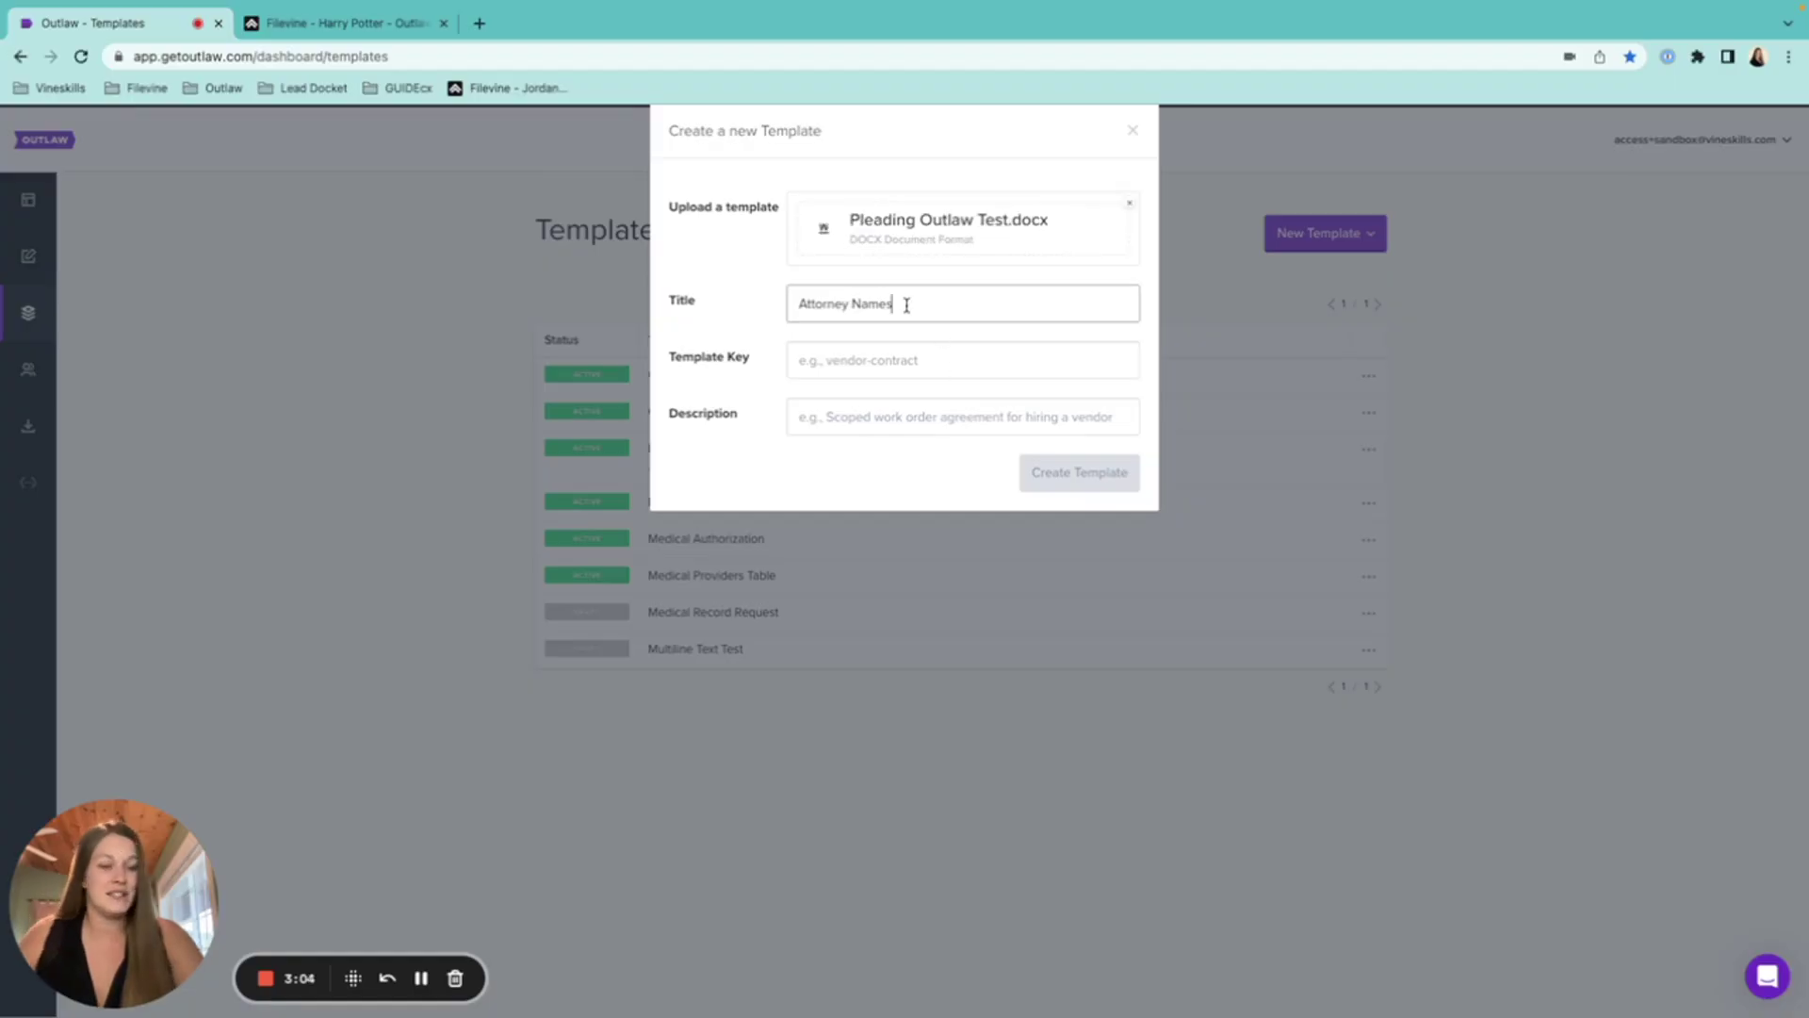
pyautogui.press('BackSpace')
pyautogui.press('BackSpace')
pyautogui.press('BackSpace')
pyautogui.press('BackSpace')
pyautogui.press('BackSpace')
pyautogui.press('BackSpace')
pyautogui.press('BackSpace')
pyautogui.press('BackSpace')
pyautogui.press('BackSpace')
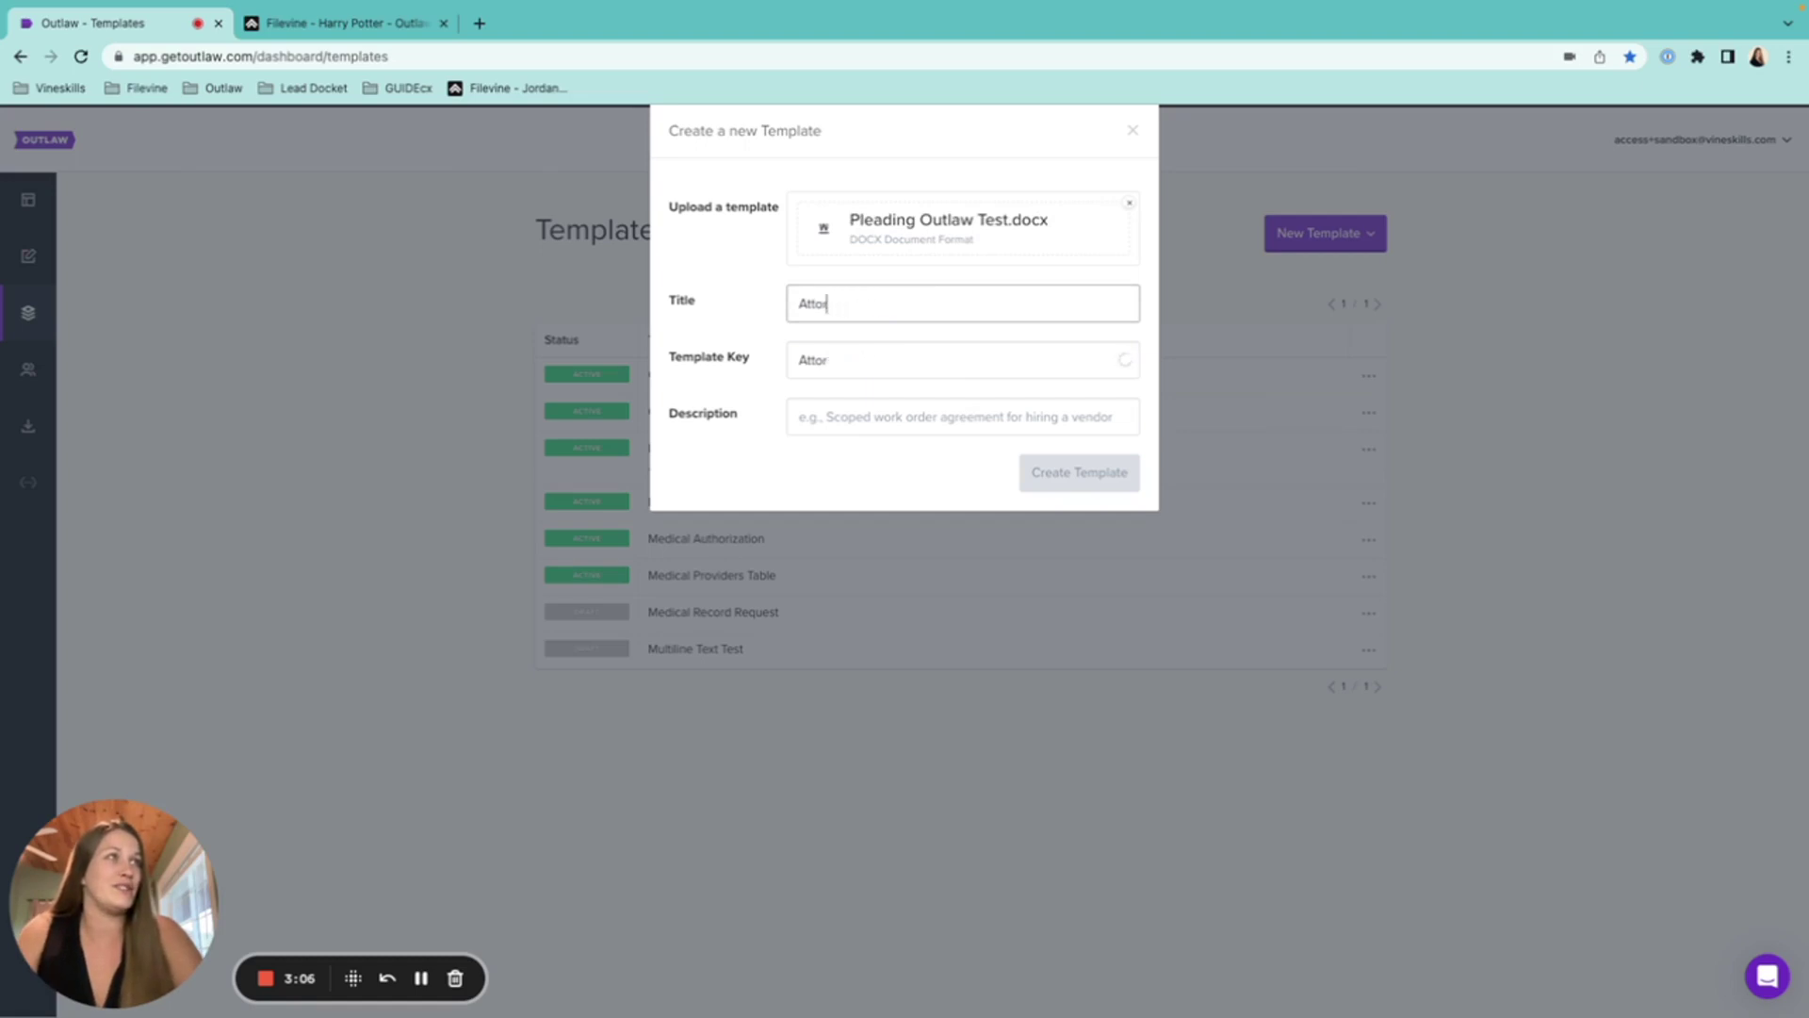
pyautogui.press('BackSpace')
pyautogui.press('BackSpace')
pyautogui.press('BackSpace')
pyautogui.press('BackSpace')
pyautogui.press('BackSpace')
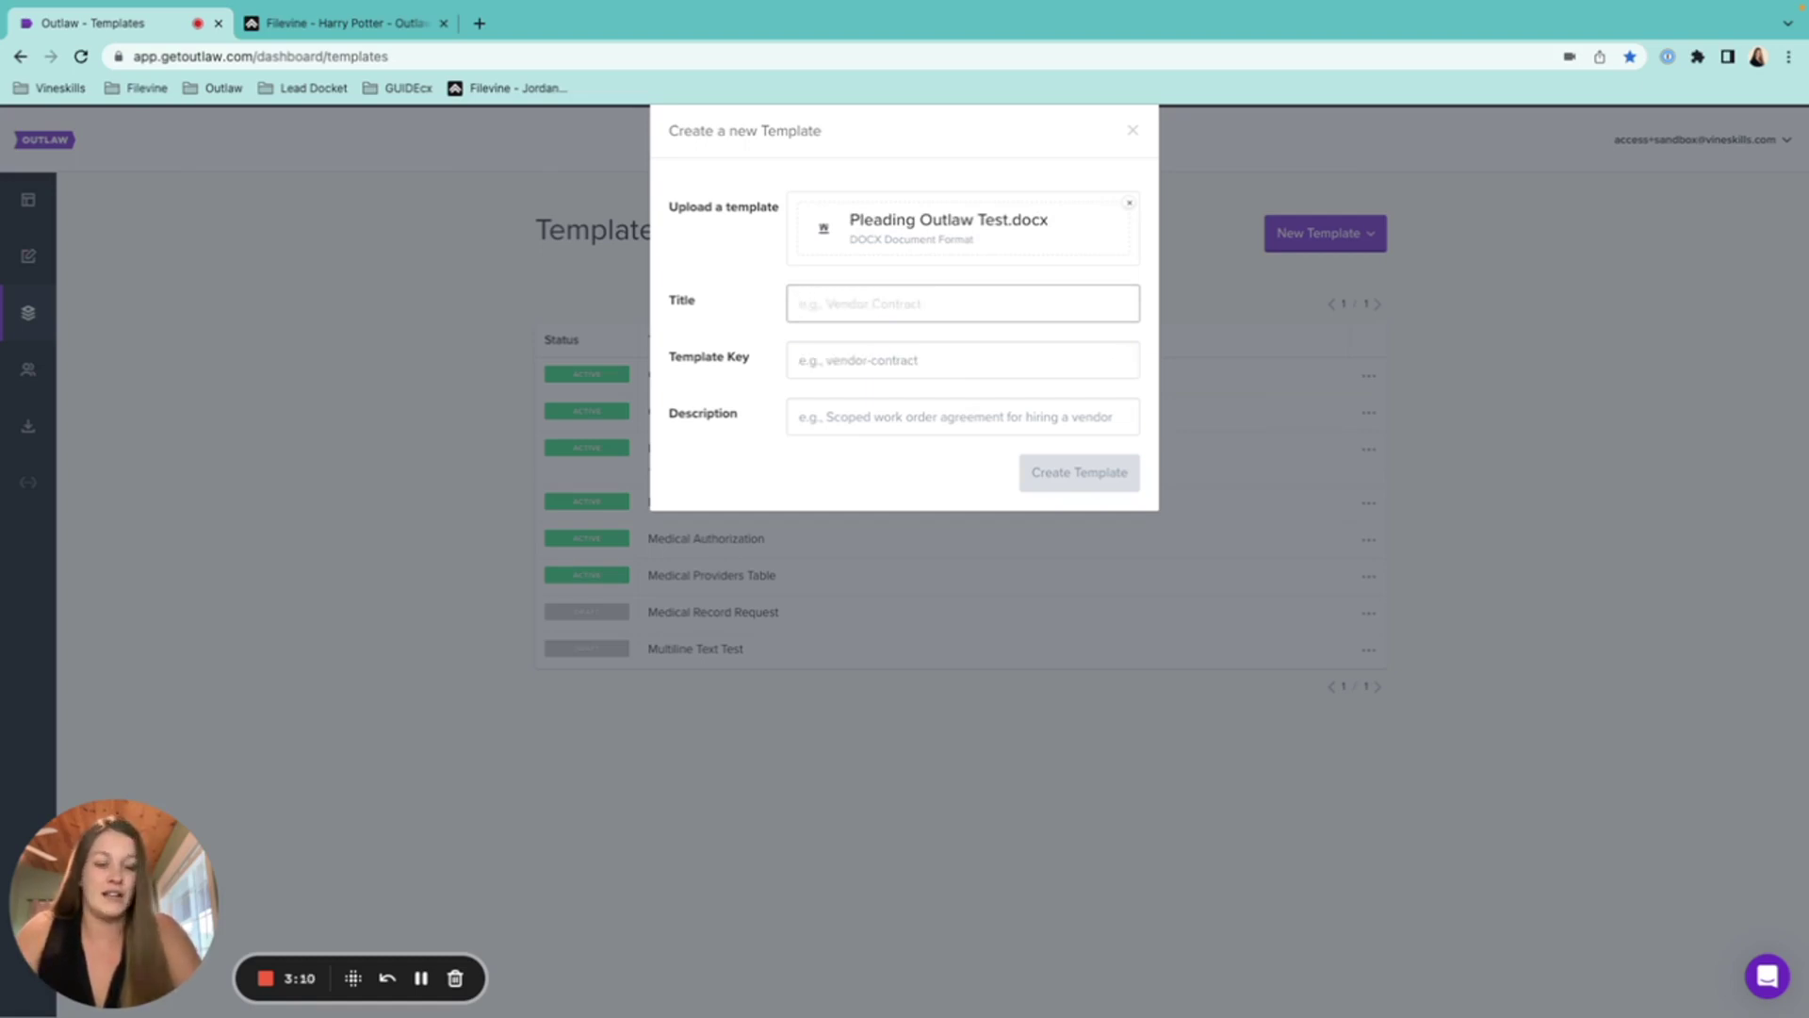
pyautogui.write('Pleading')
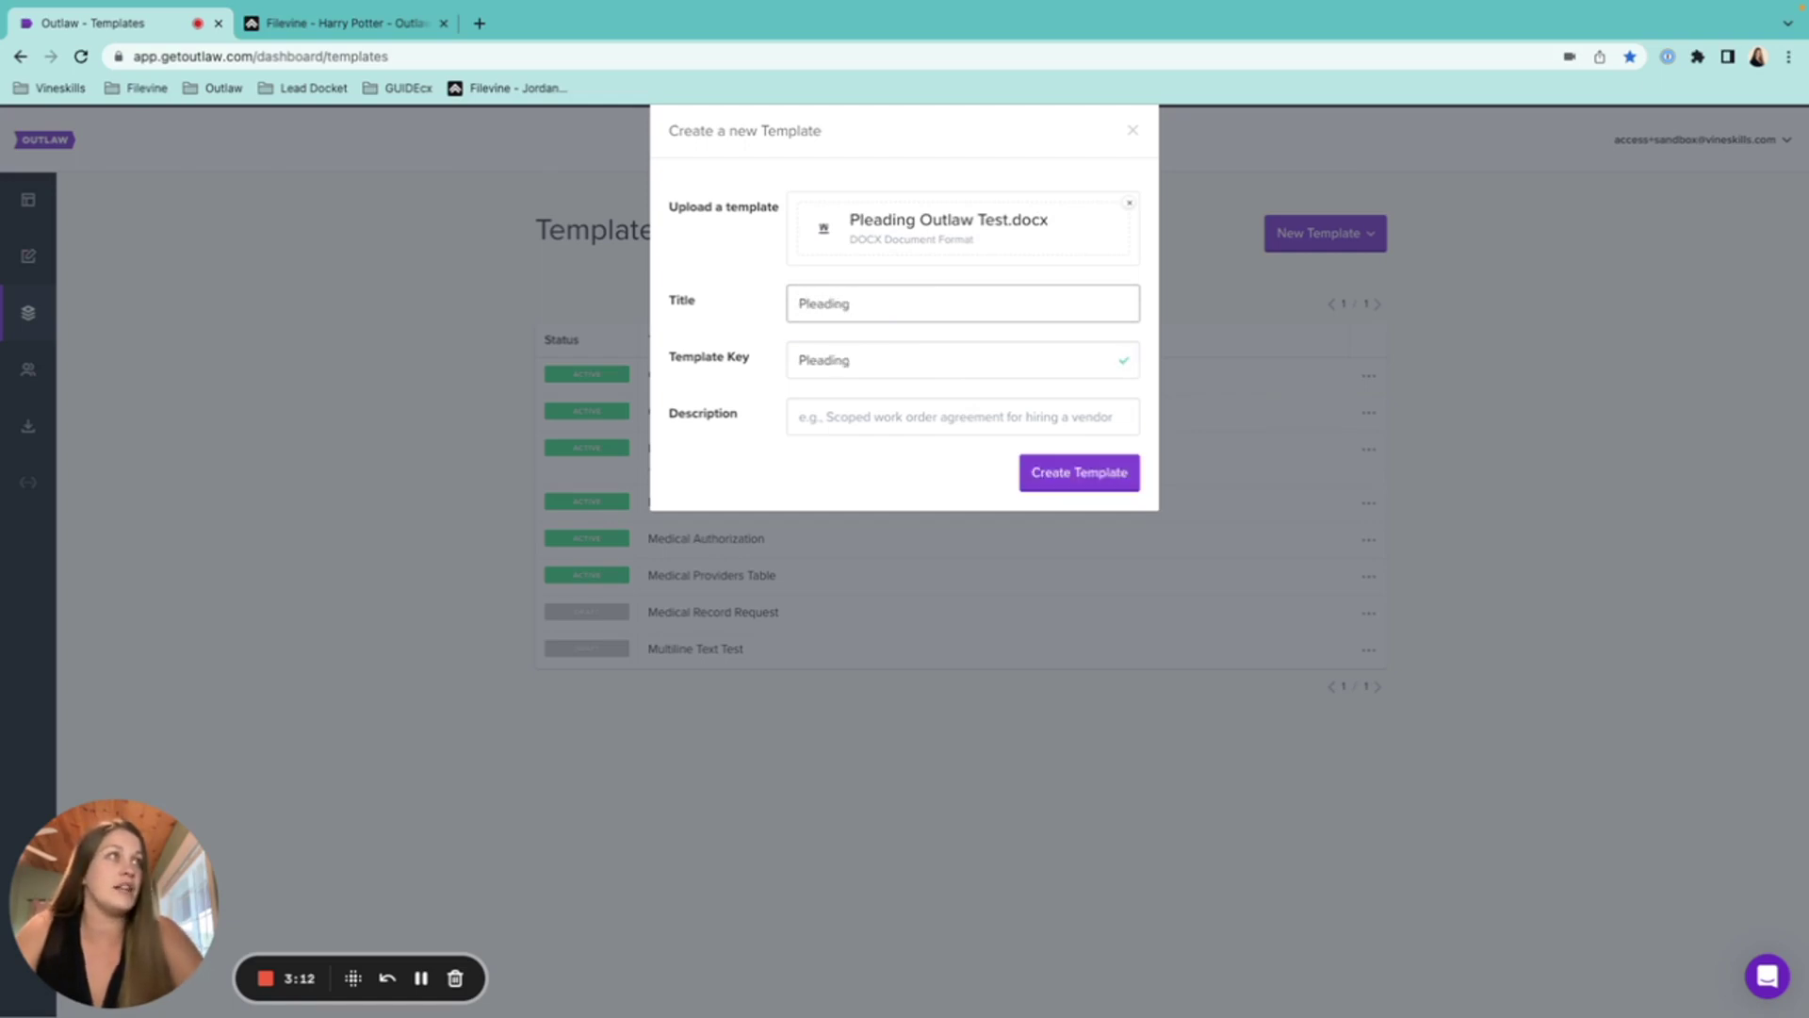
# - Try extending the template key with "-test" and restore it to Pleading
pyautogui.click(887, 365)
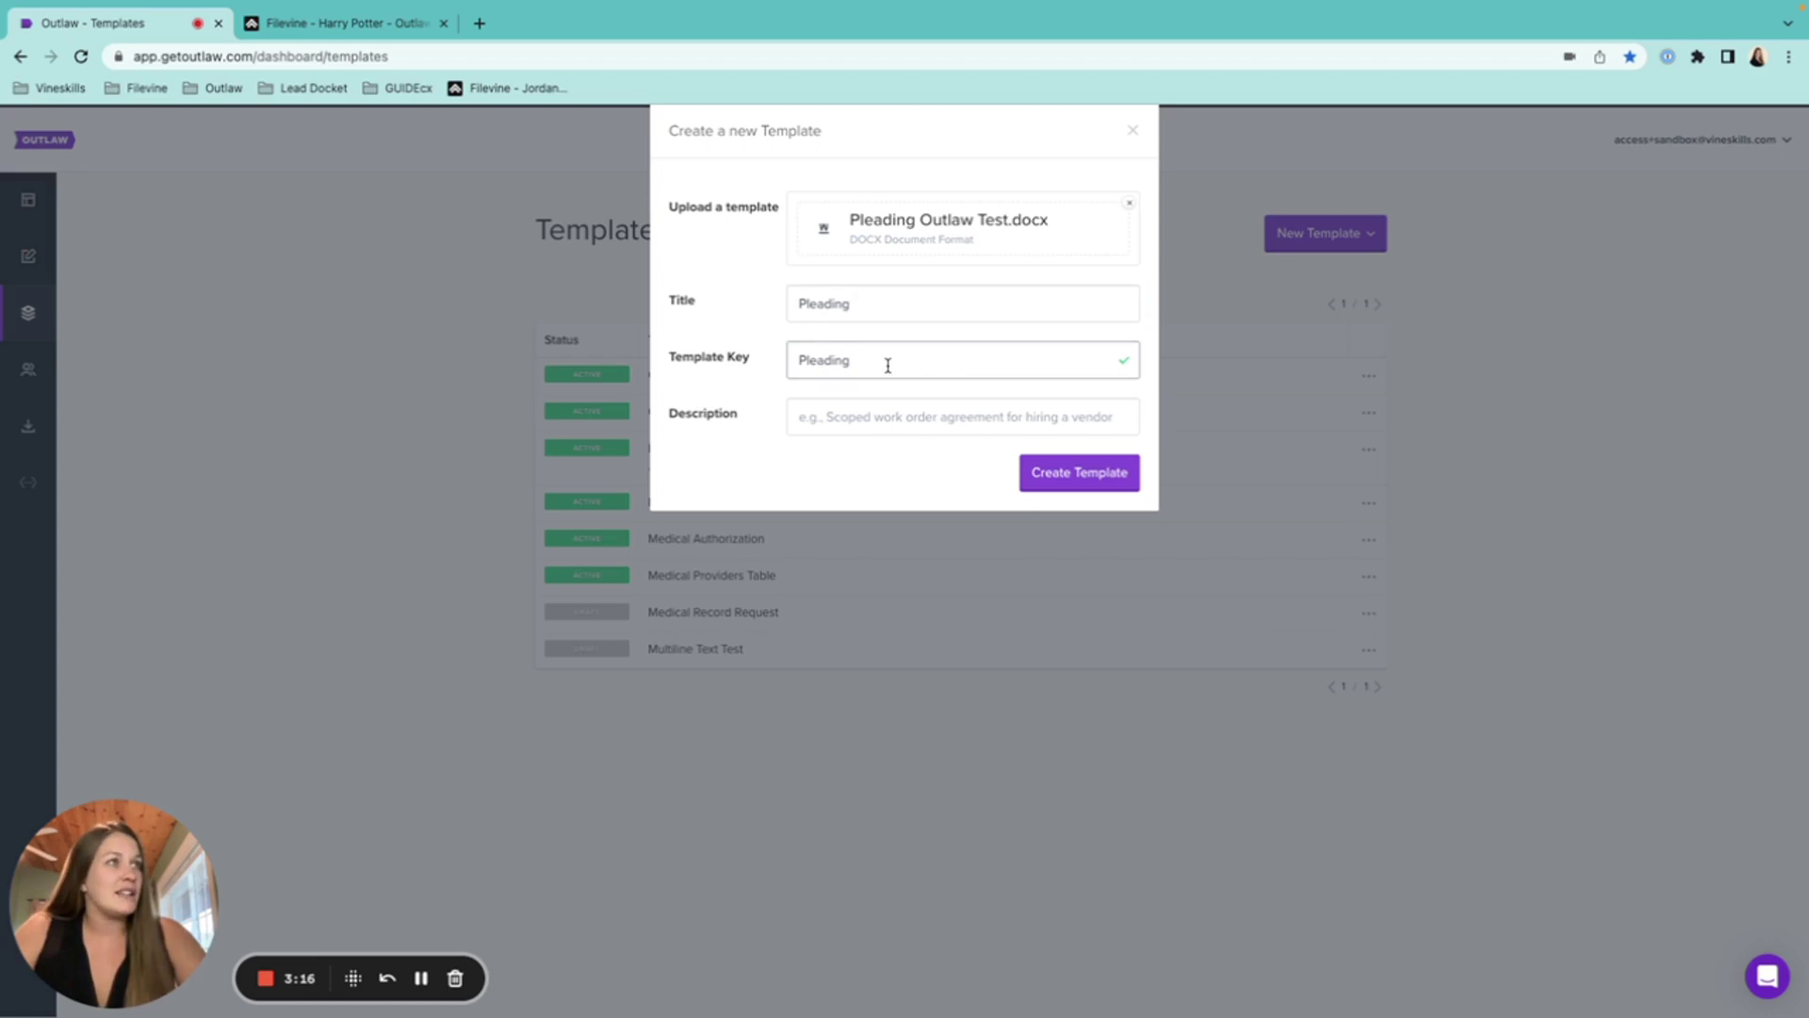
pyautogui.write('-test')
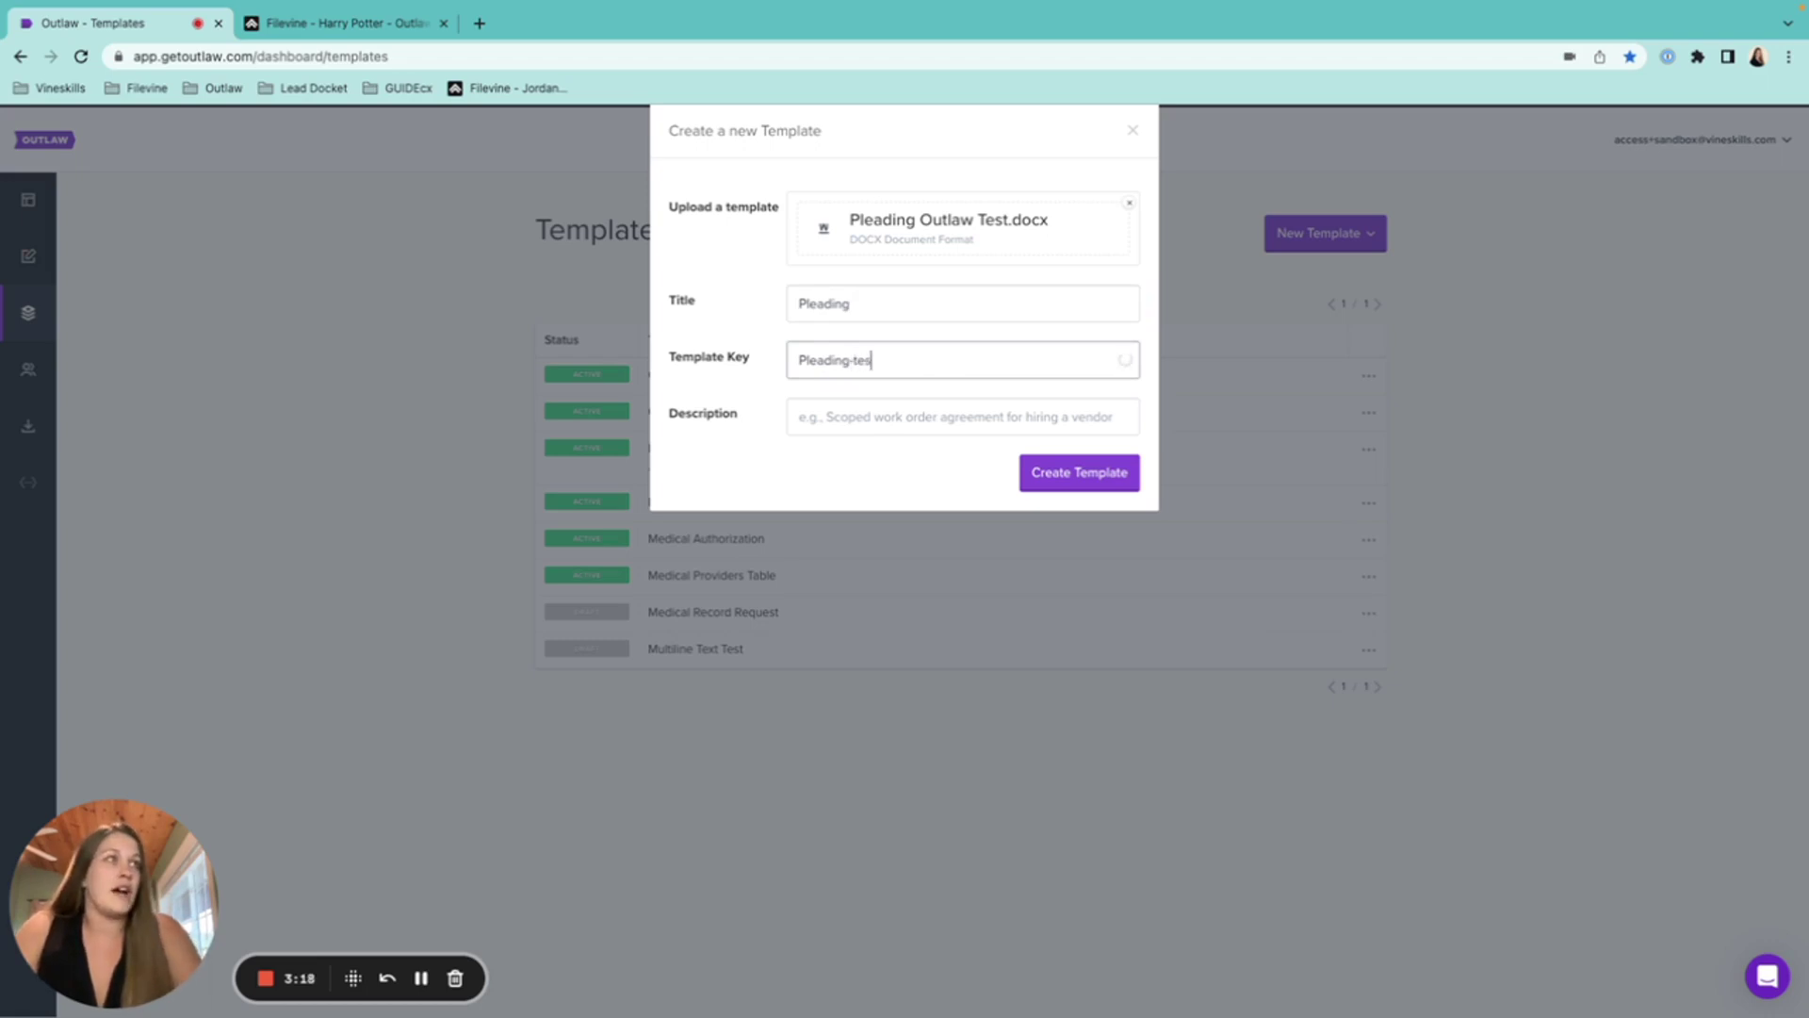
pyautogui.press('BackSpace')
pyautogui.press('BackSpace')
pyautogui.press('BackSpace')
pyautogui.press('BackSpace')
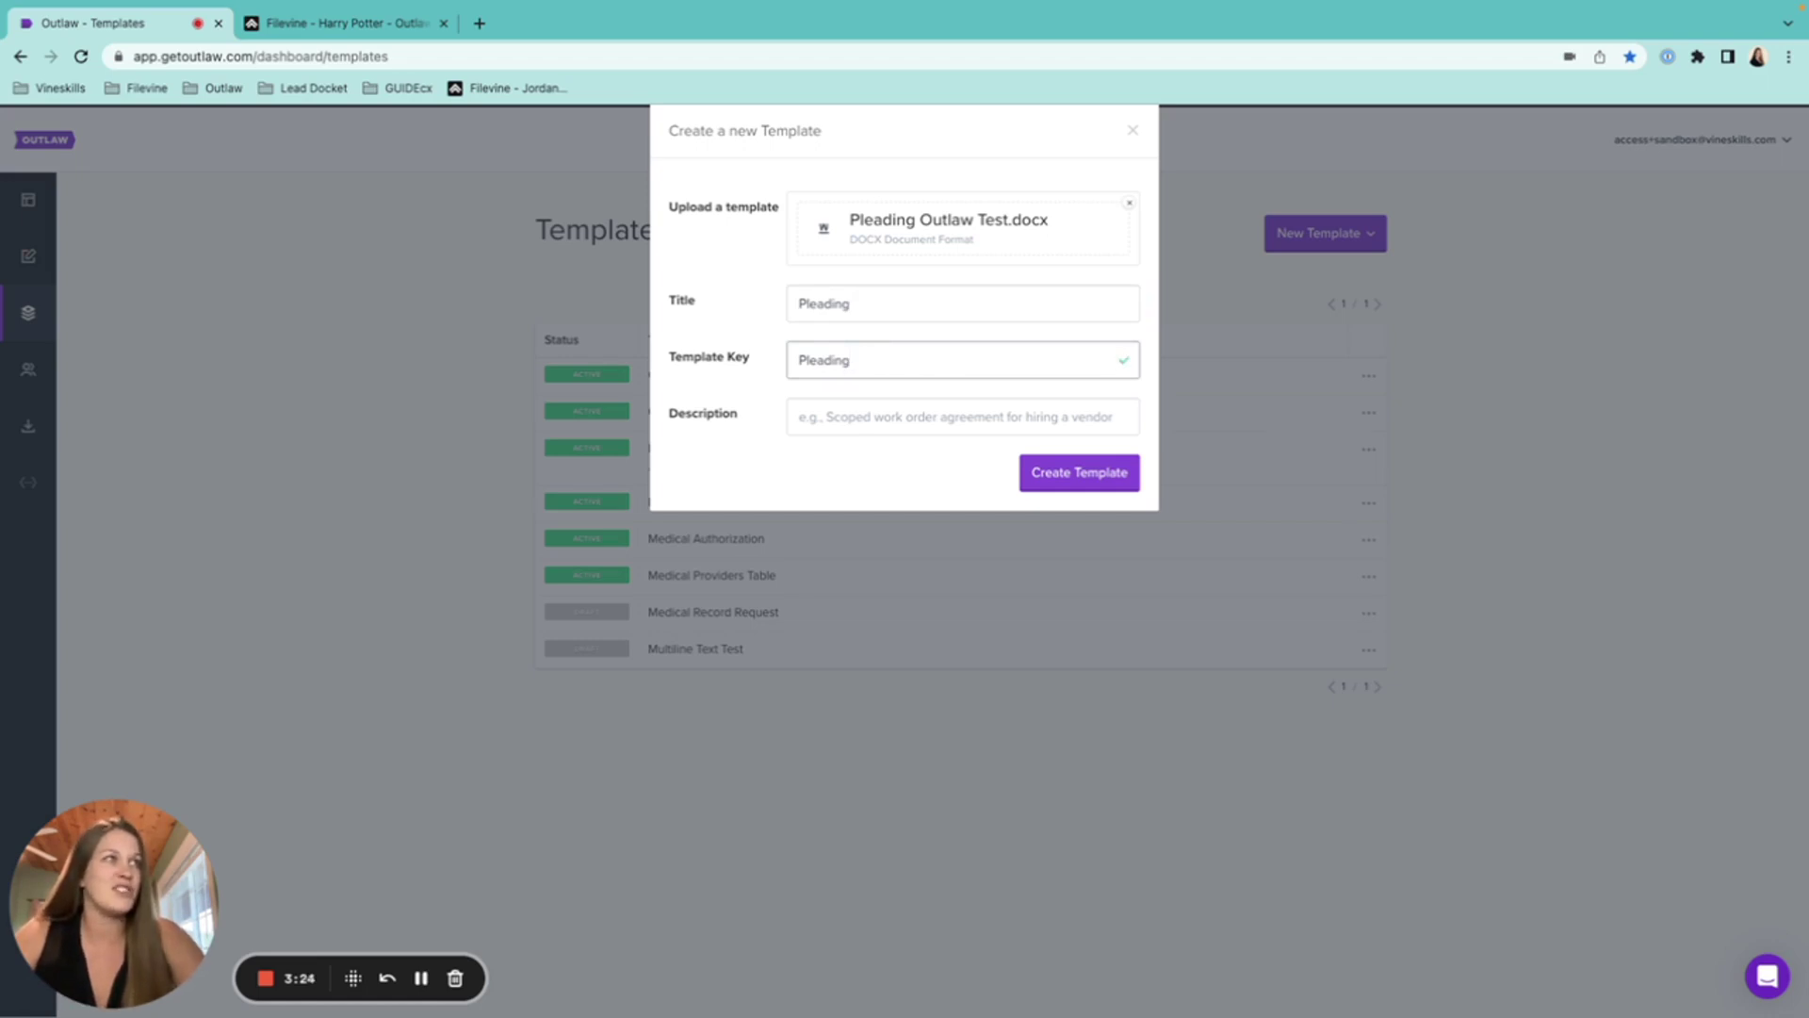
# - Enter "details details details" as the template description and create the template
pyautogui.click(883, 412)
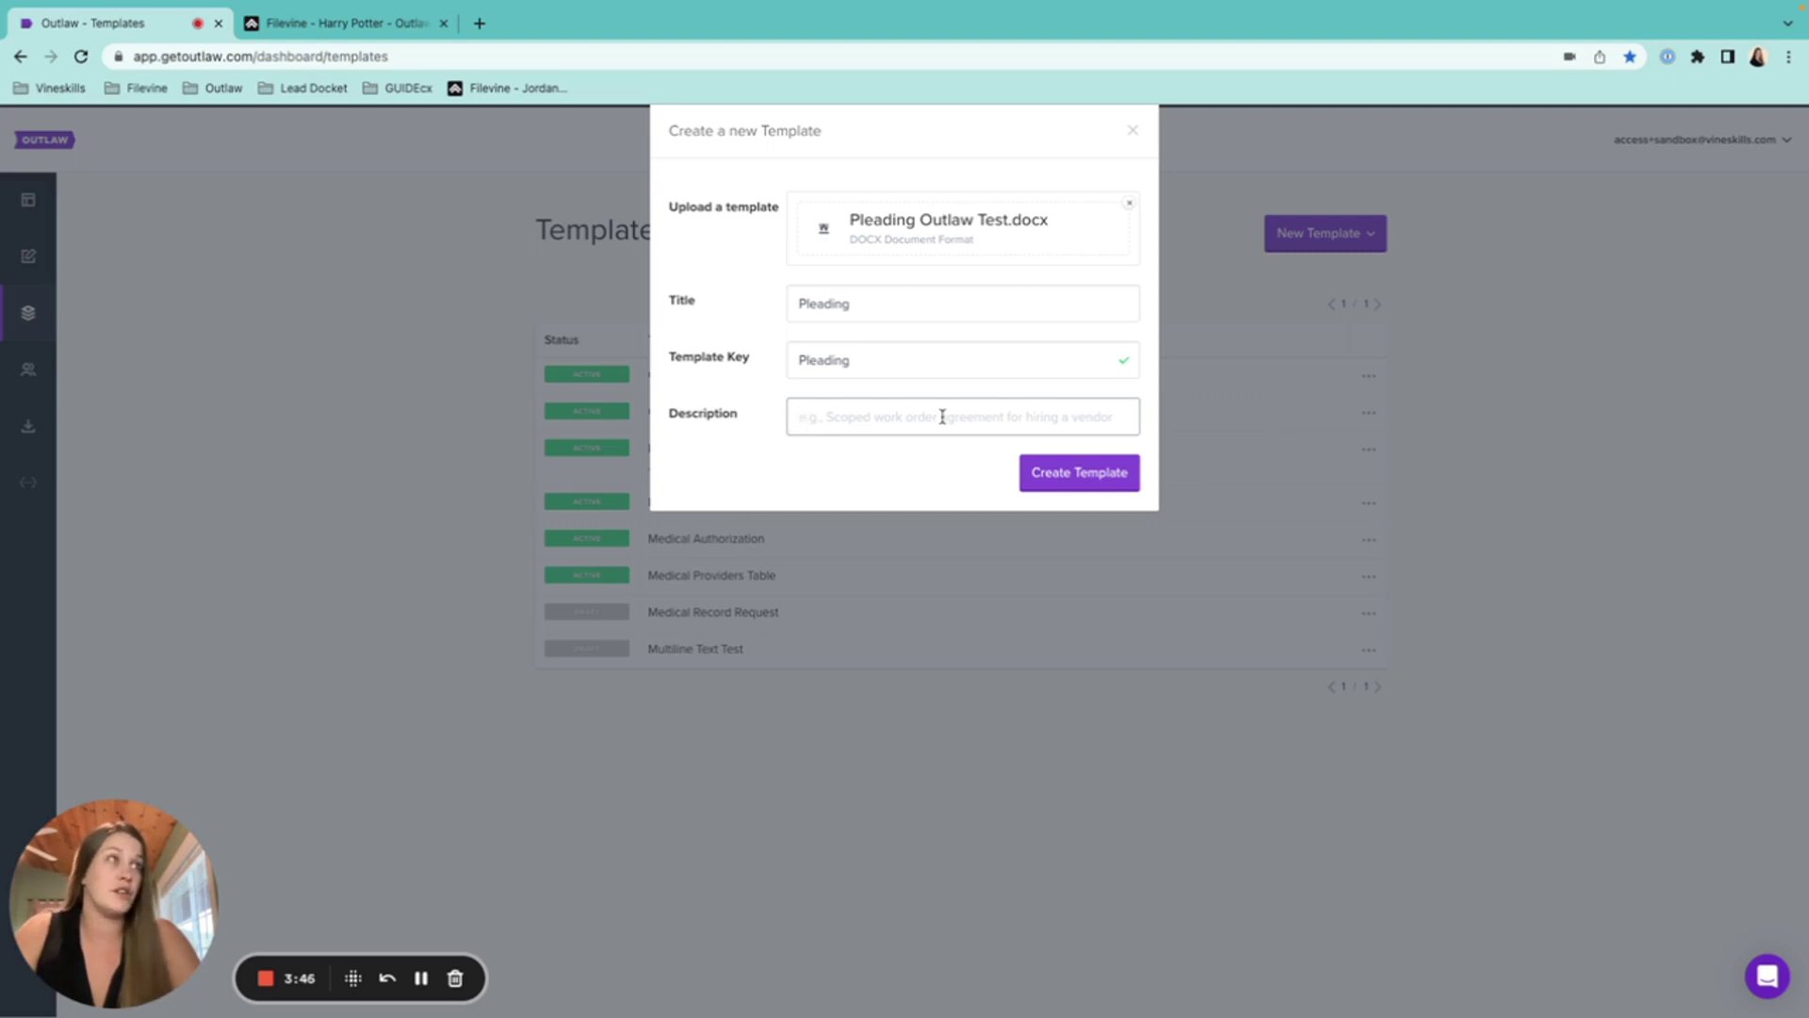
pyautogui.write('details')
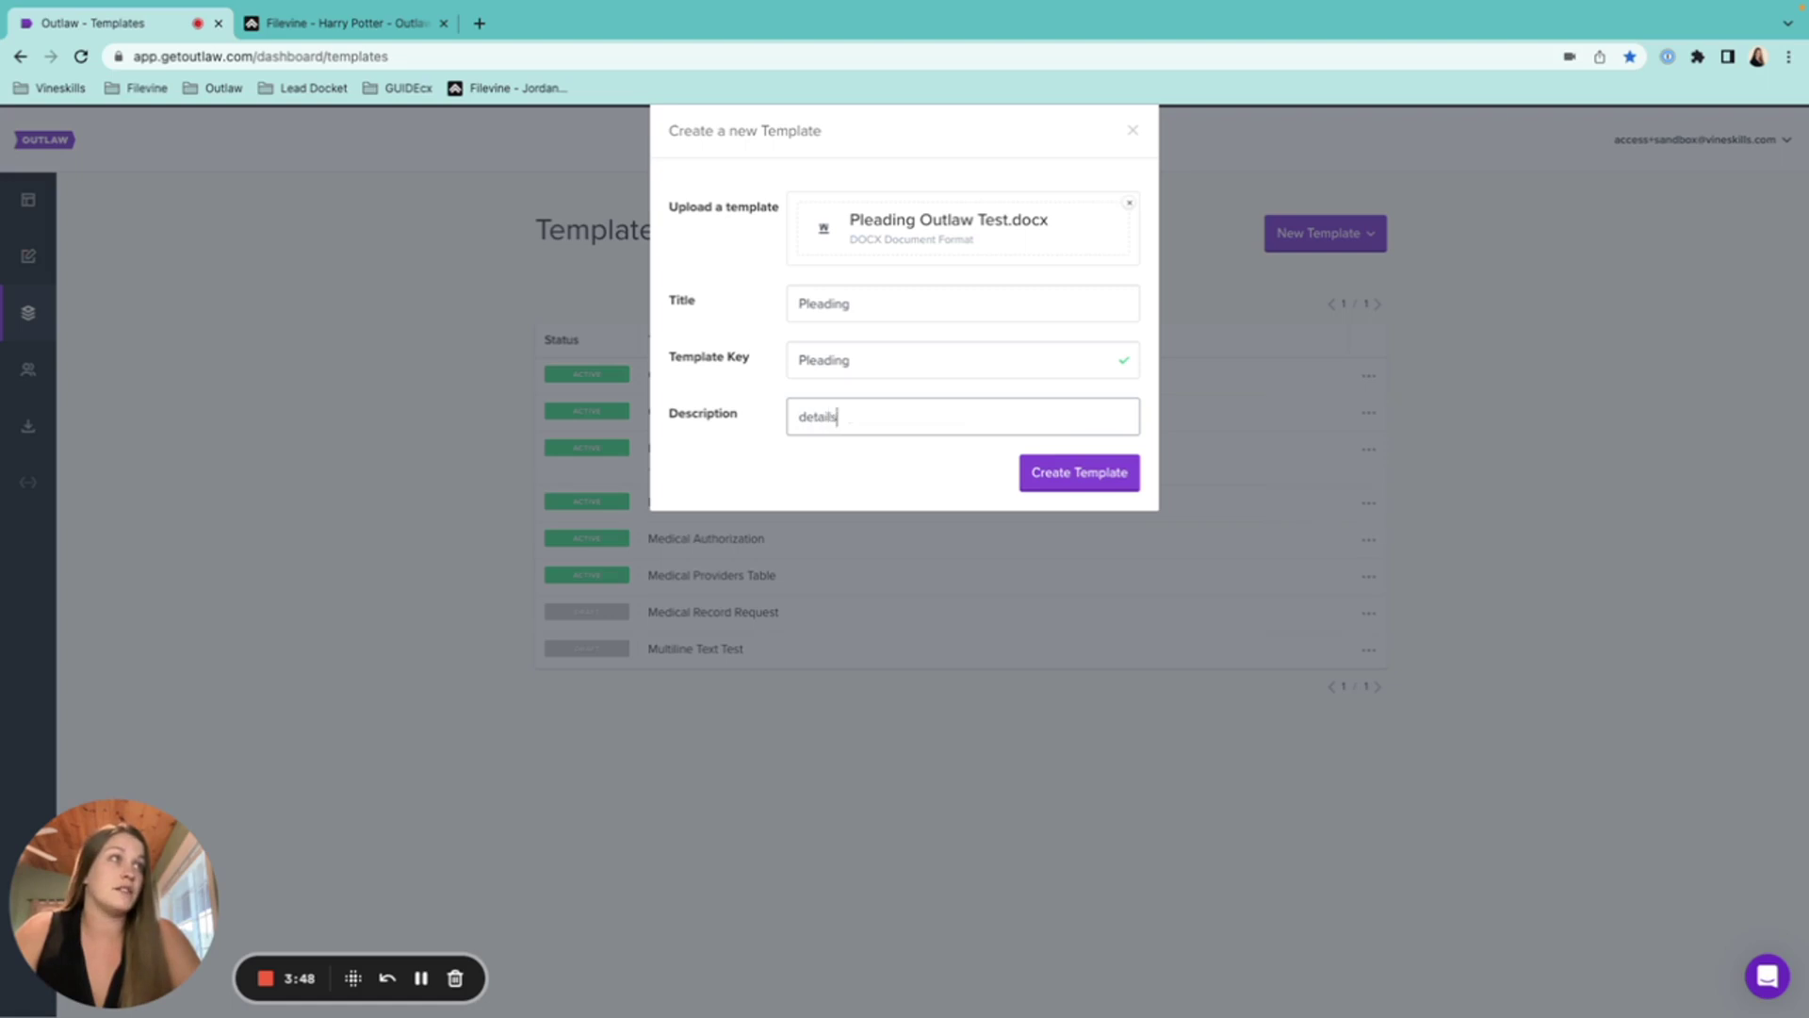
pyautogui.write(' details details')
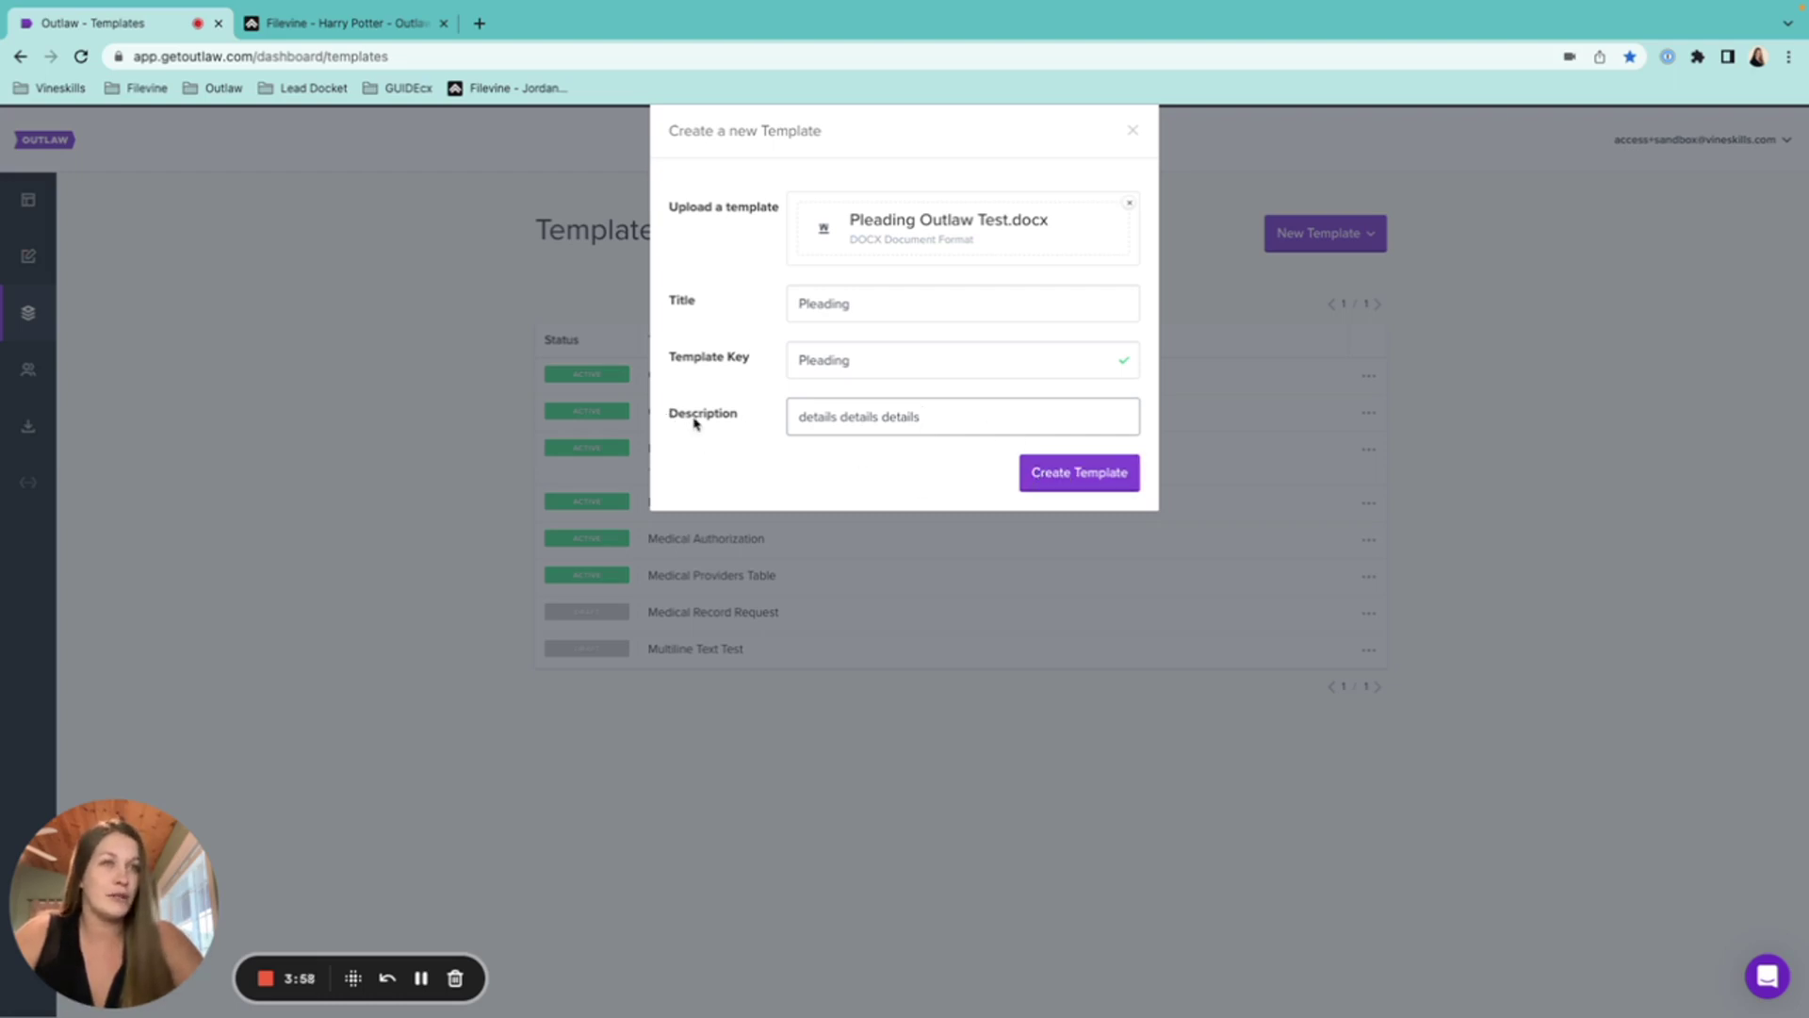
pyautogui.click(1036, 476)
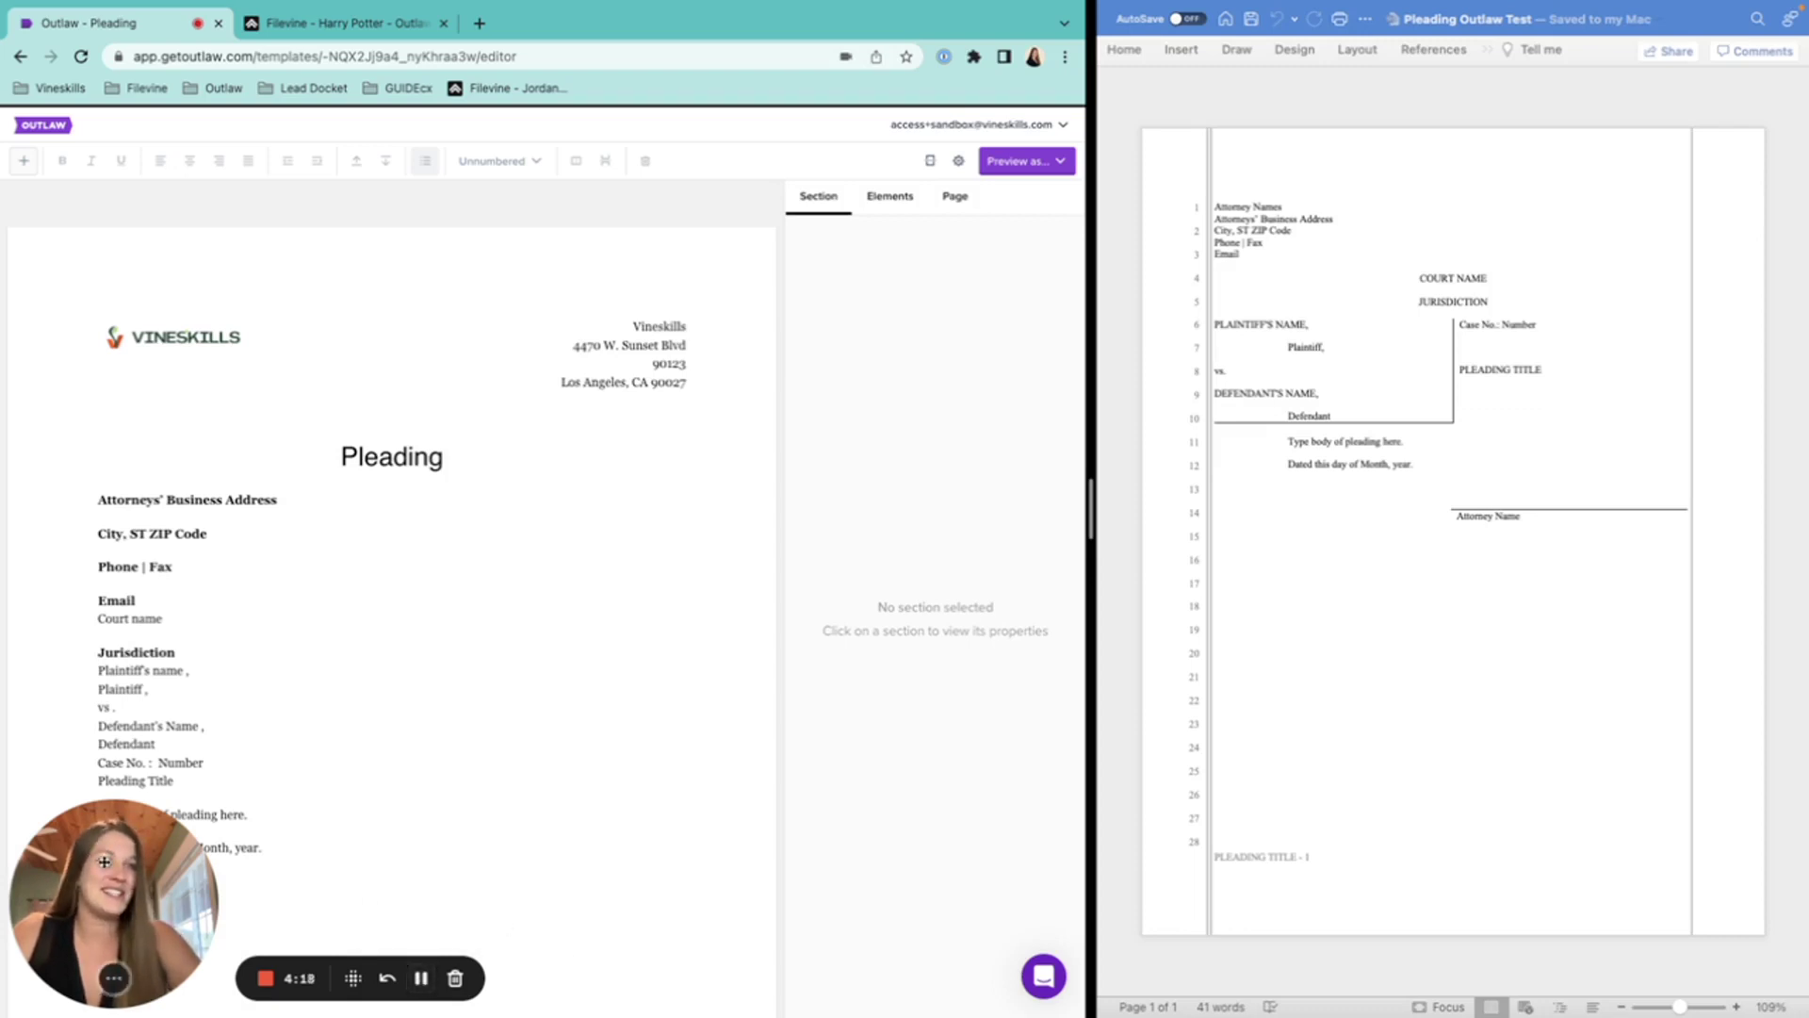
# - Compare the attorney contact lines and case caption of the imported Pleading template with the original document in Word
pyautogui.moveTo(118, 875); pyautogui.dragTo(747, 851)
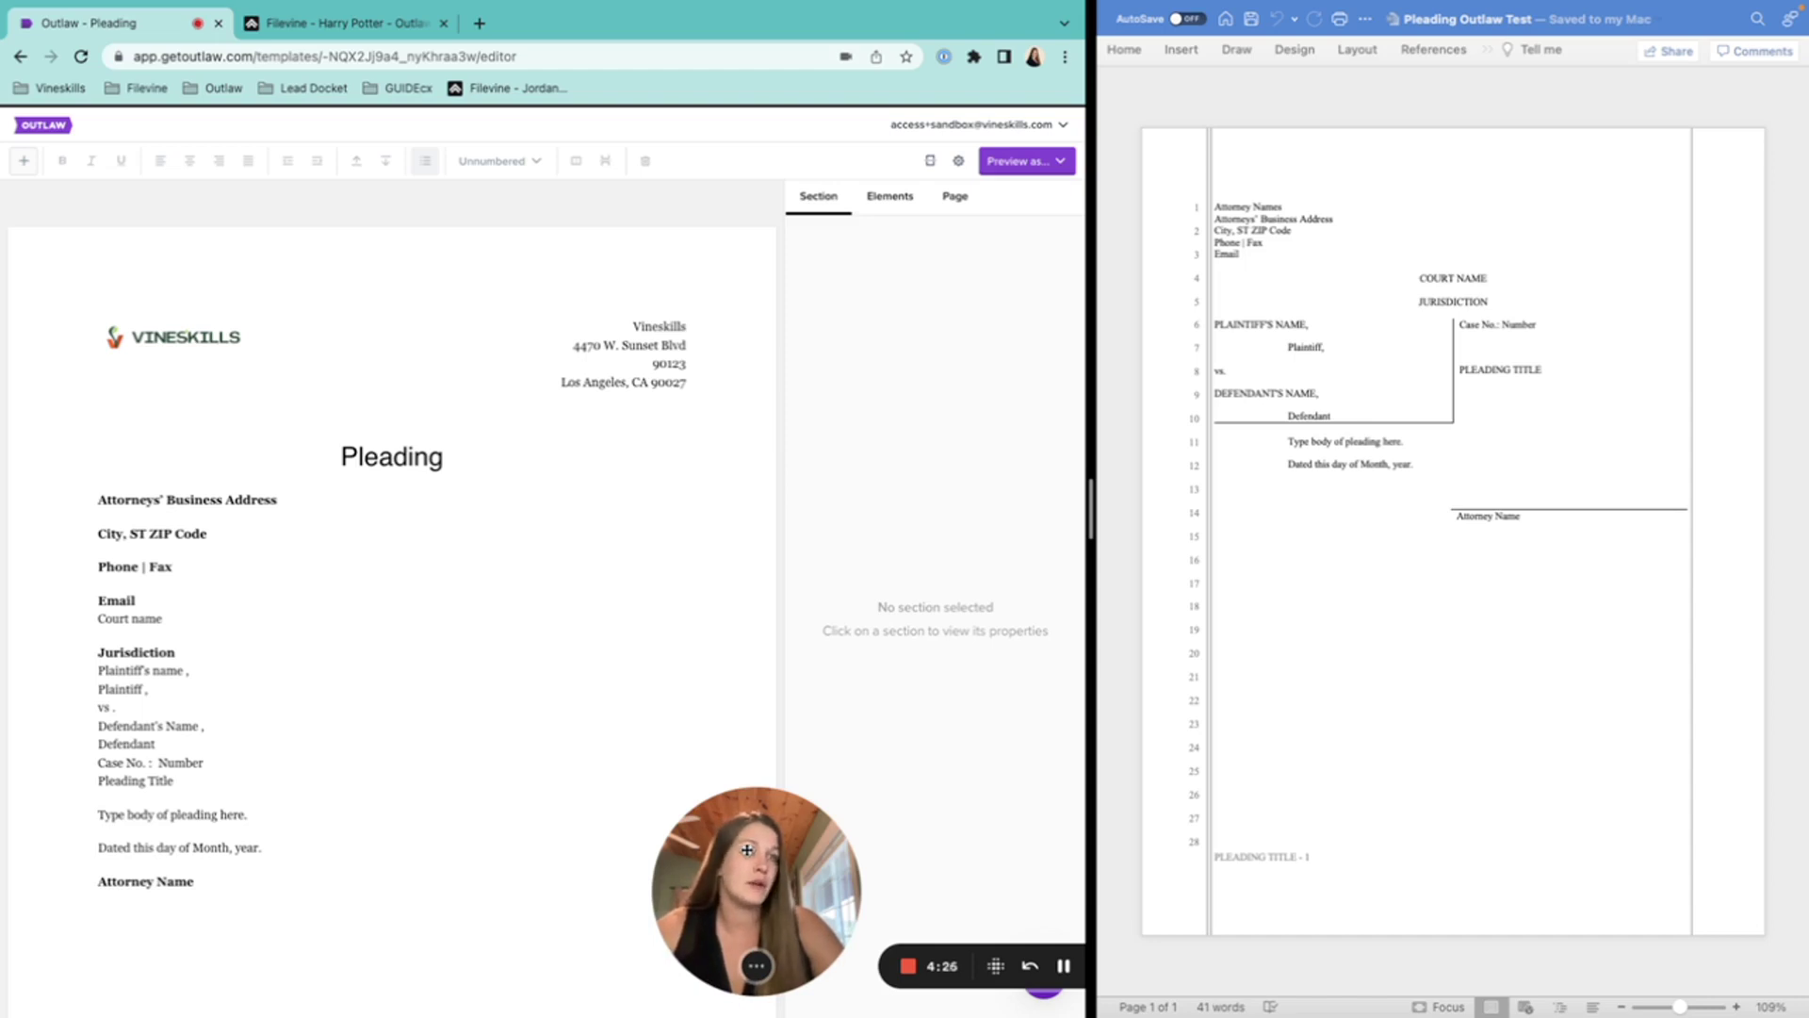
pyautogui.click(1243, 208)
pyautogui.moveTo(1287, 206); pyautogui.dragTo(1225, 209)
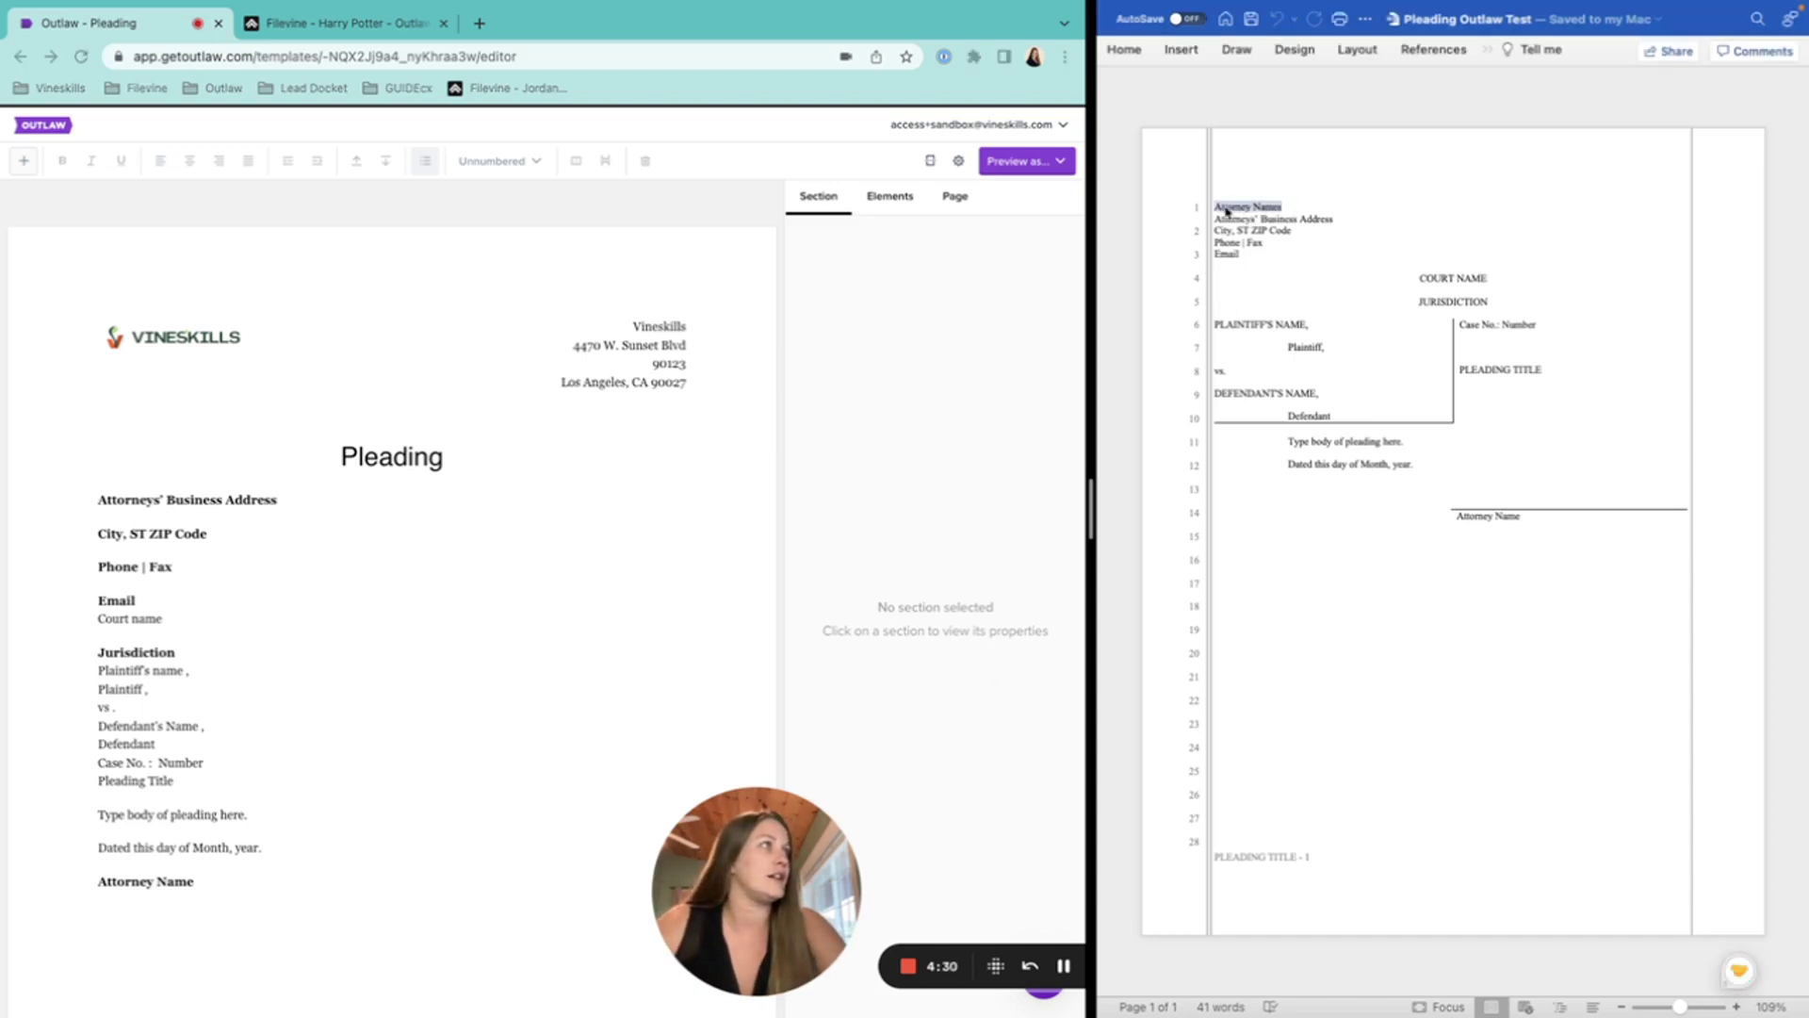
pyautogui.doubleClick(256, 501)
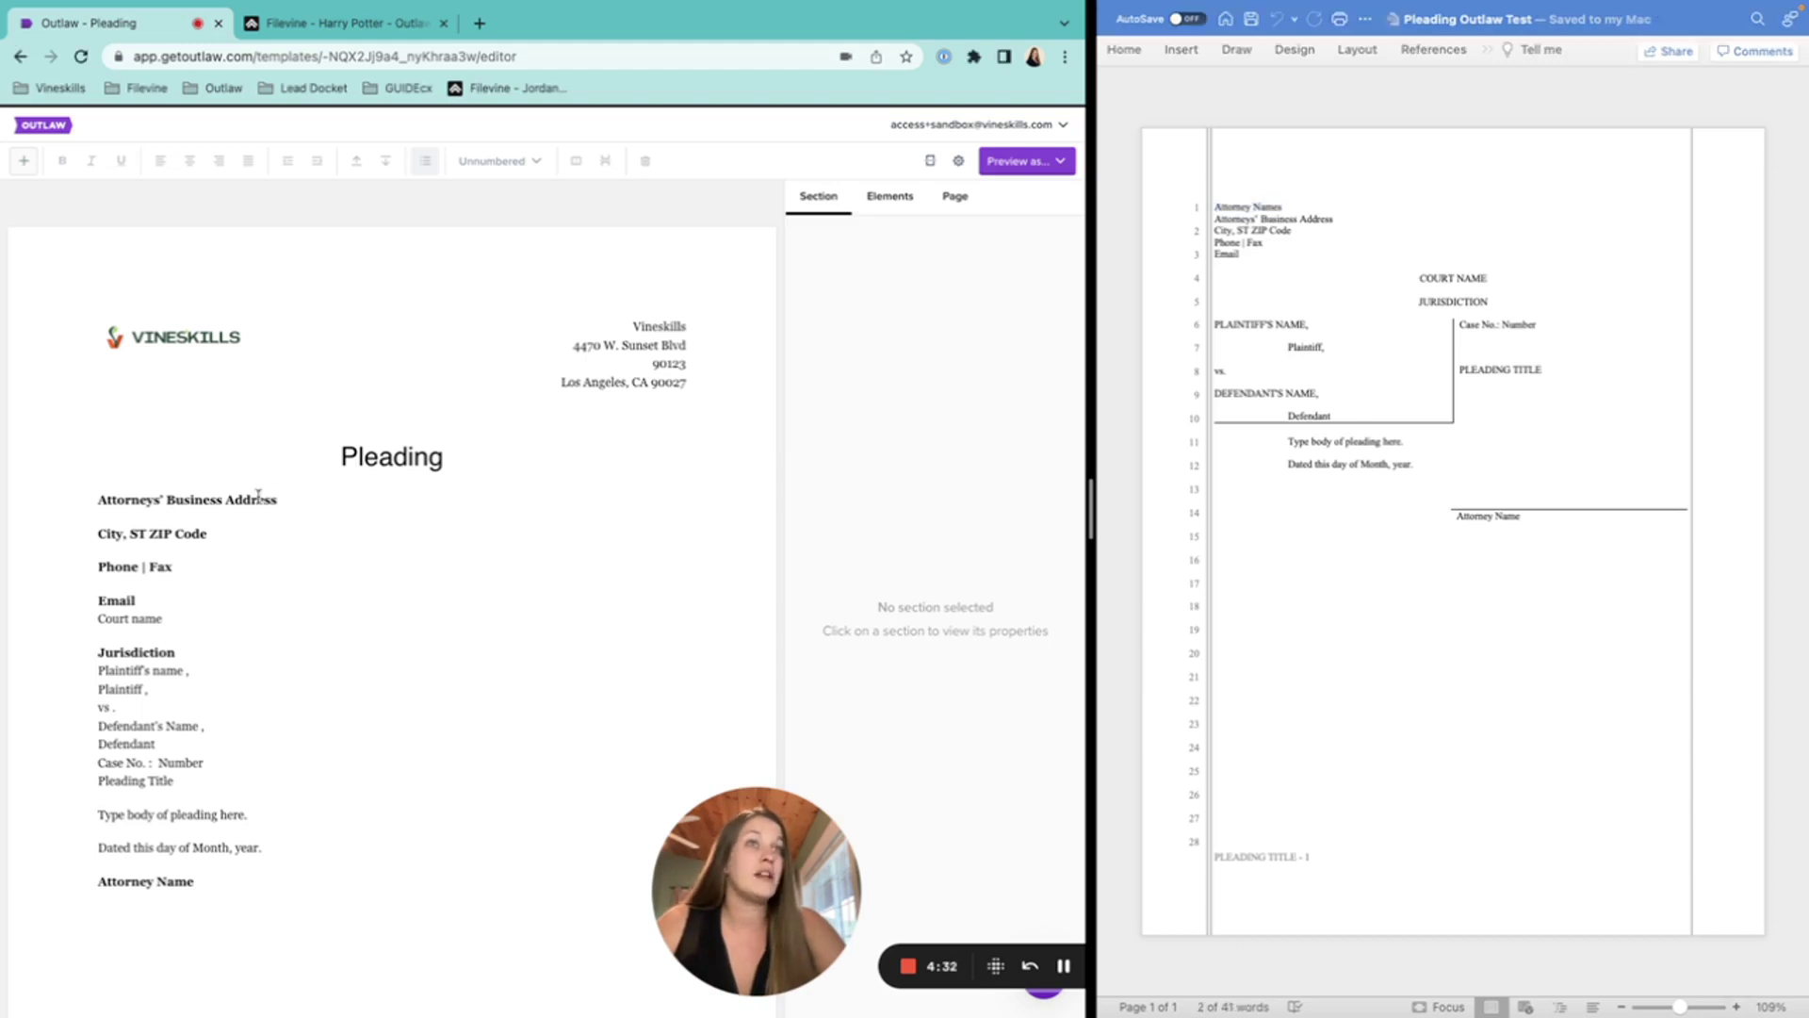
pyautogui.click(223, 529)
pyautogui.click(201, 565)
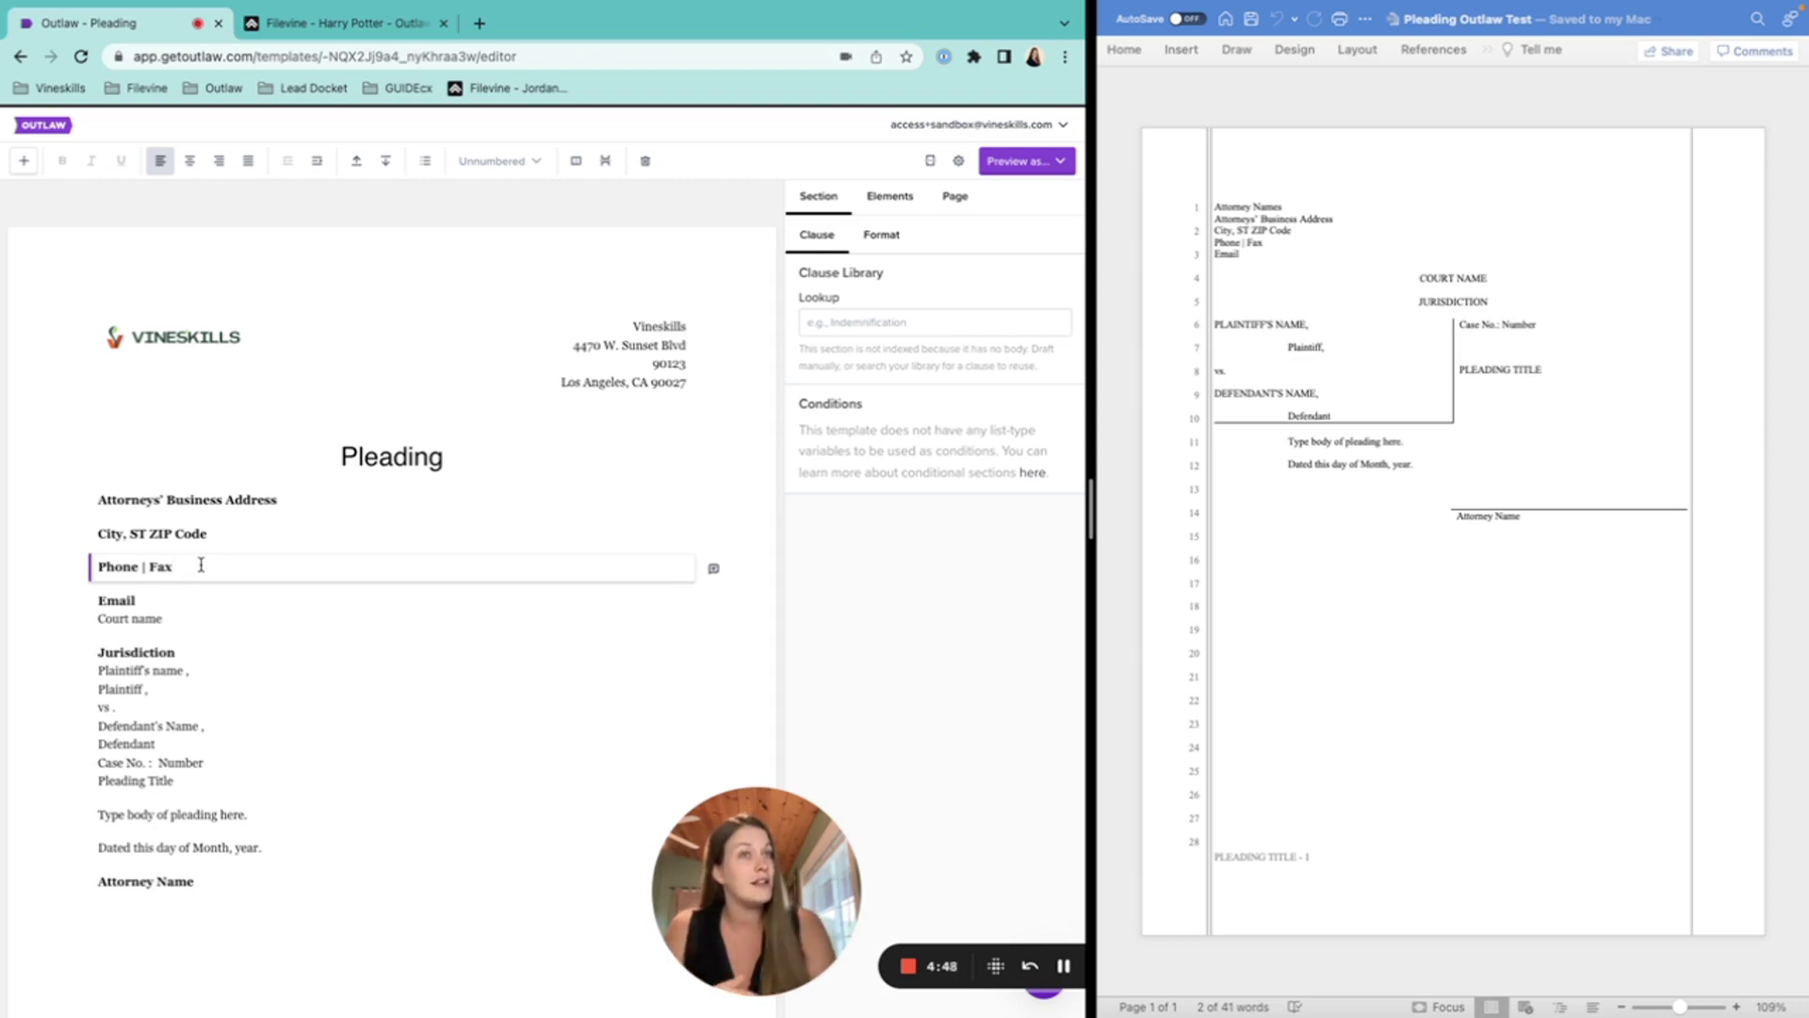
pyautogui.click(1365, 410)
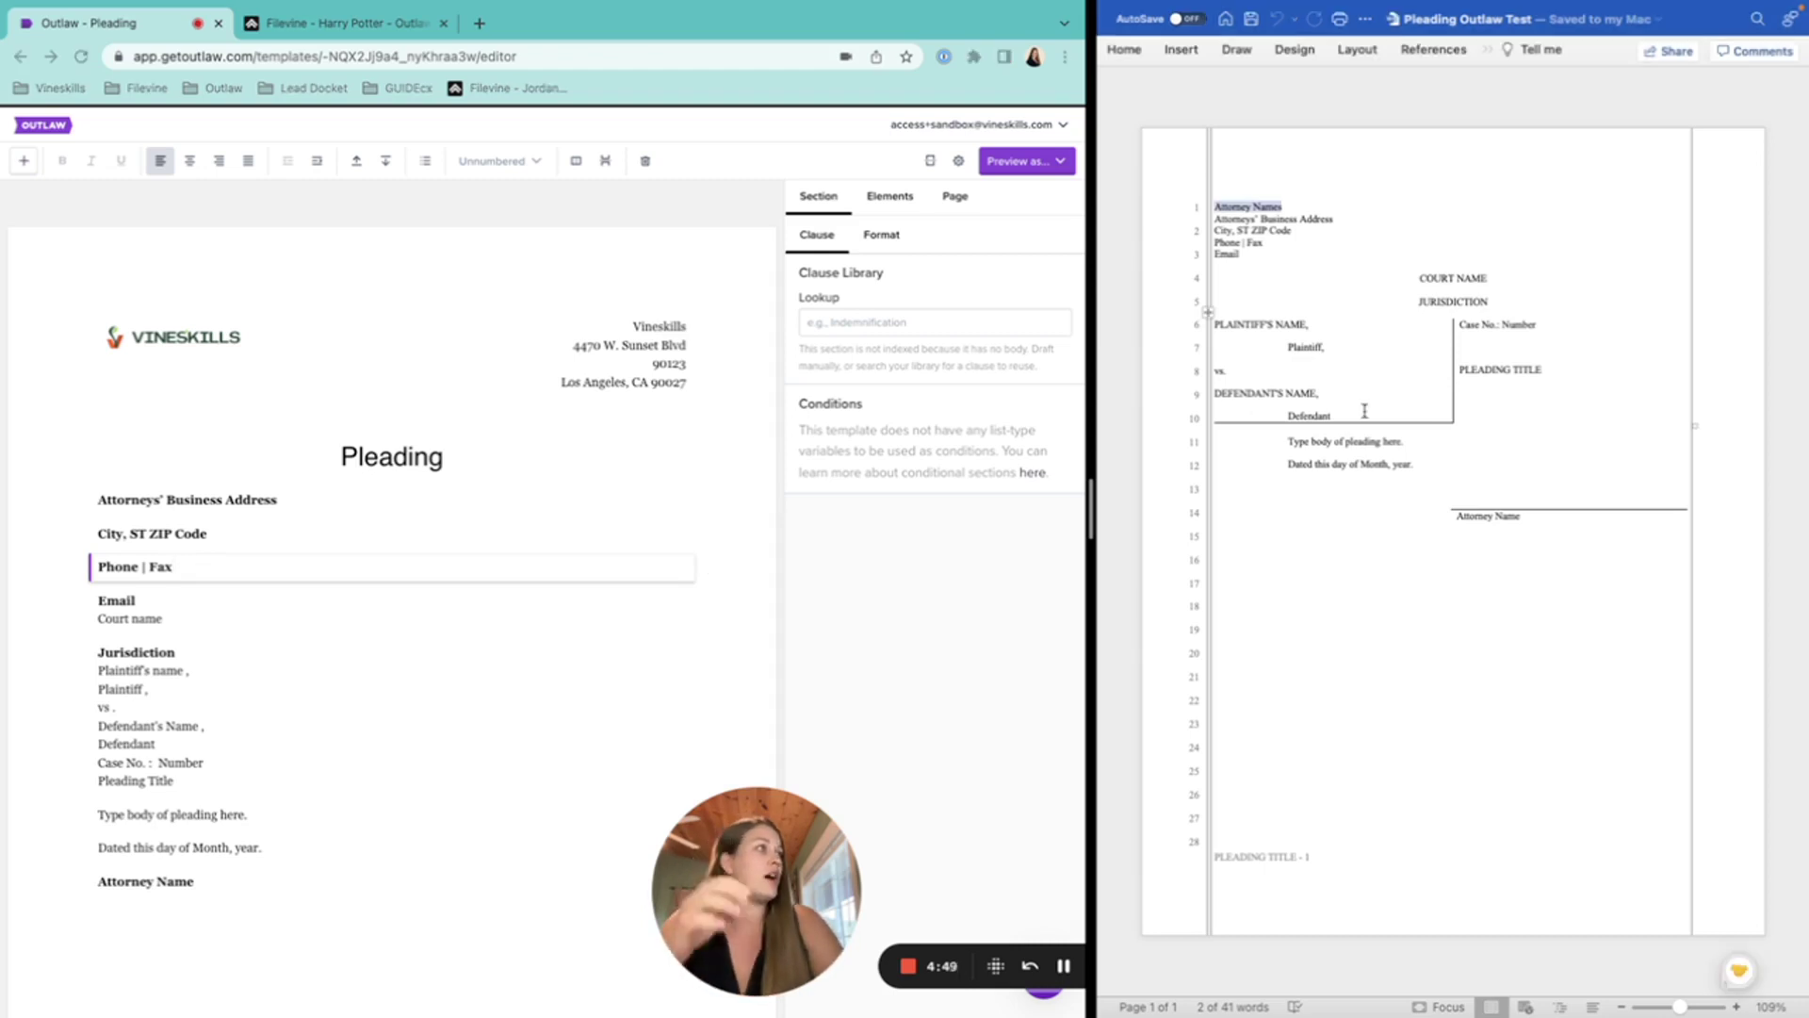
pyautogui.doubleClick(1241, 255)
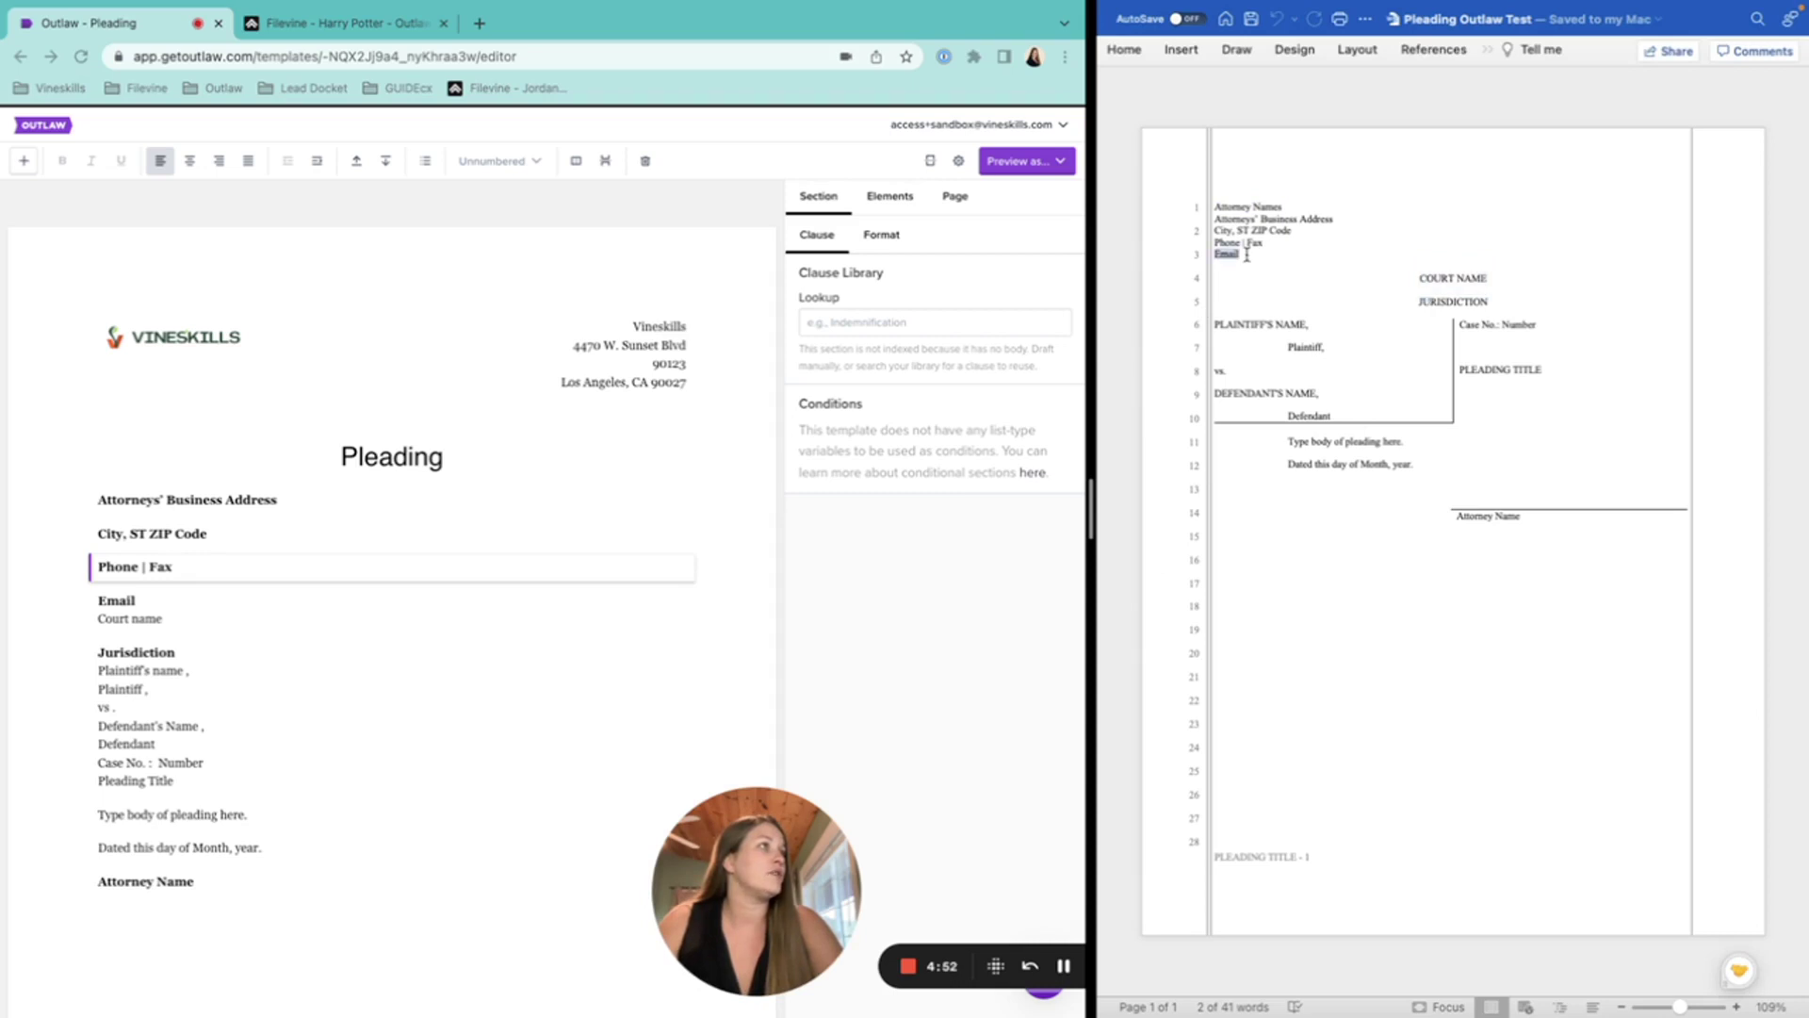
# - Copy the attorney name, address, phone and email lines from the Word document into a new paragraph below the Attorneys' Business Address section
pyautogui.moveTo(1247, 255); pyautogui.dragTo(1215, 213)
pyautogui.press('super+c')
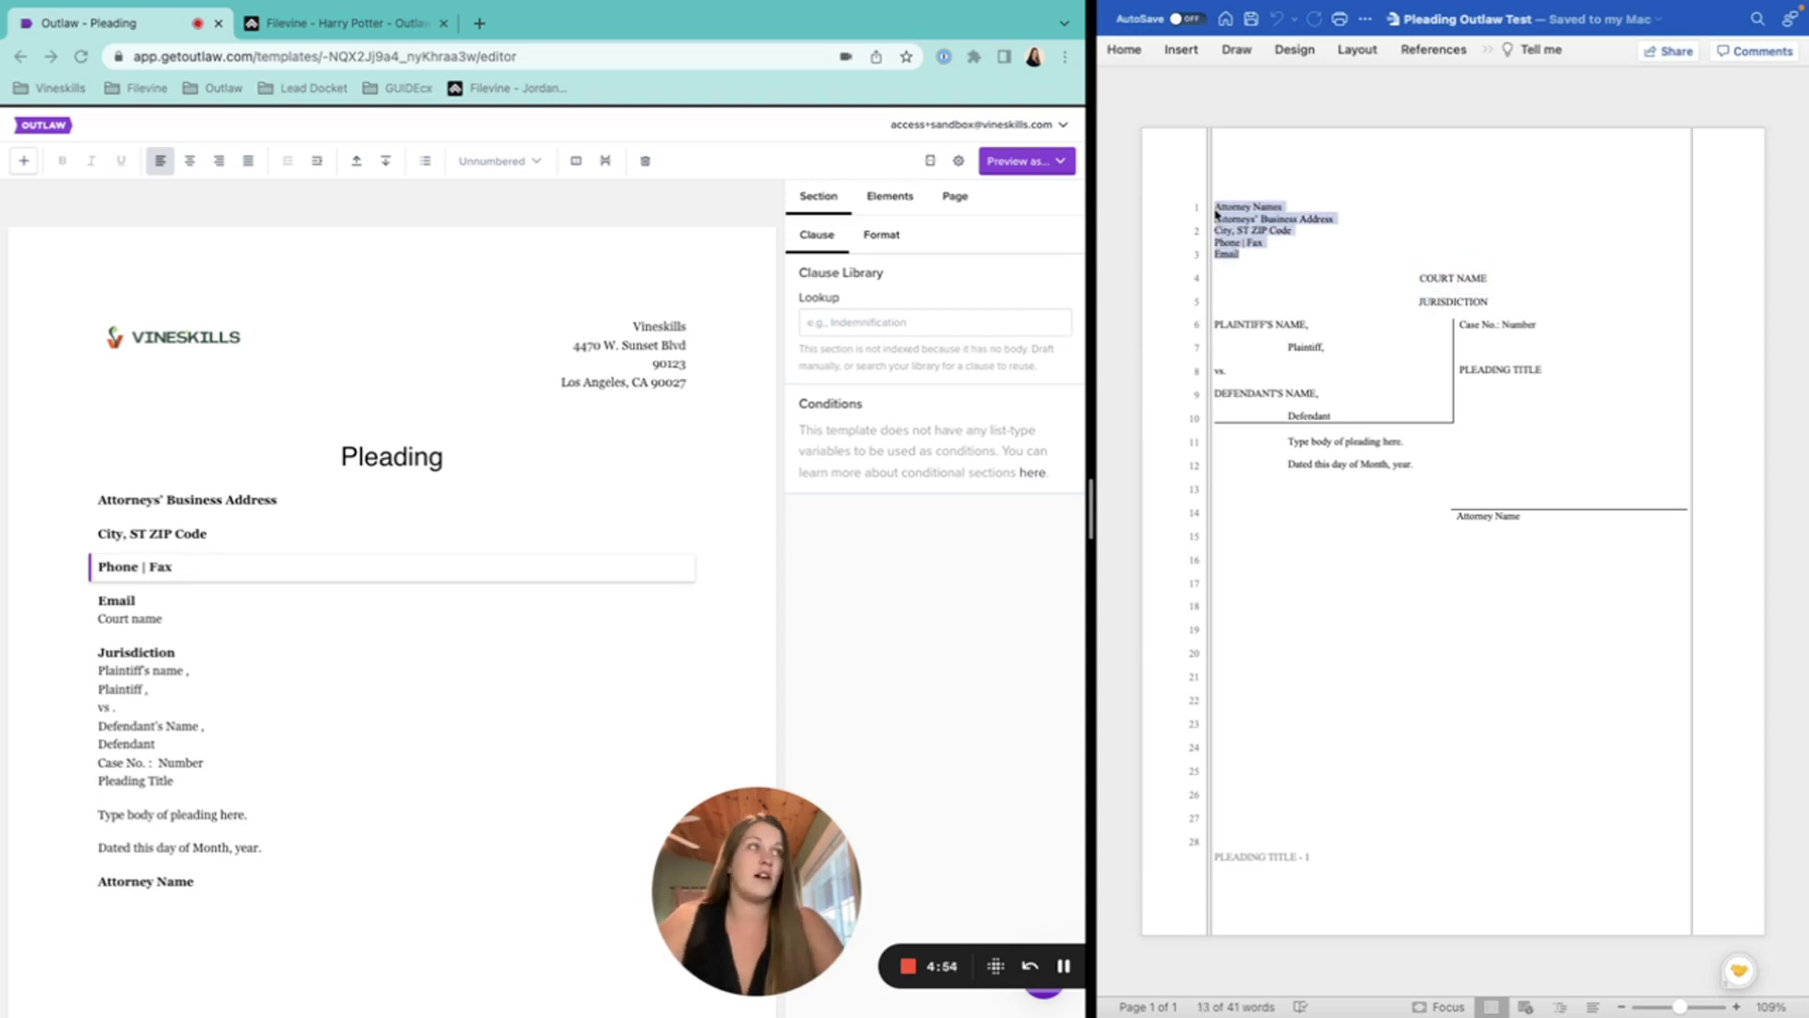
pyautogui.click(317, 523)
pyautogui.click(326, 495)
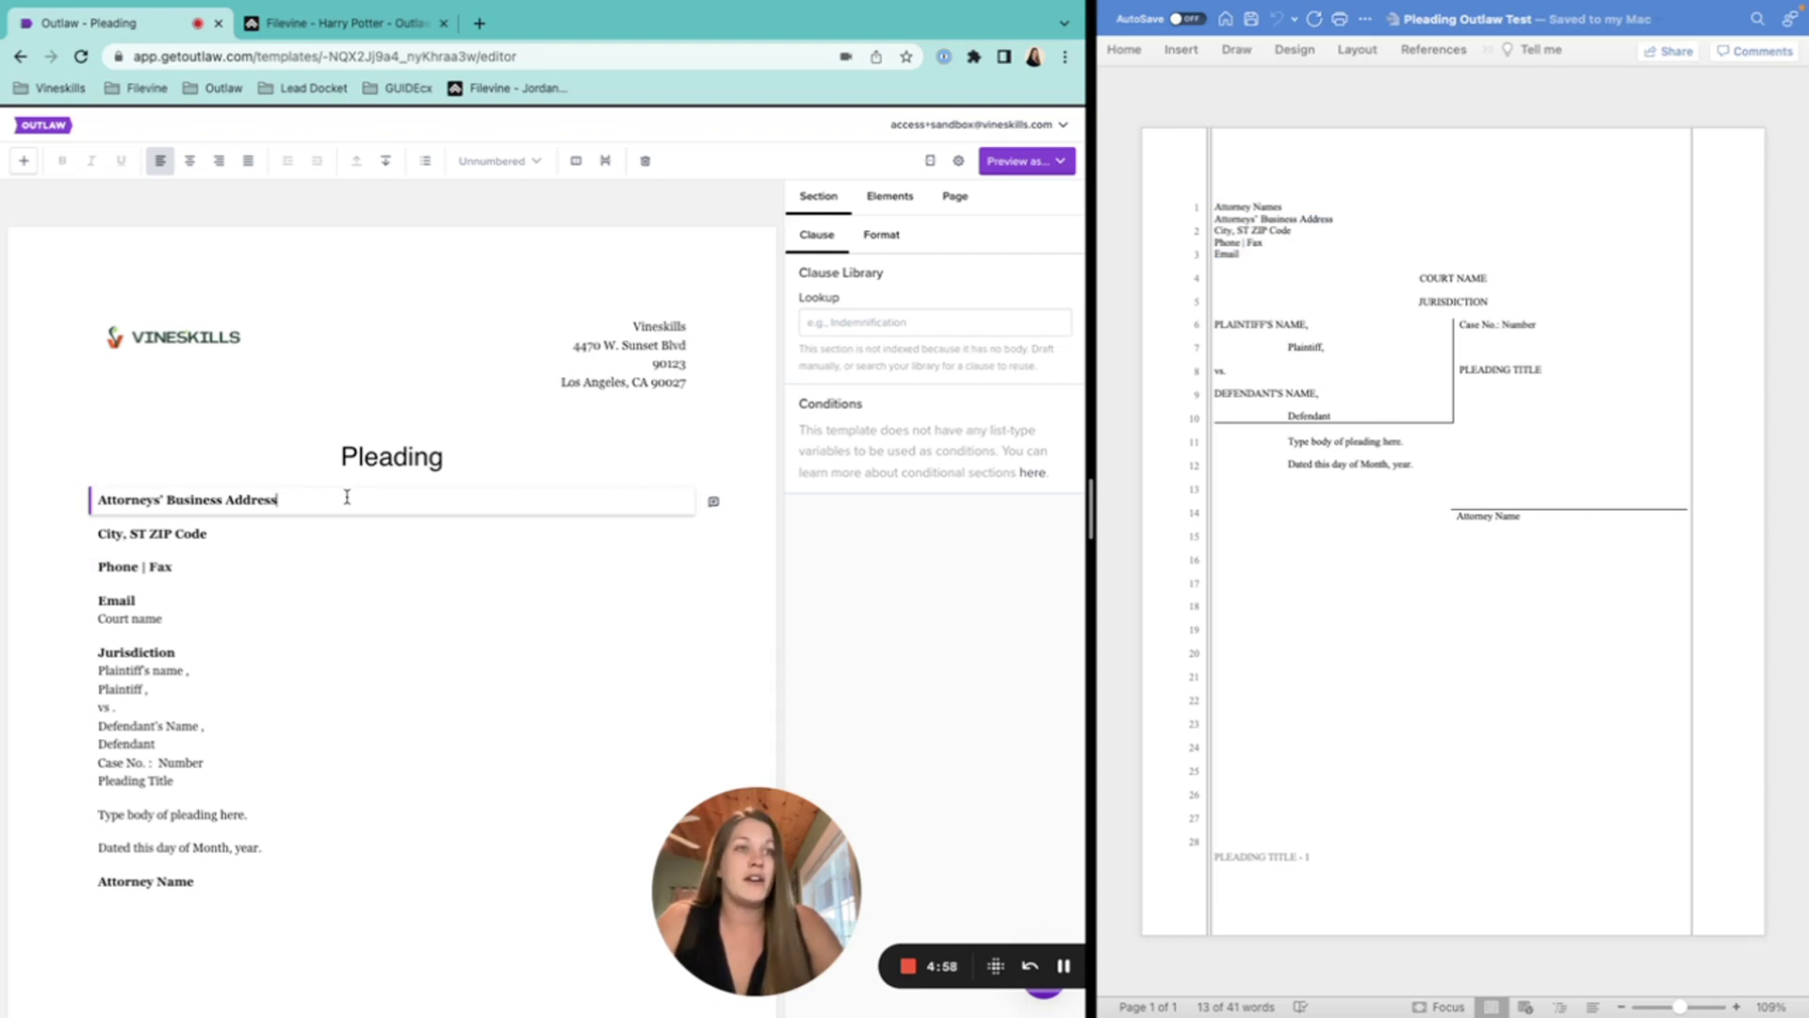
pyautogui.press('Return')
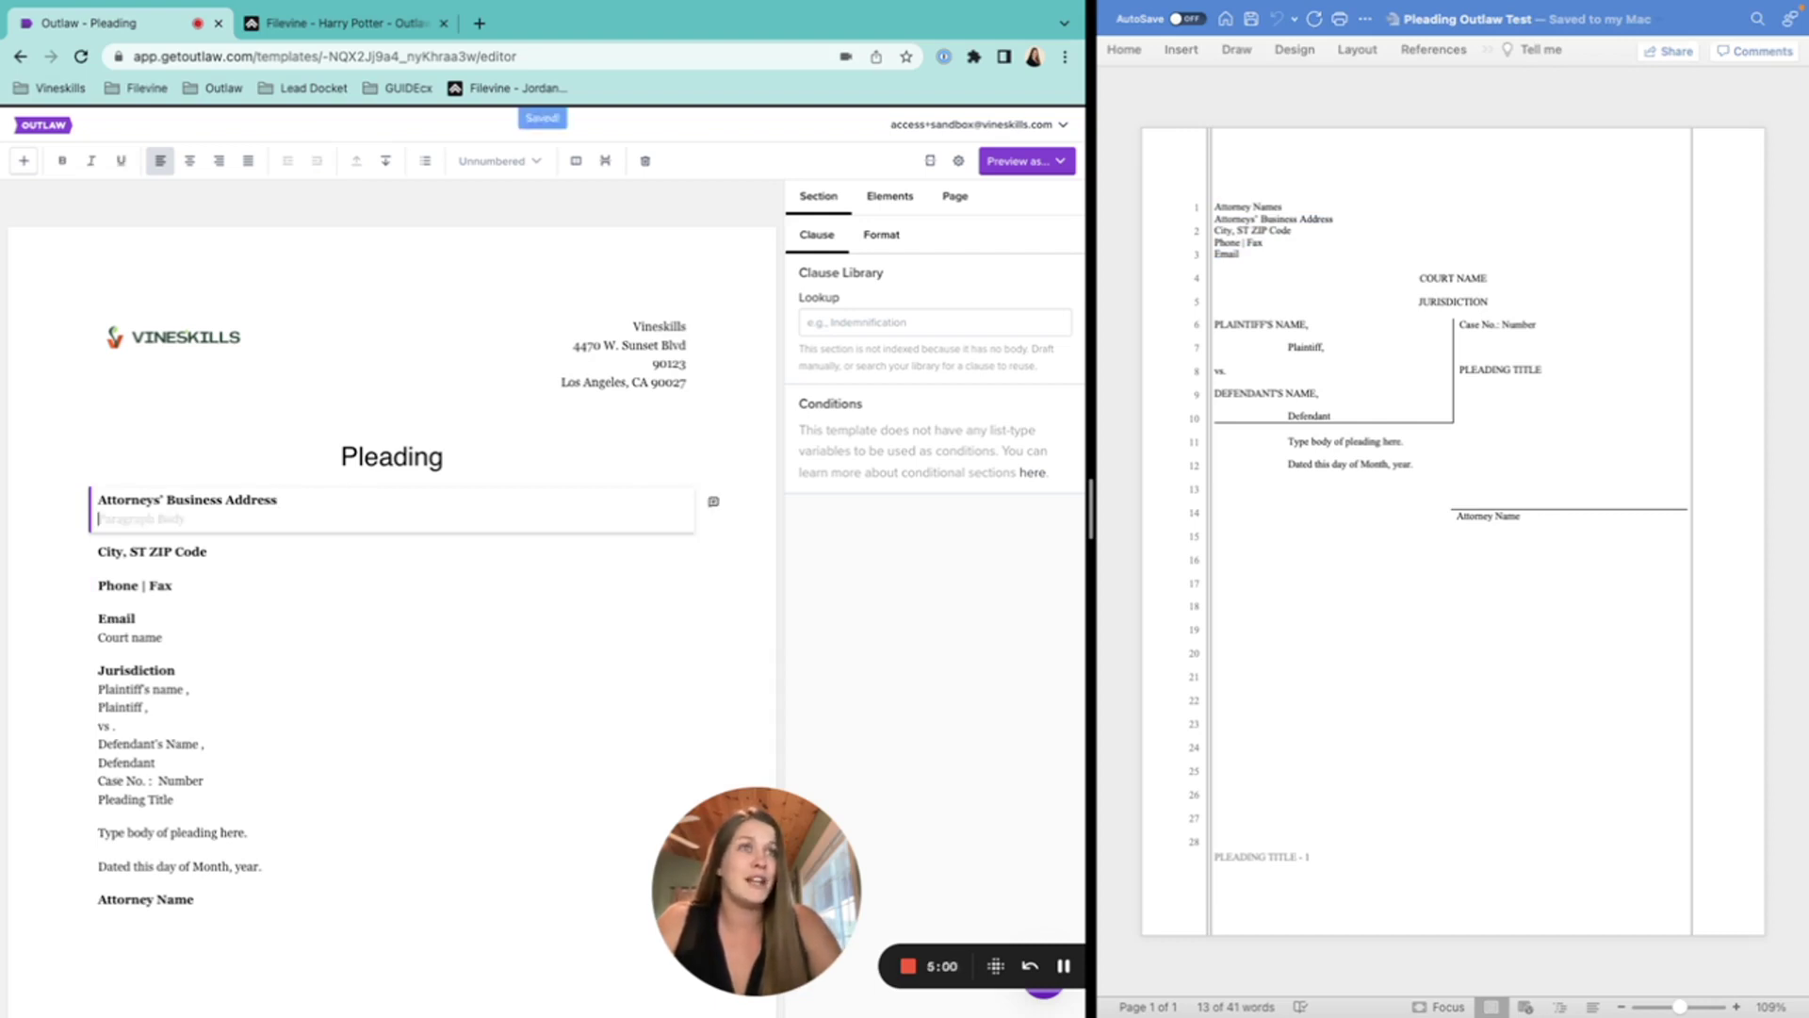
pyautogui.press('Return')
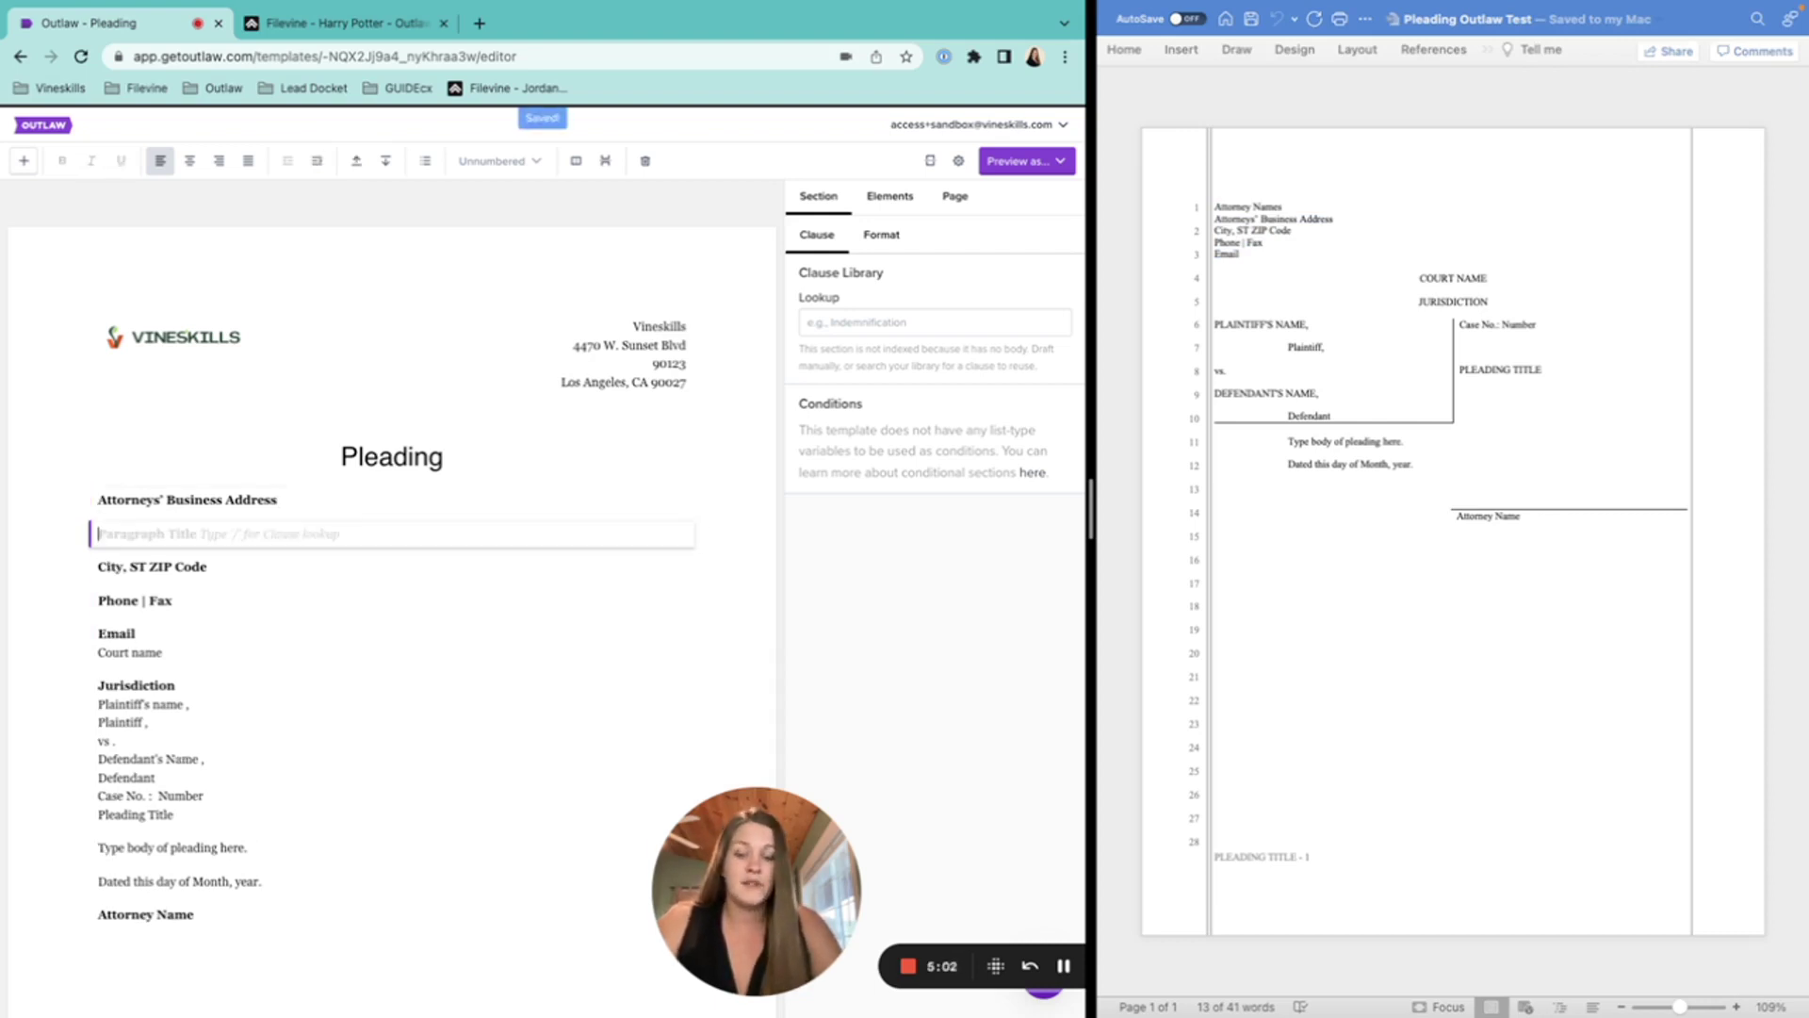
pyautogui.press('Return')
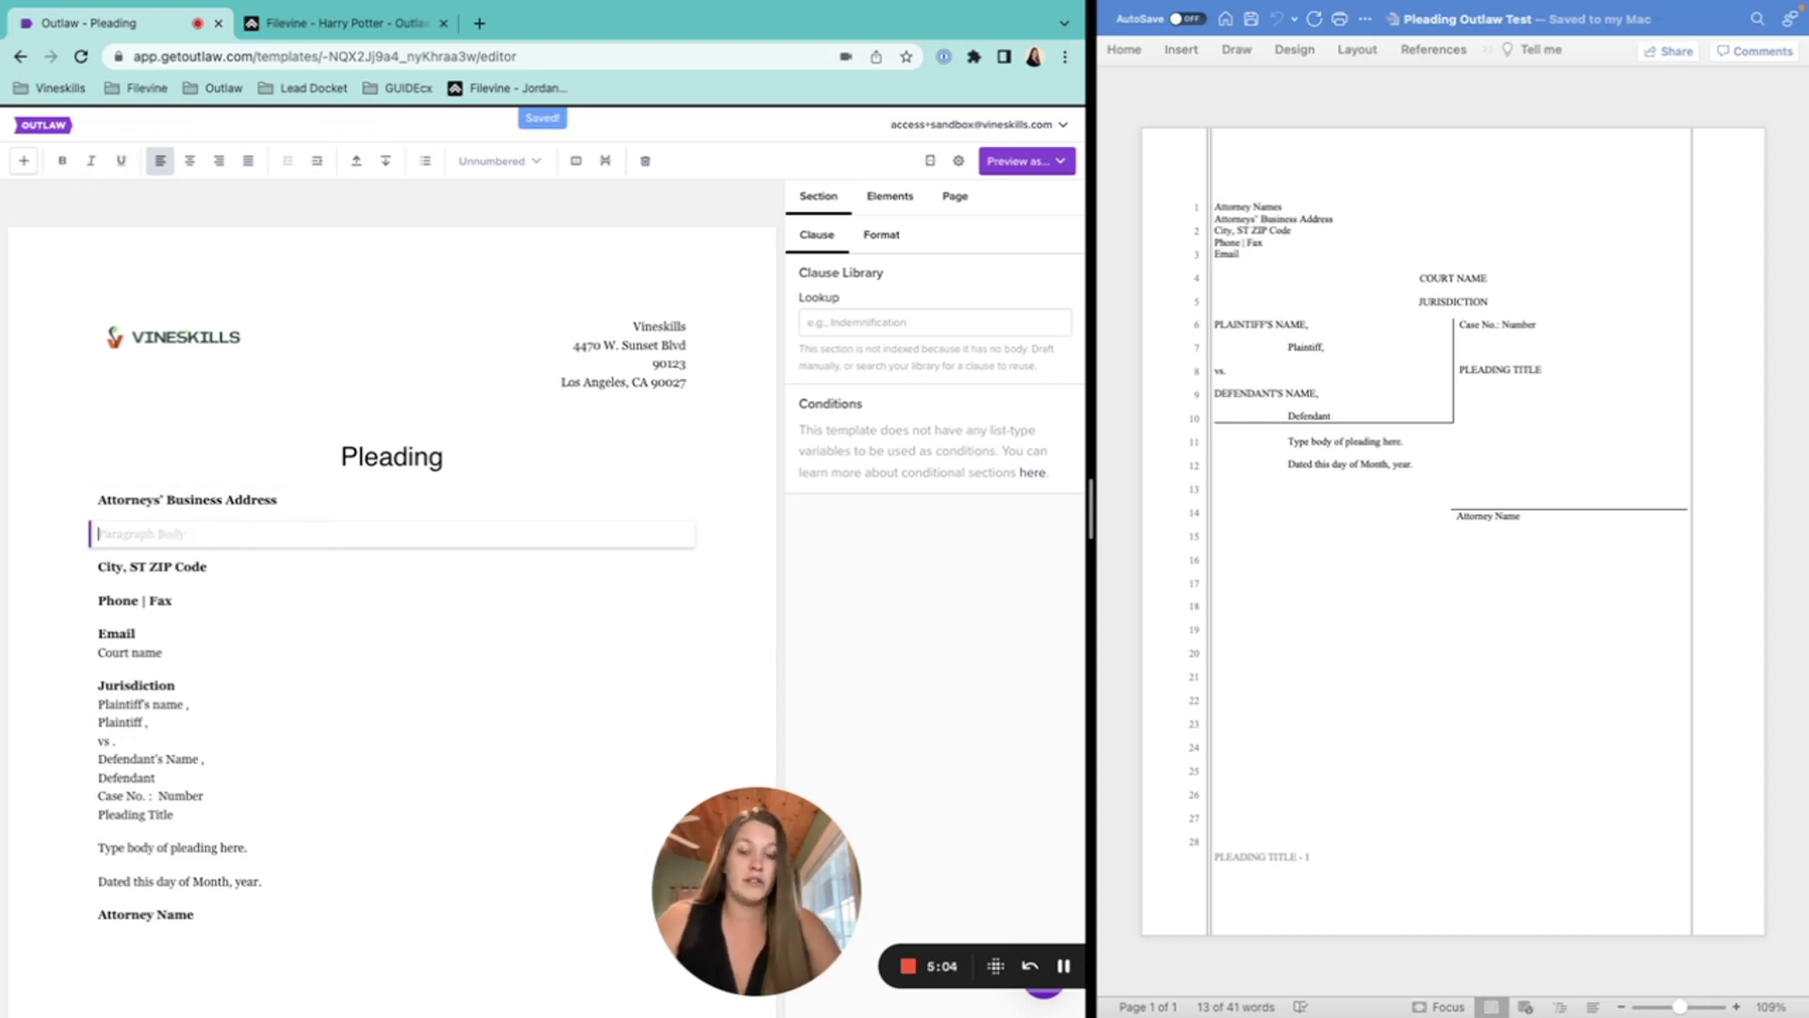
pyautogui.press('super+v')
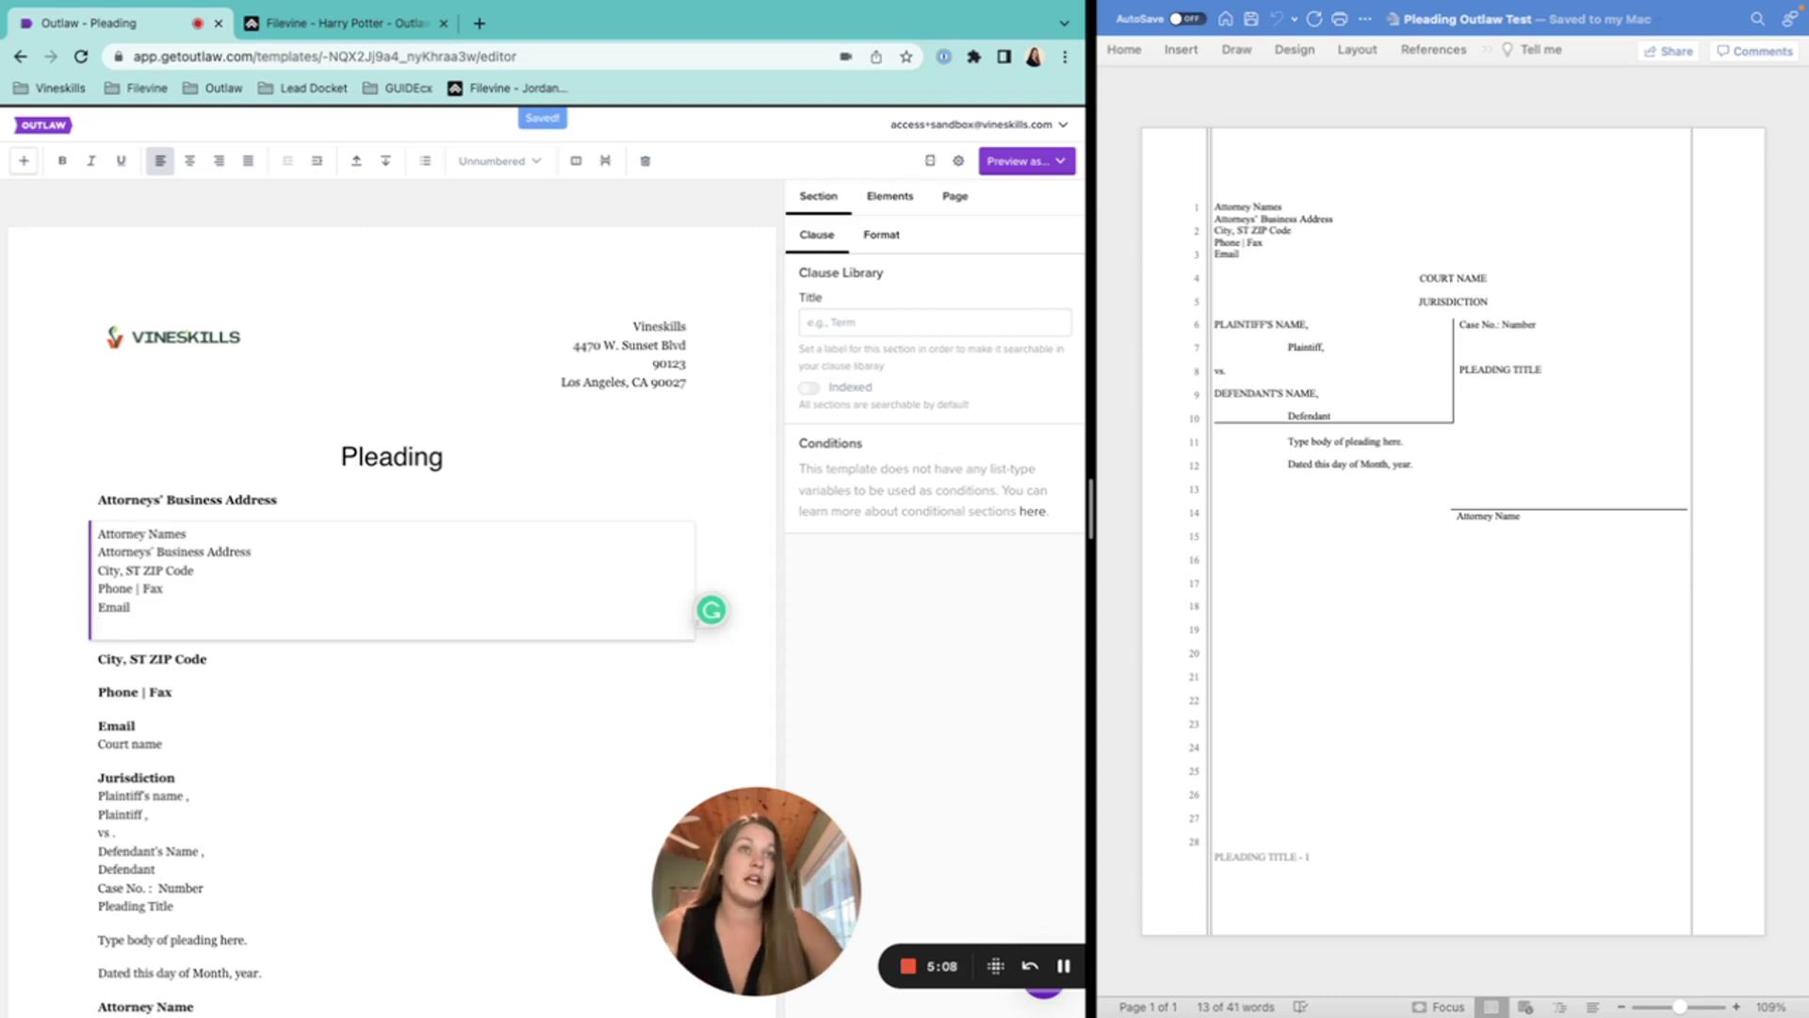
# - Split the pasted attorney block into two sections before the Phone | Fax line
pyautogui.click(208, 566)
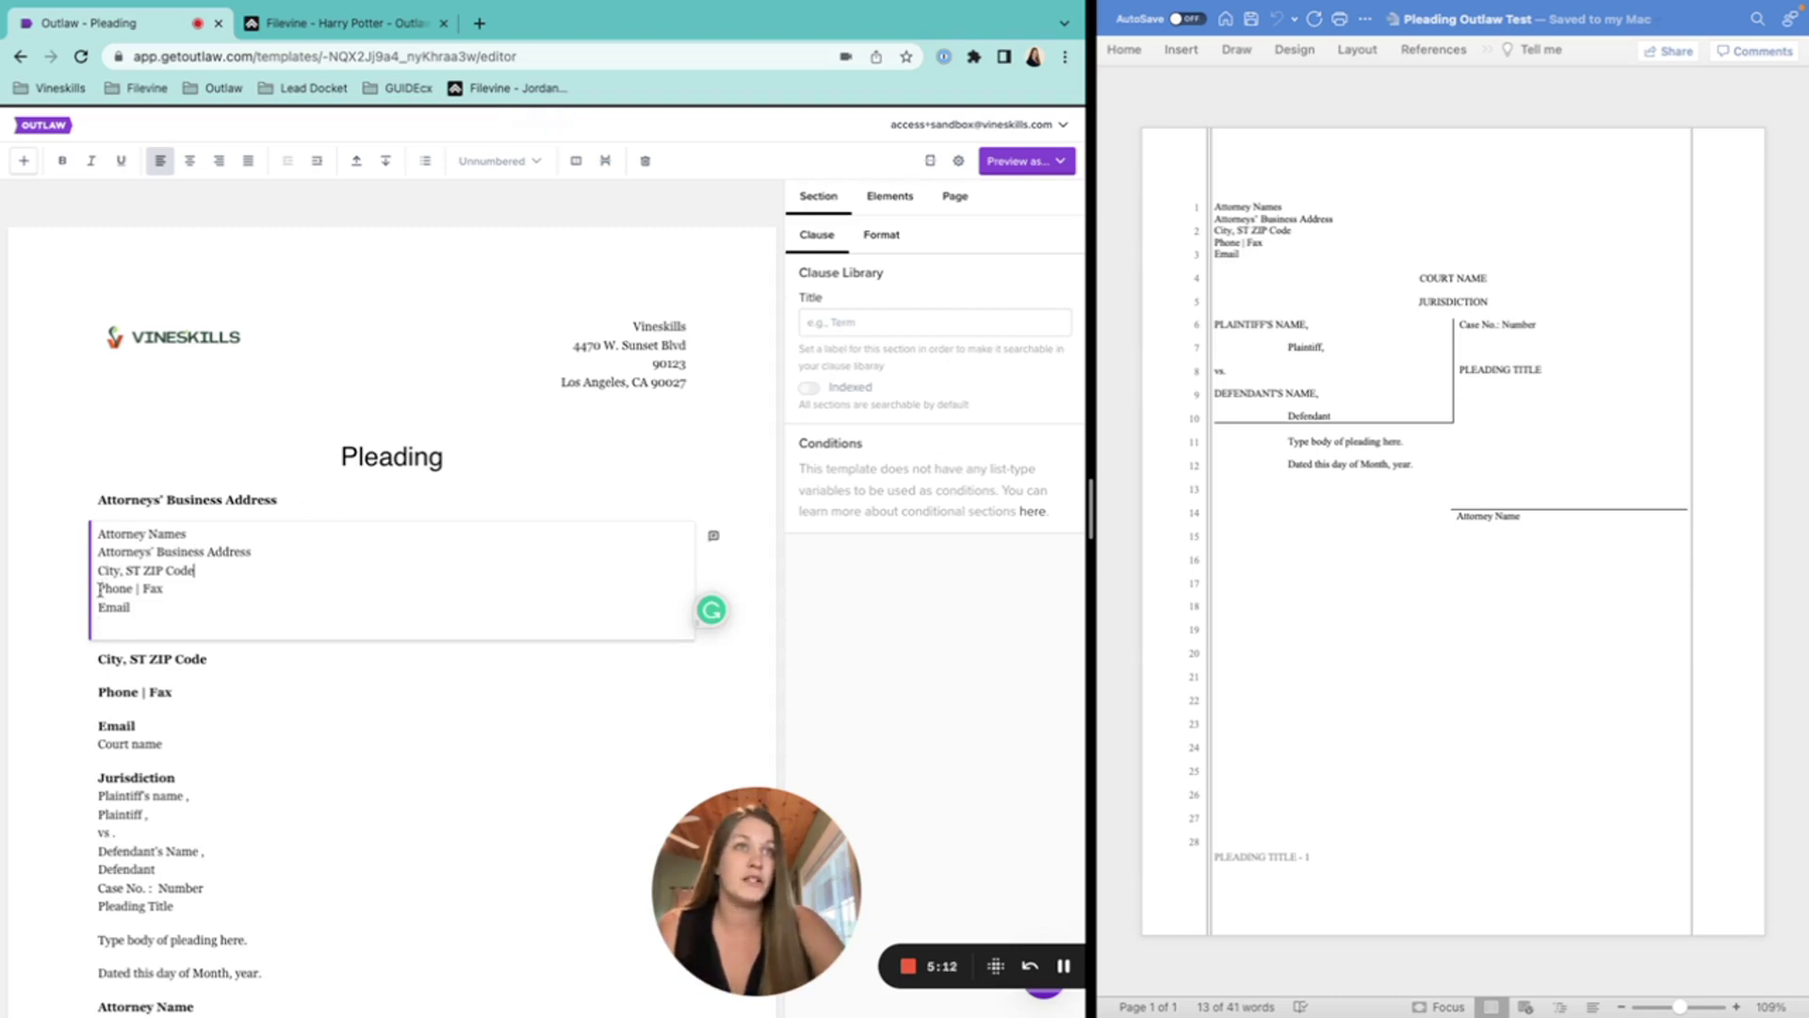
pyautogui.click(99, 590)
pyautogui.press('Return')
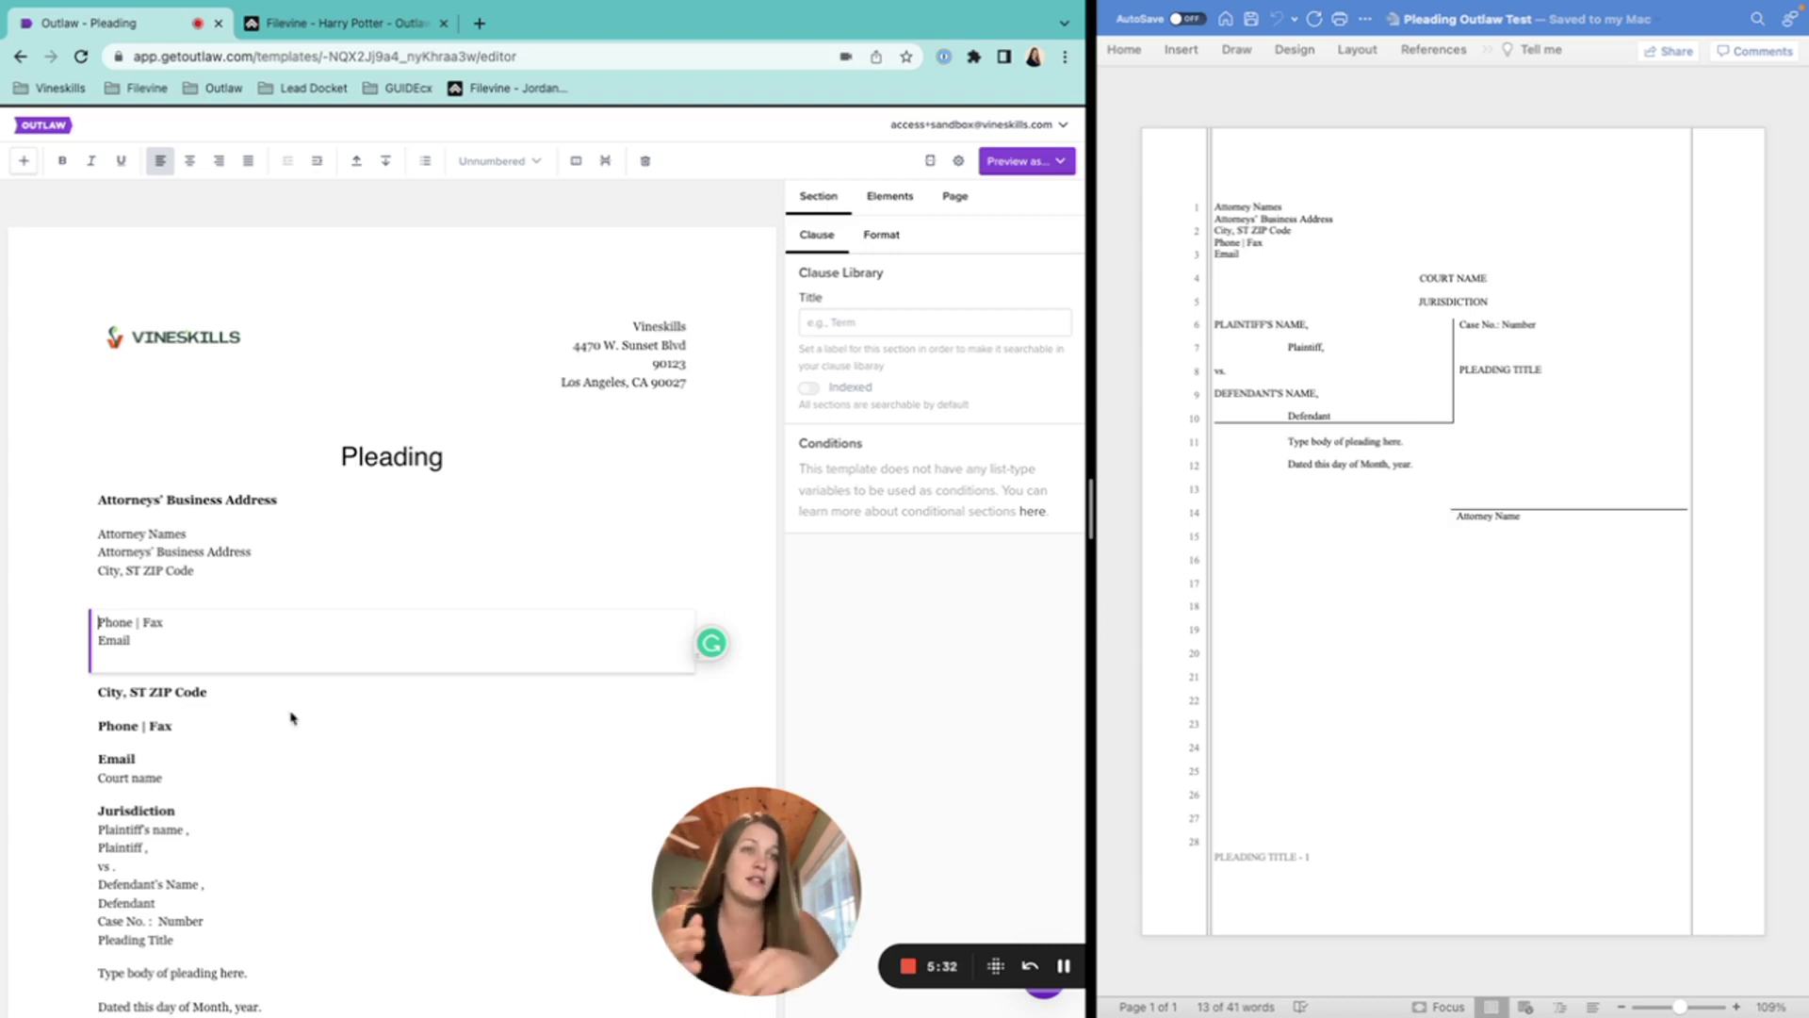
# - Delete the Attorney Name section at the end of the Pleading template
pyautogui.click(223, 726)
pyautogui.click(223, 760)
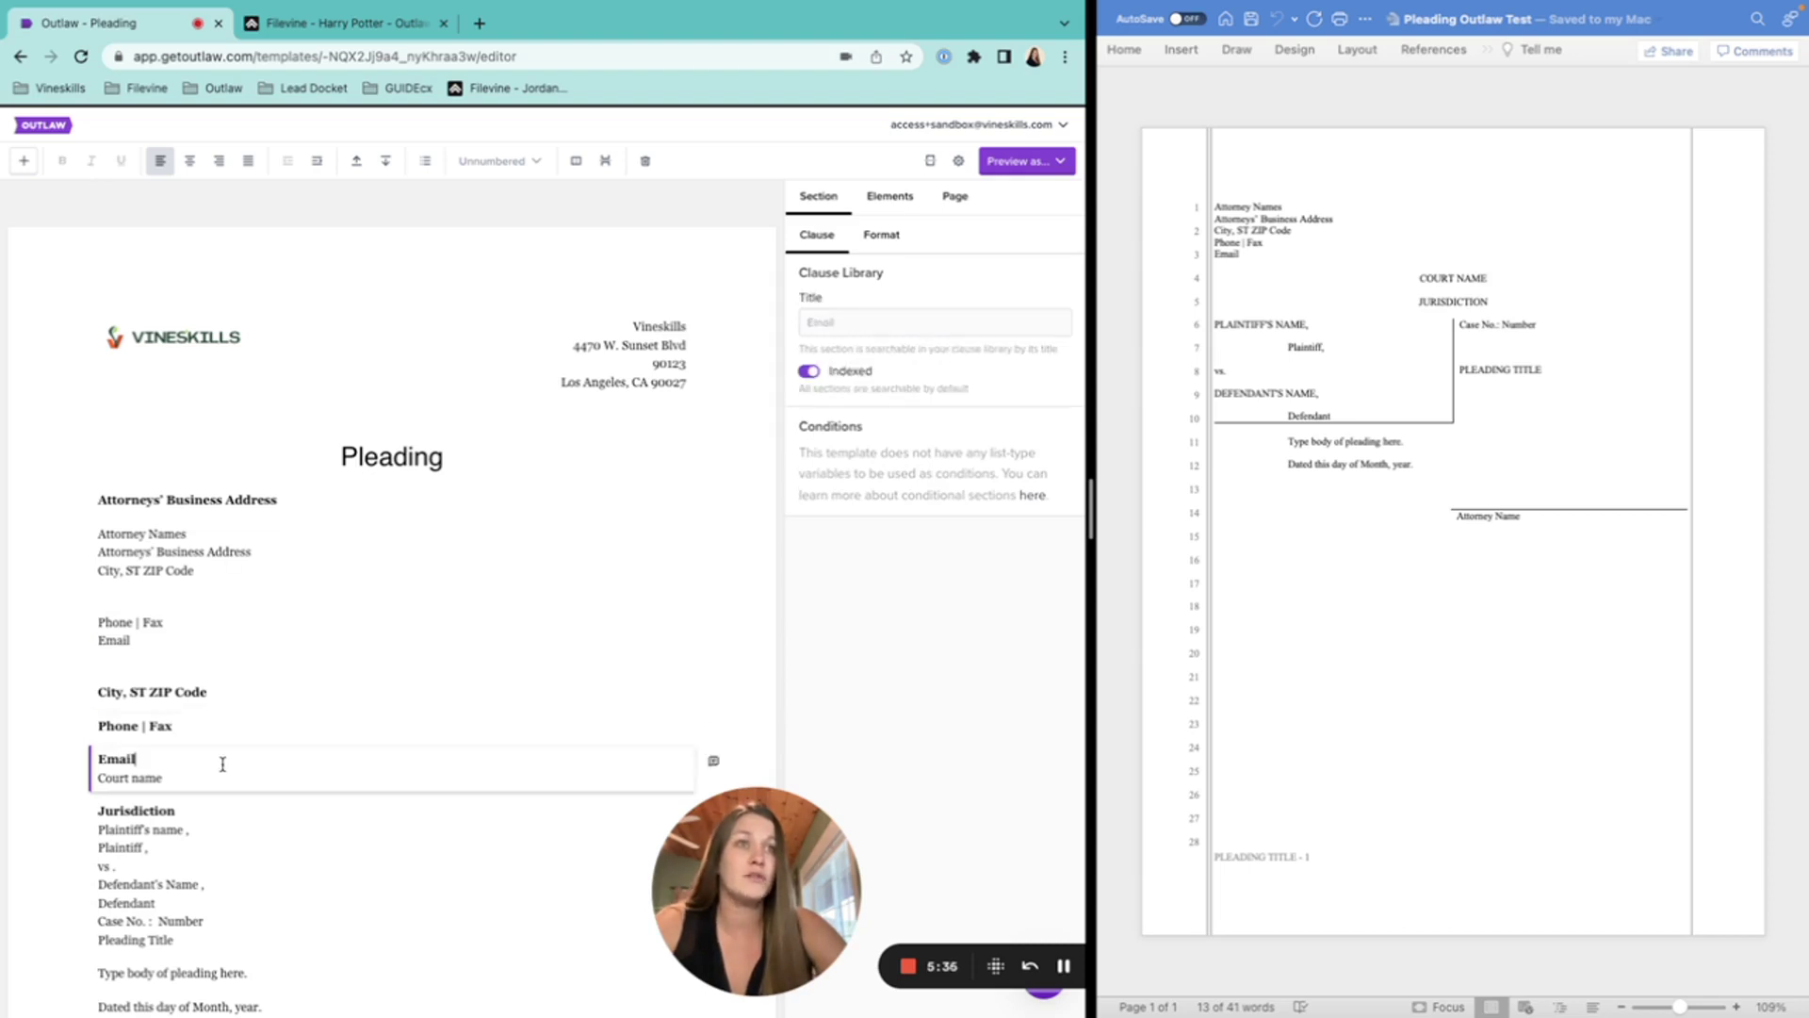
pyautogui.scroll(-2, 224, 782)
pyautogui.click(223, 859)
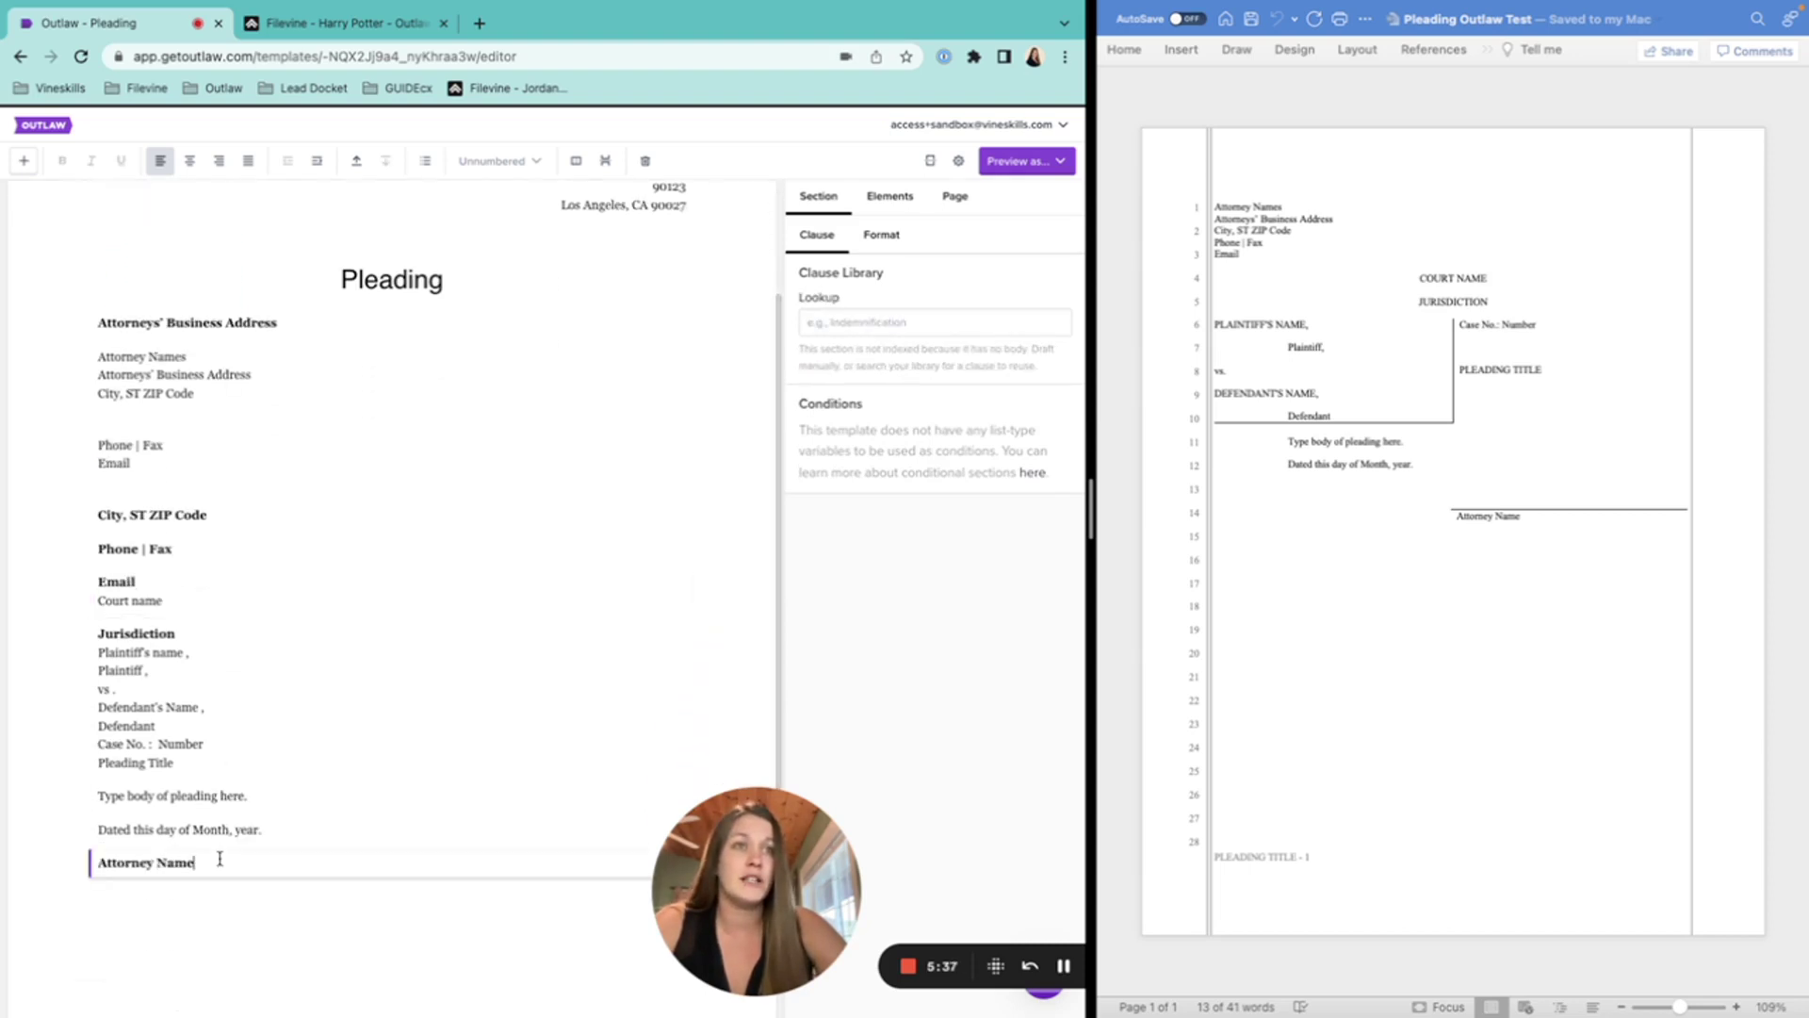
pyautogui.click(207, 799)
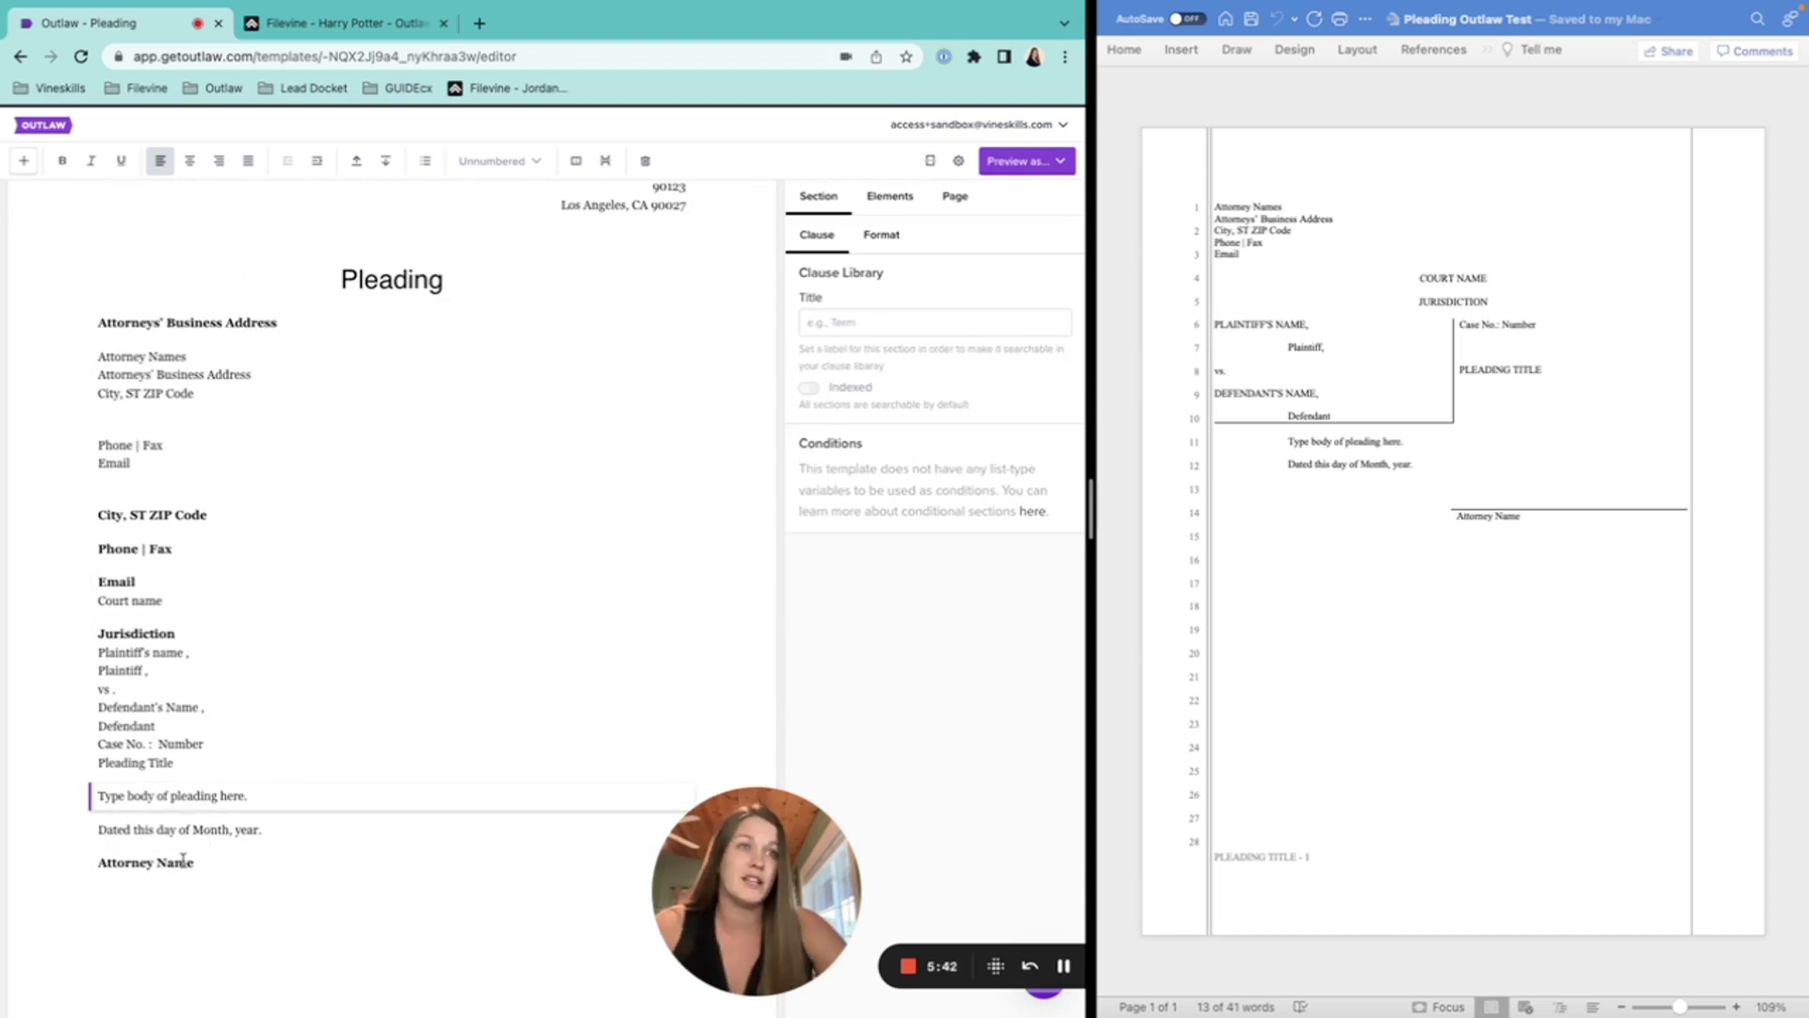
pyautogui.click(189, 862)
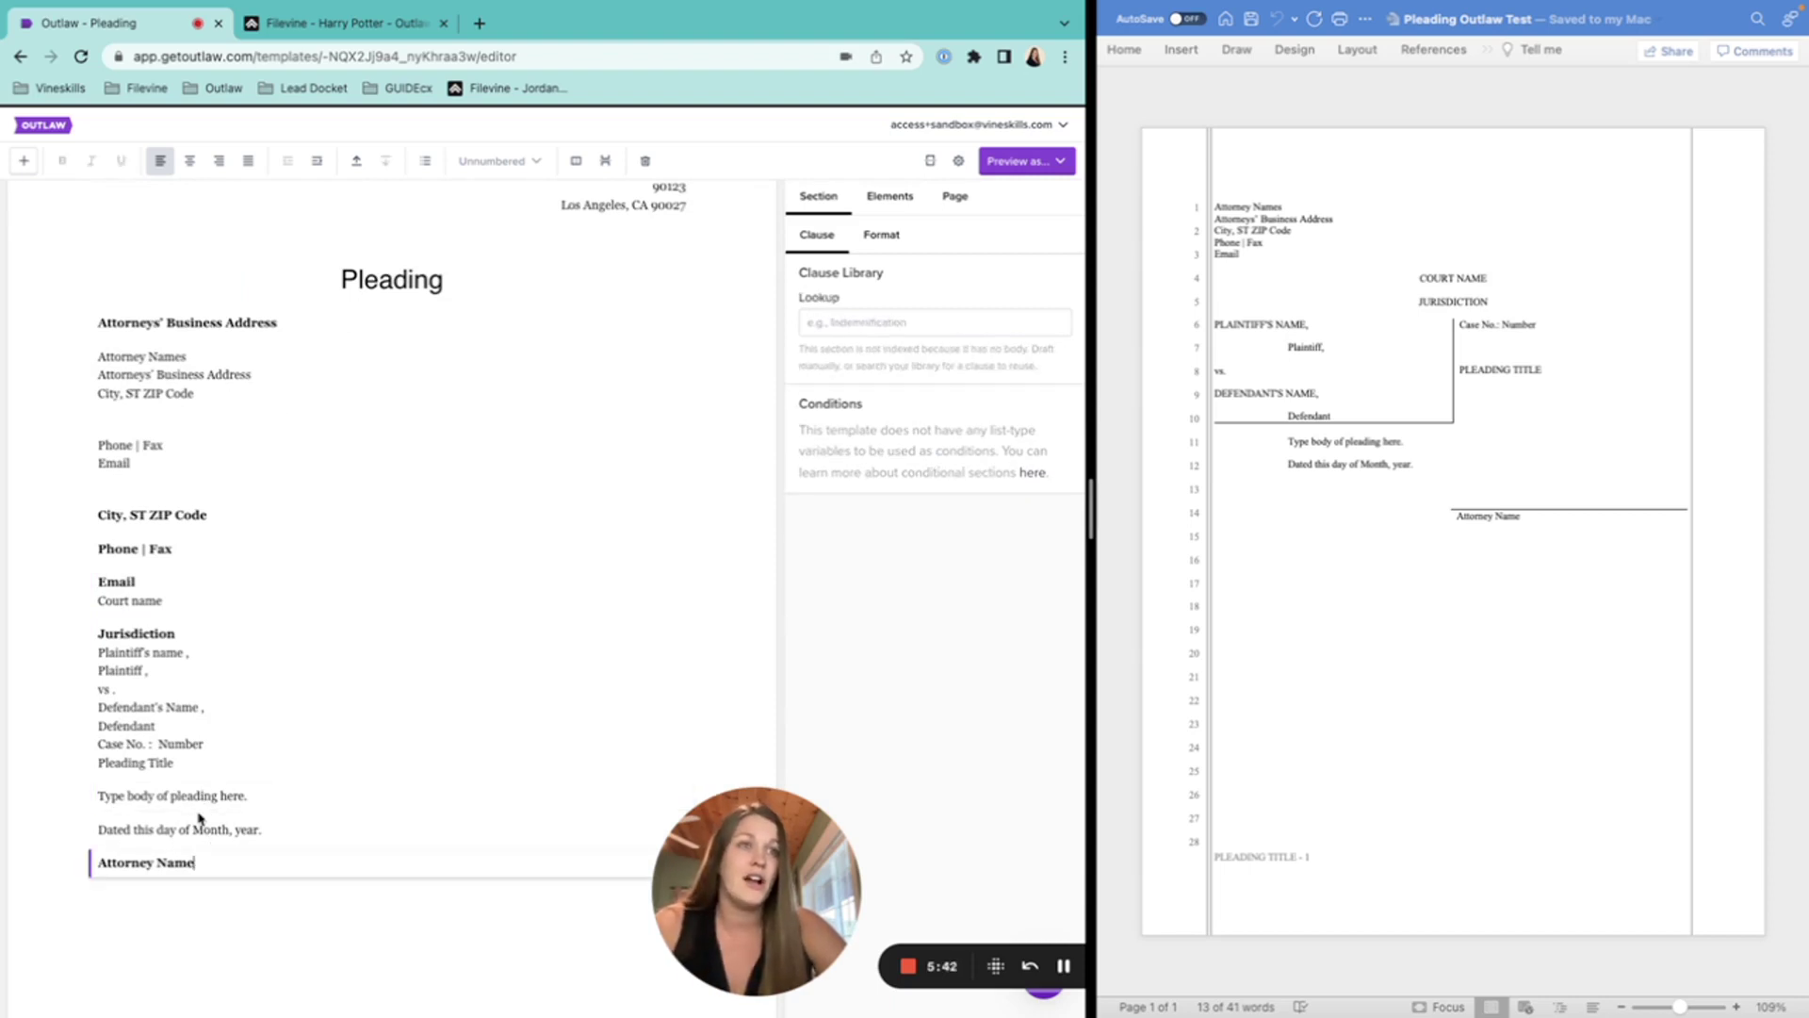
pyautogui.click(646, 160)
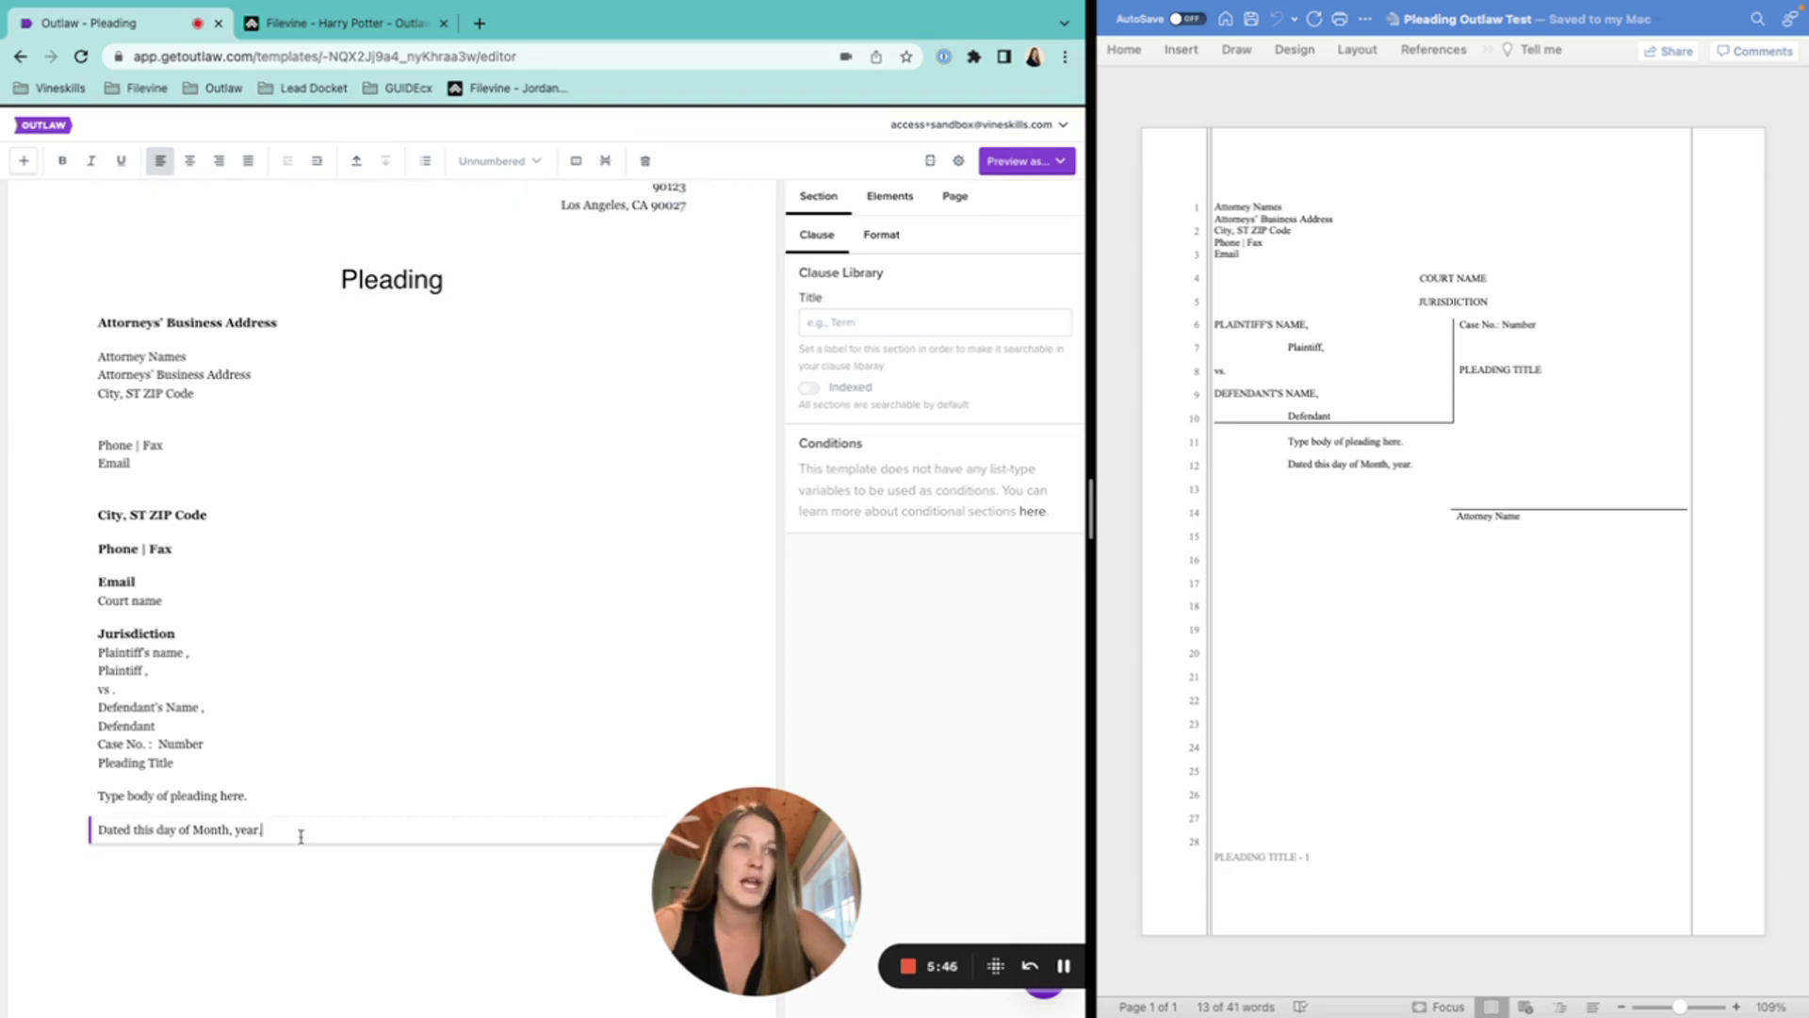
pyautogui.moveTo(300, 833); pyautogui.dragTo(76, 644)
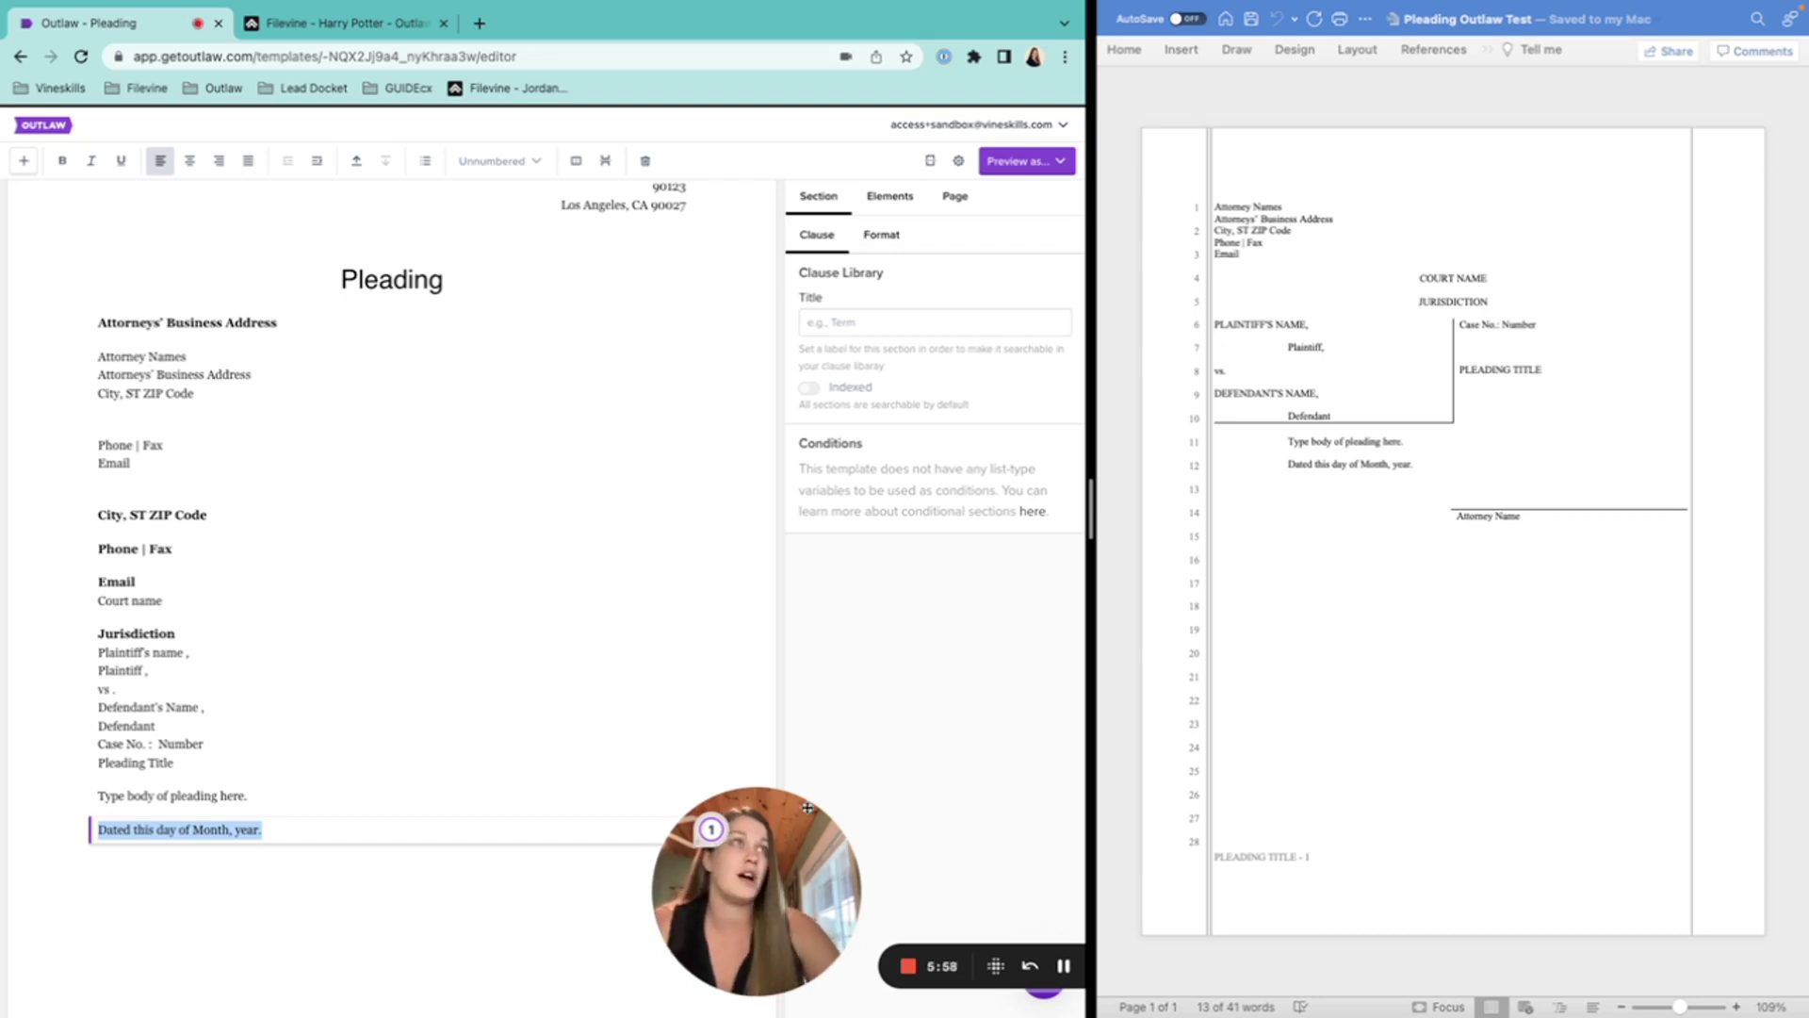
pyautogui.scroll(3, 626, 637)
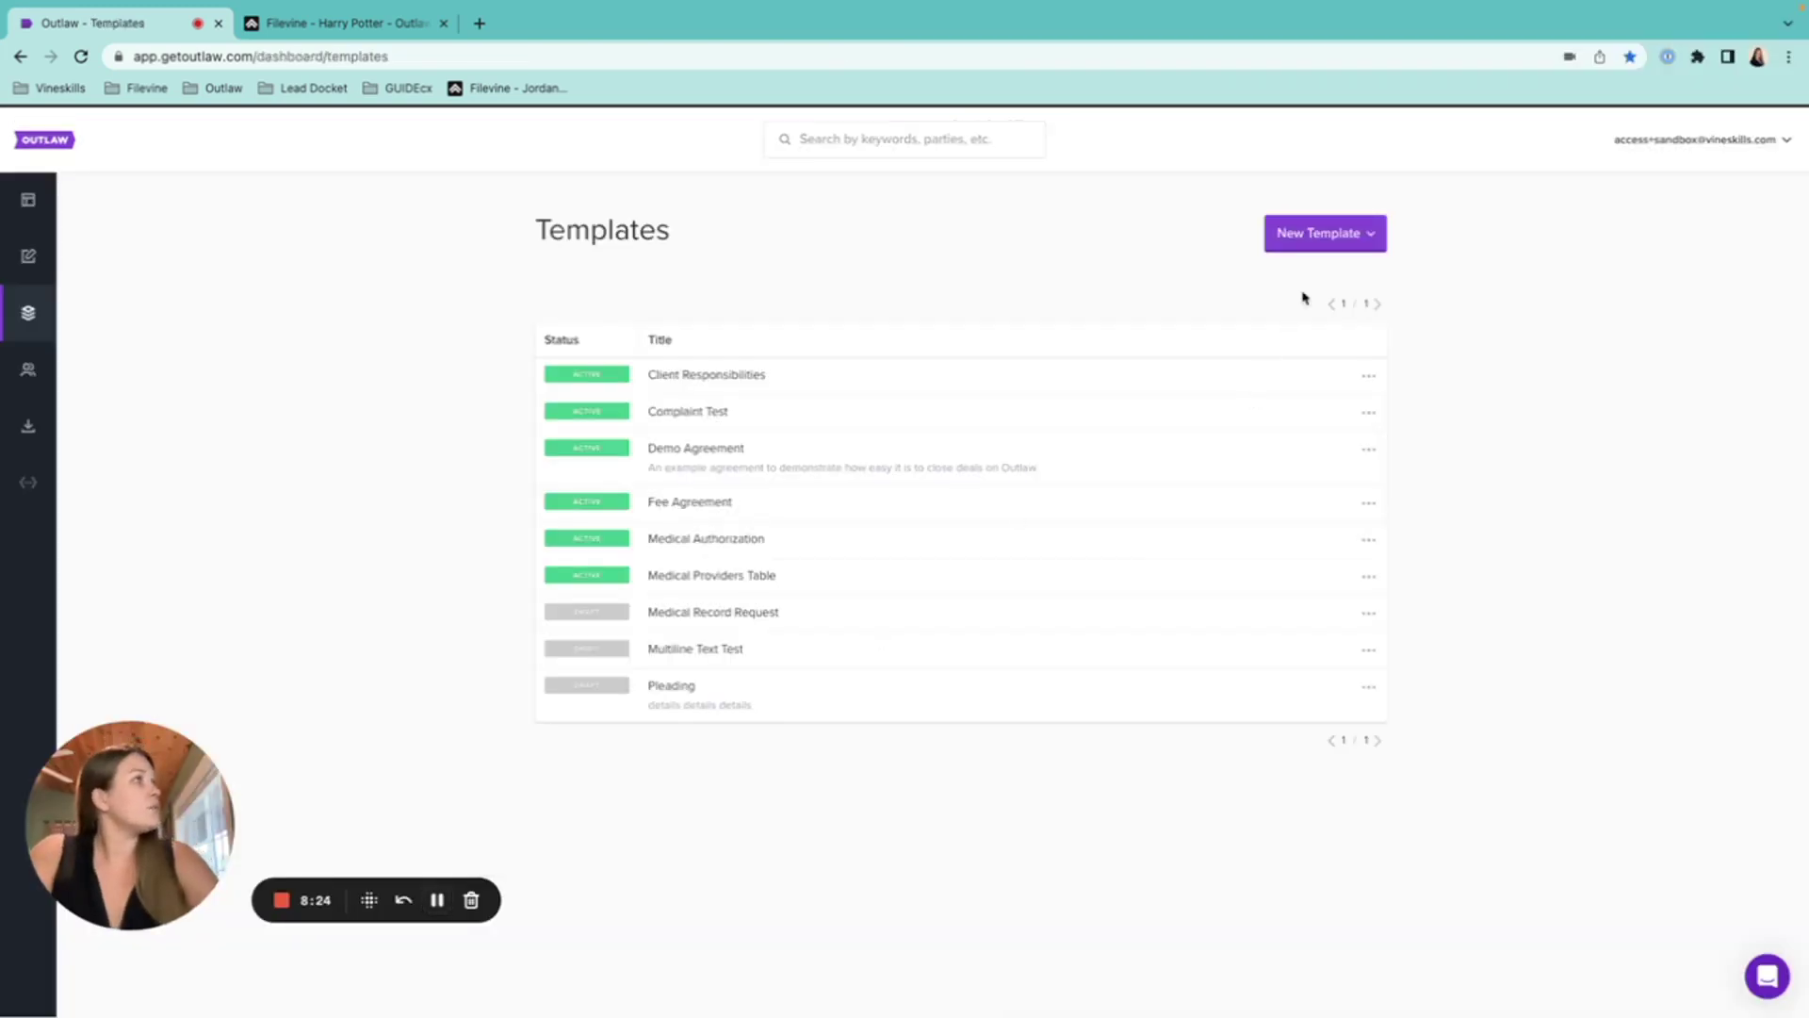
# - Start a new template based on the existing Fee Agreement template and title it Fee Agreement 2.0
pyautogui.click(1327, 241)
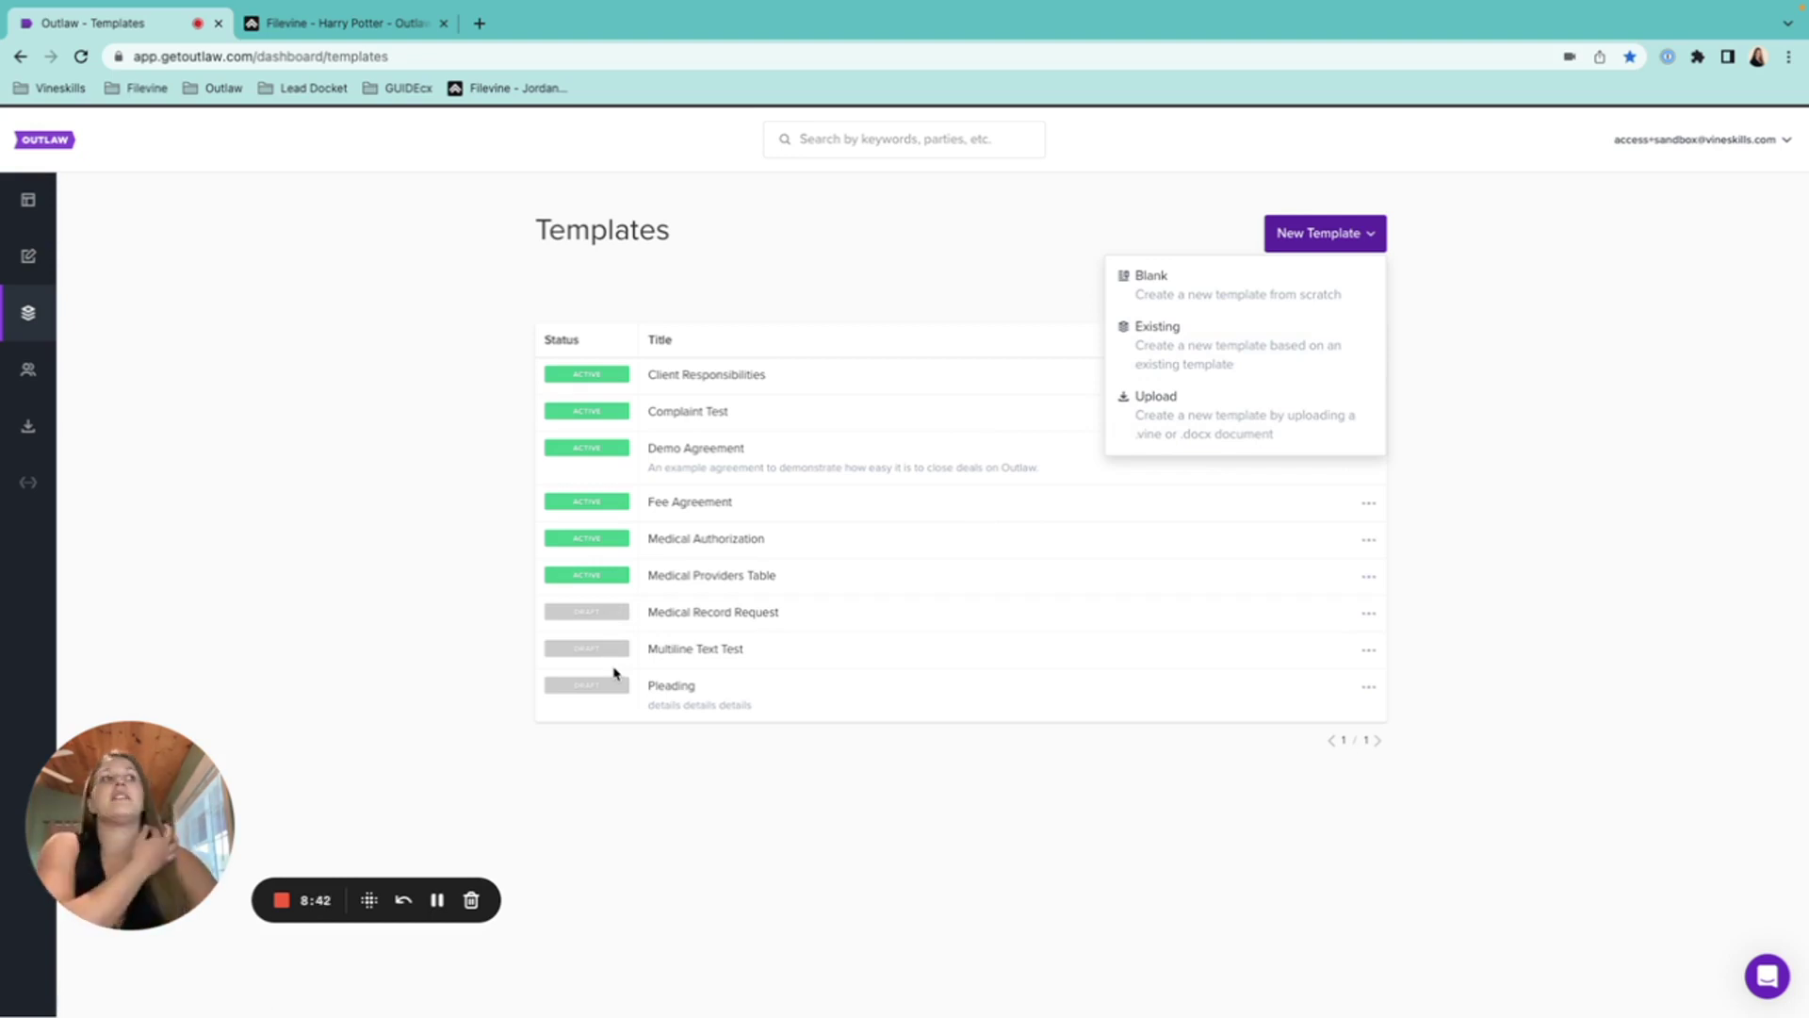
pyautogui.click(1189, 361)
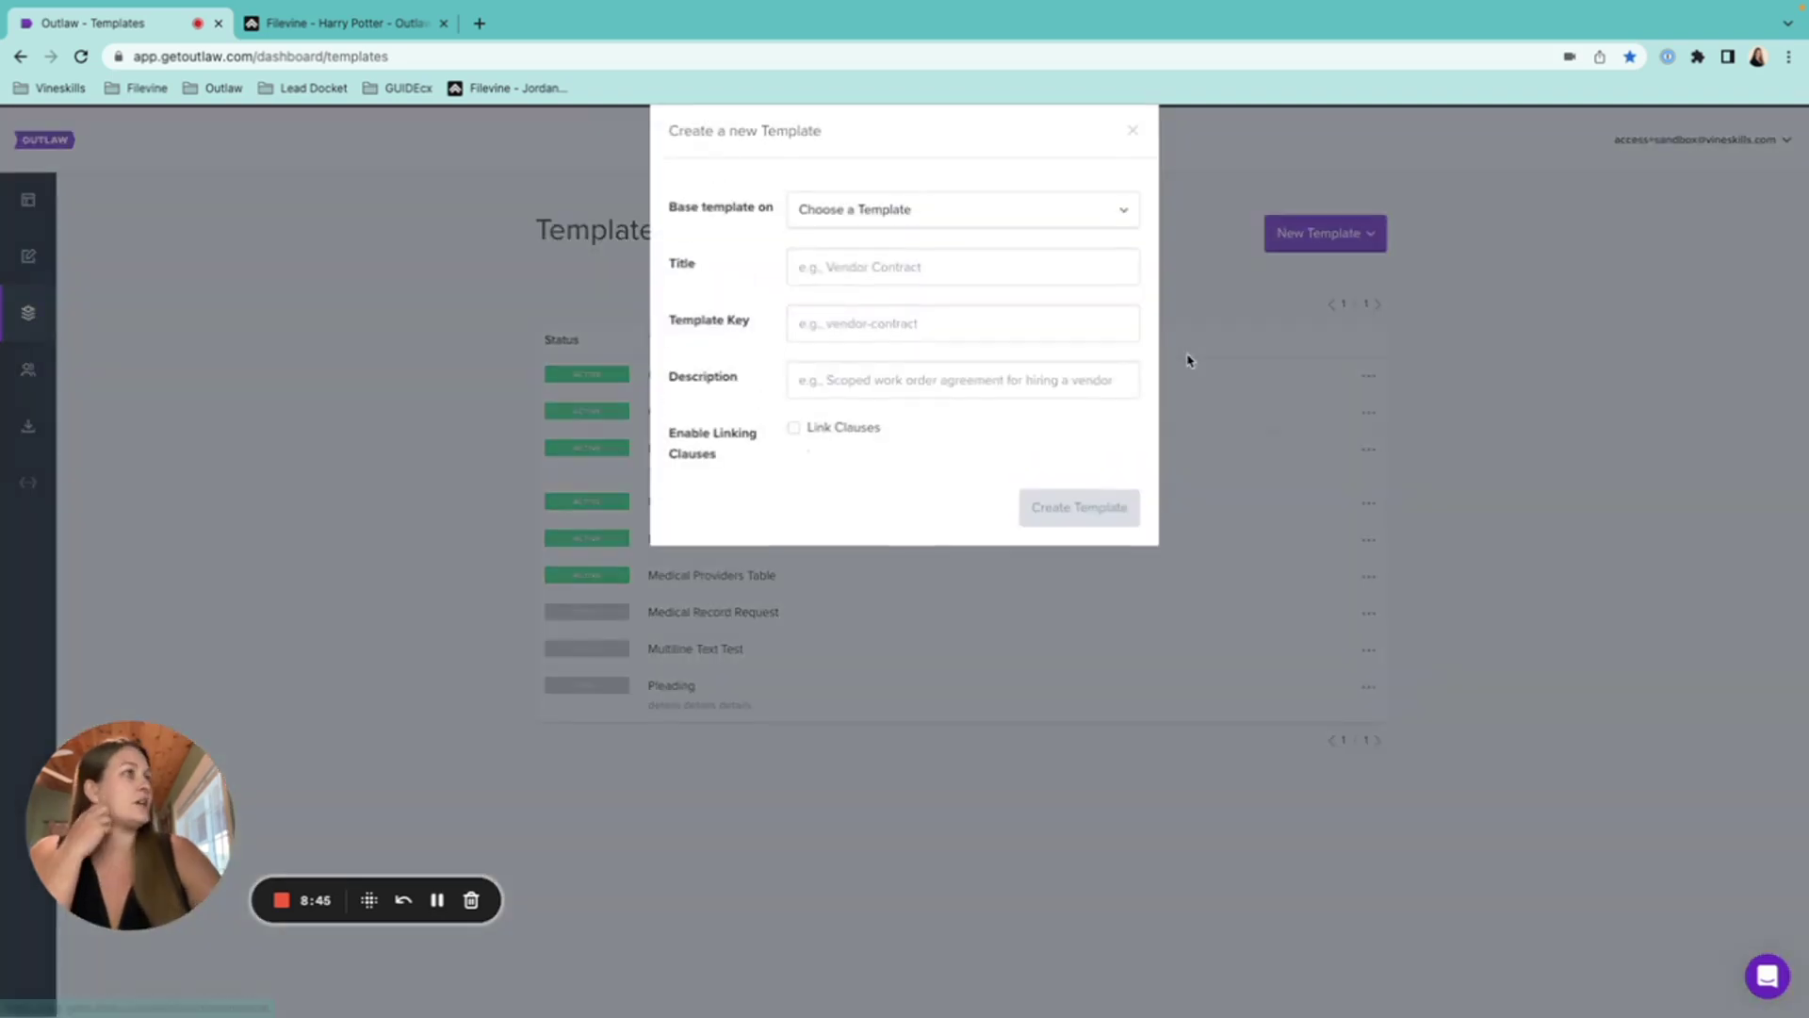
pyautogui.click(1031, 230)
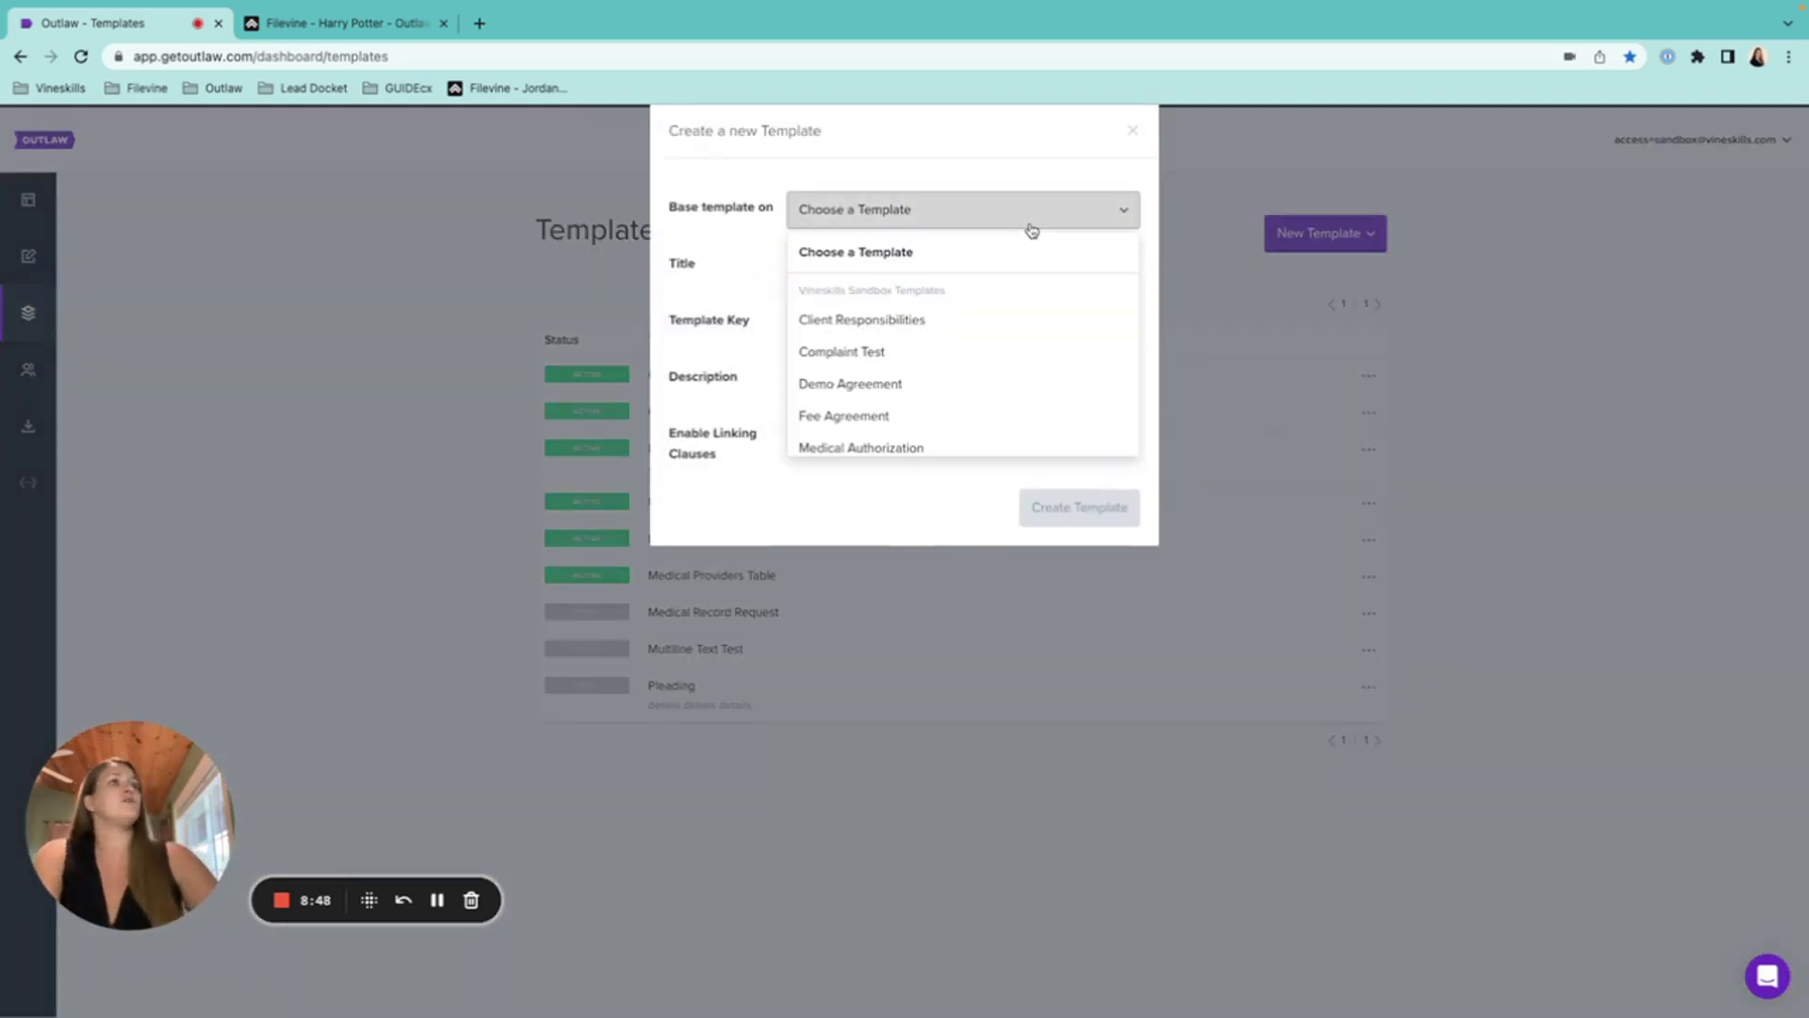
pyautogui.click(950, 421)
pyautogui.click(889, 267)
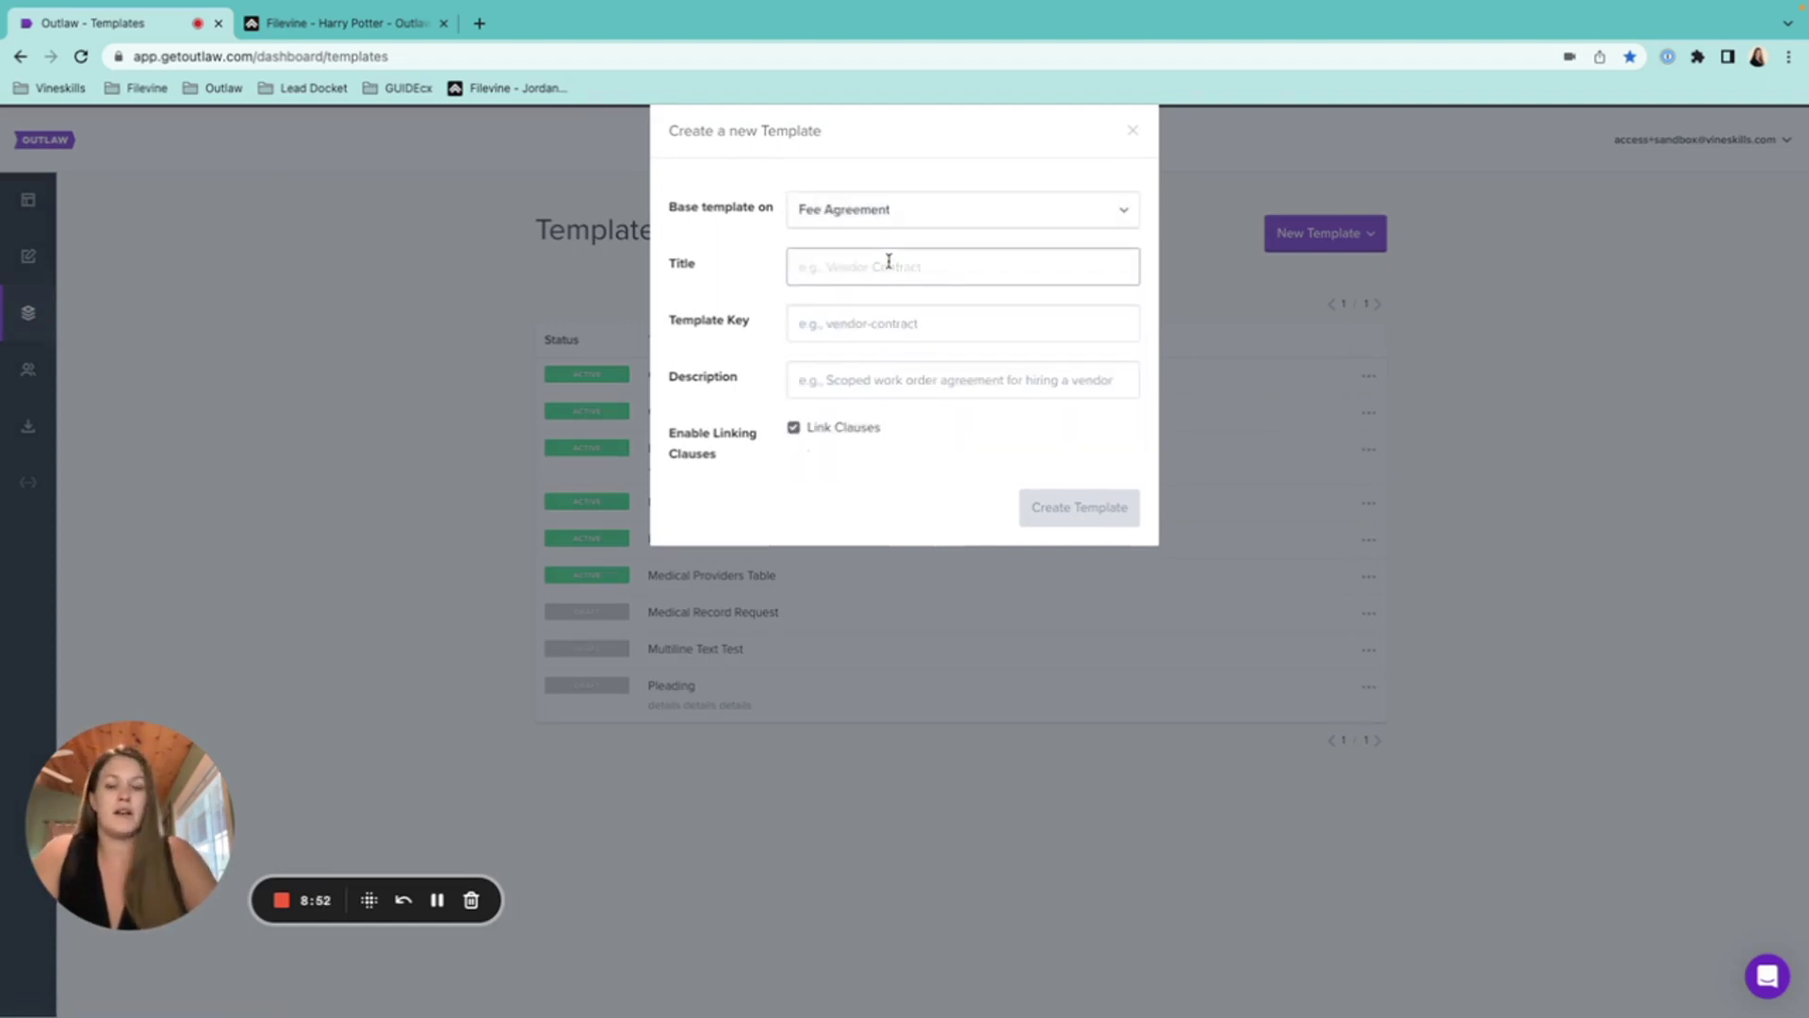
pyautogui.write('Fee Agre')
pyautogui.write('ement 2.0')
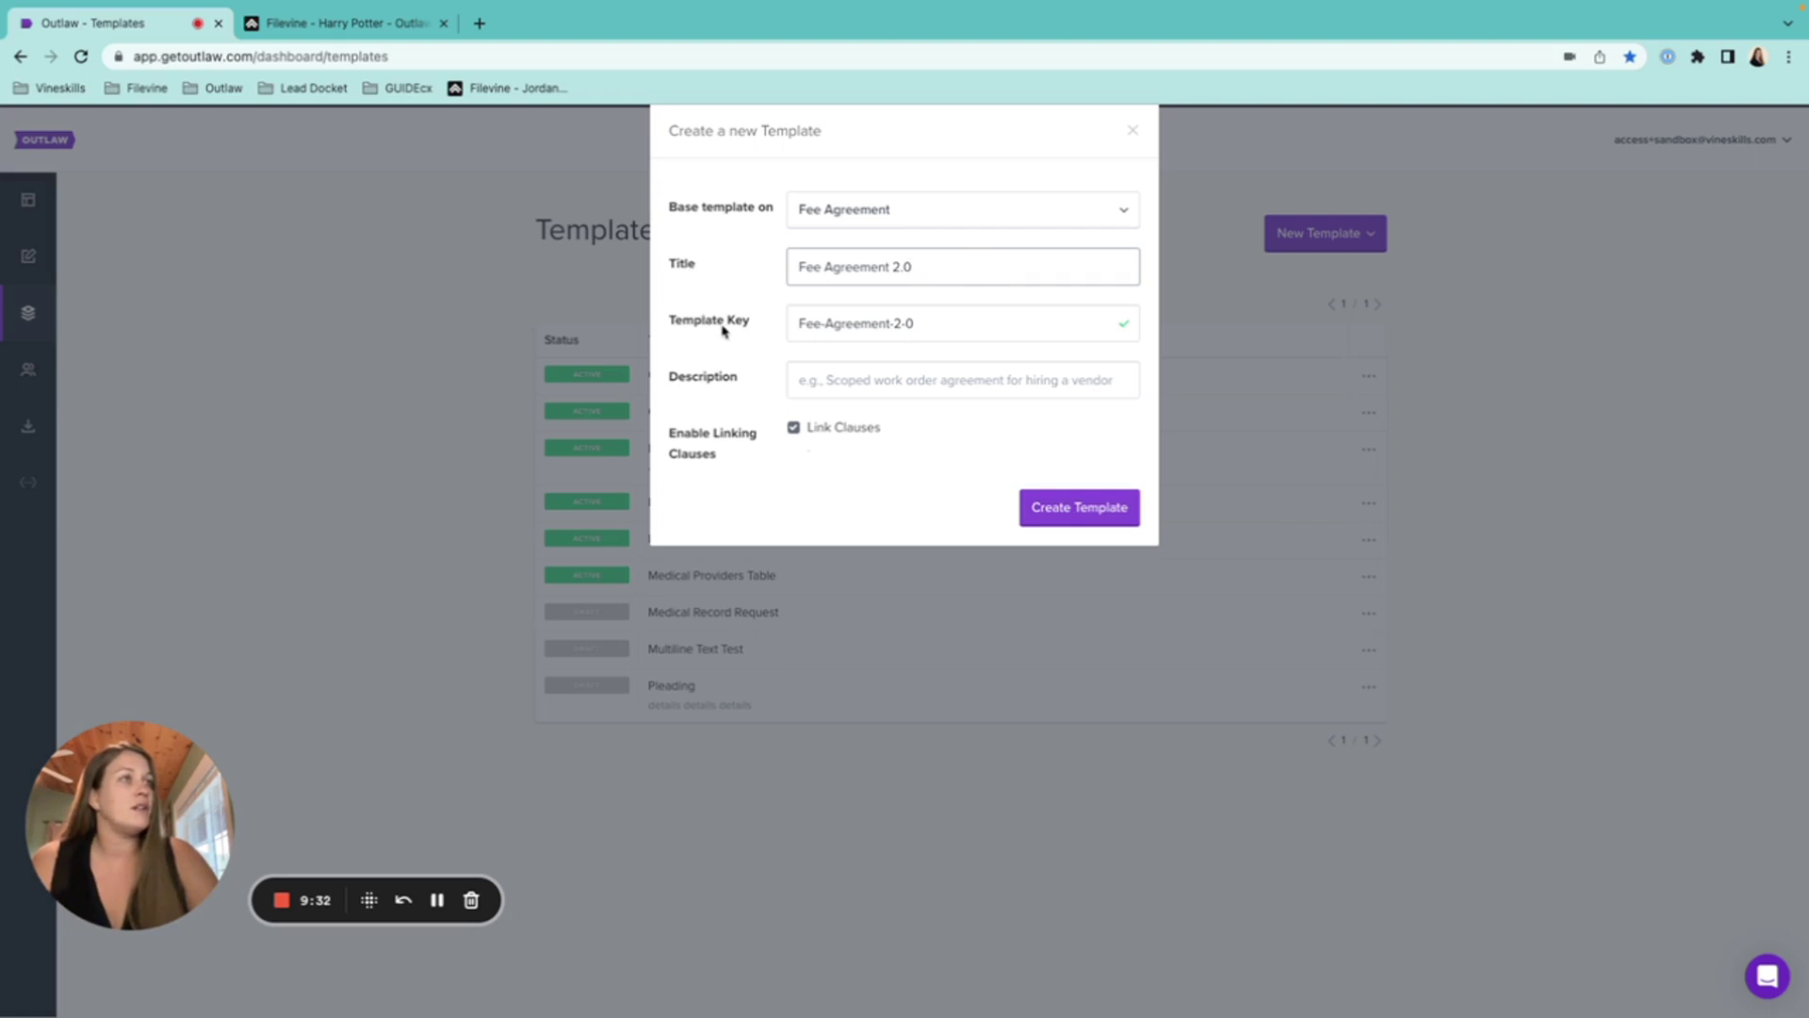
# - Disable Link Clauses for the new template, leave its description empty, and create it
pyautogui.click(832, 382)
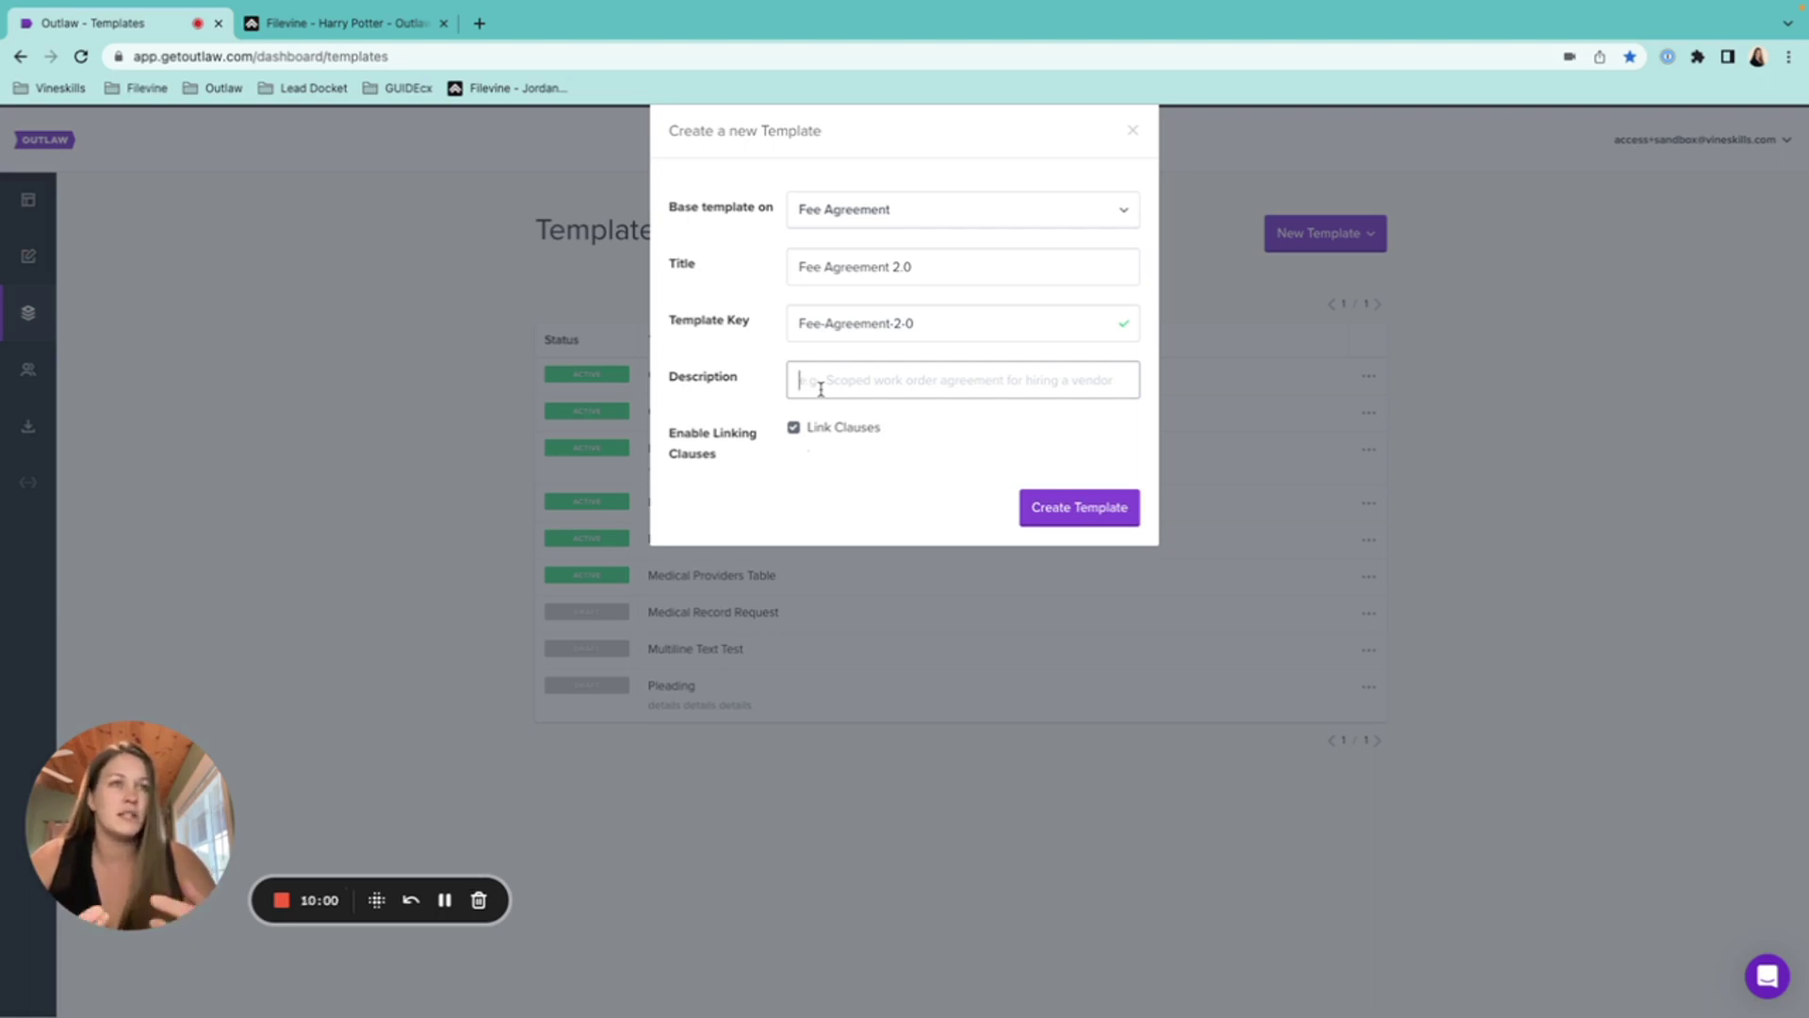
pyautogui.click(794, 428)
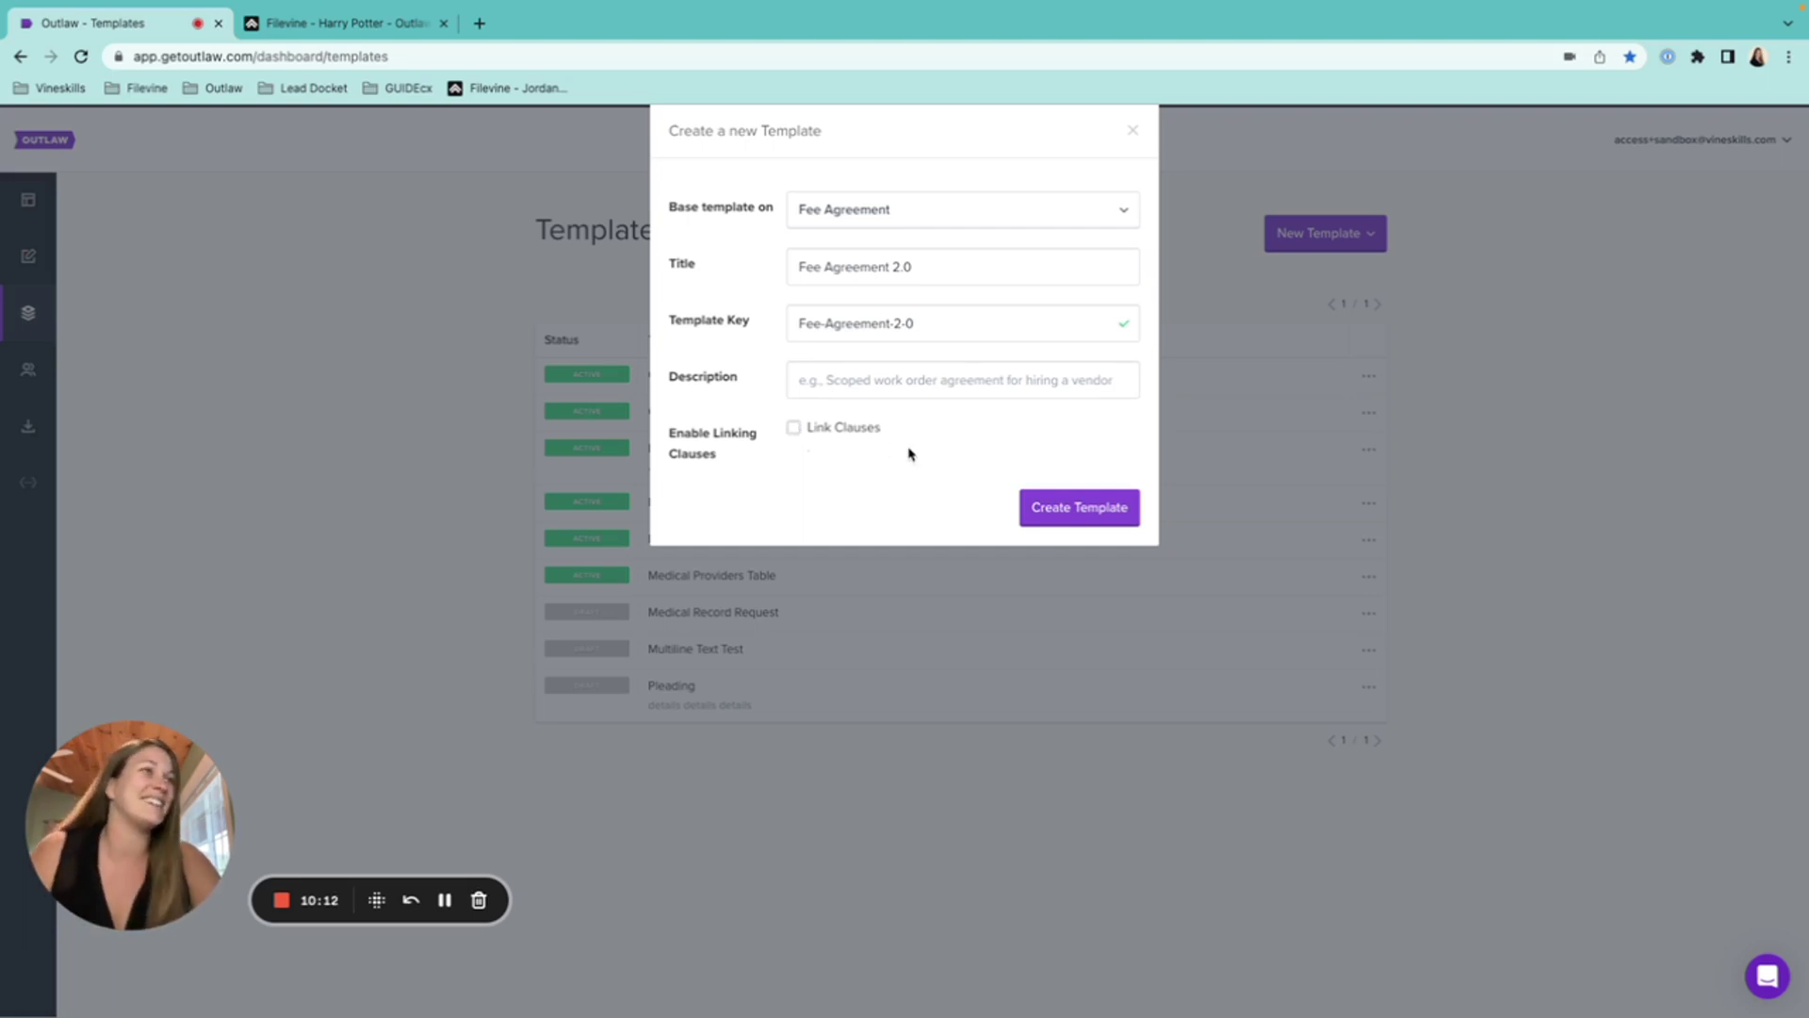
pyautogui.click(1057, 515)
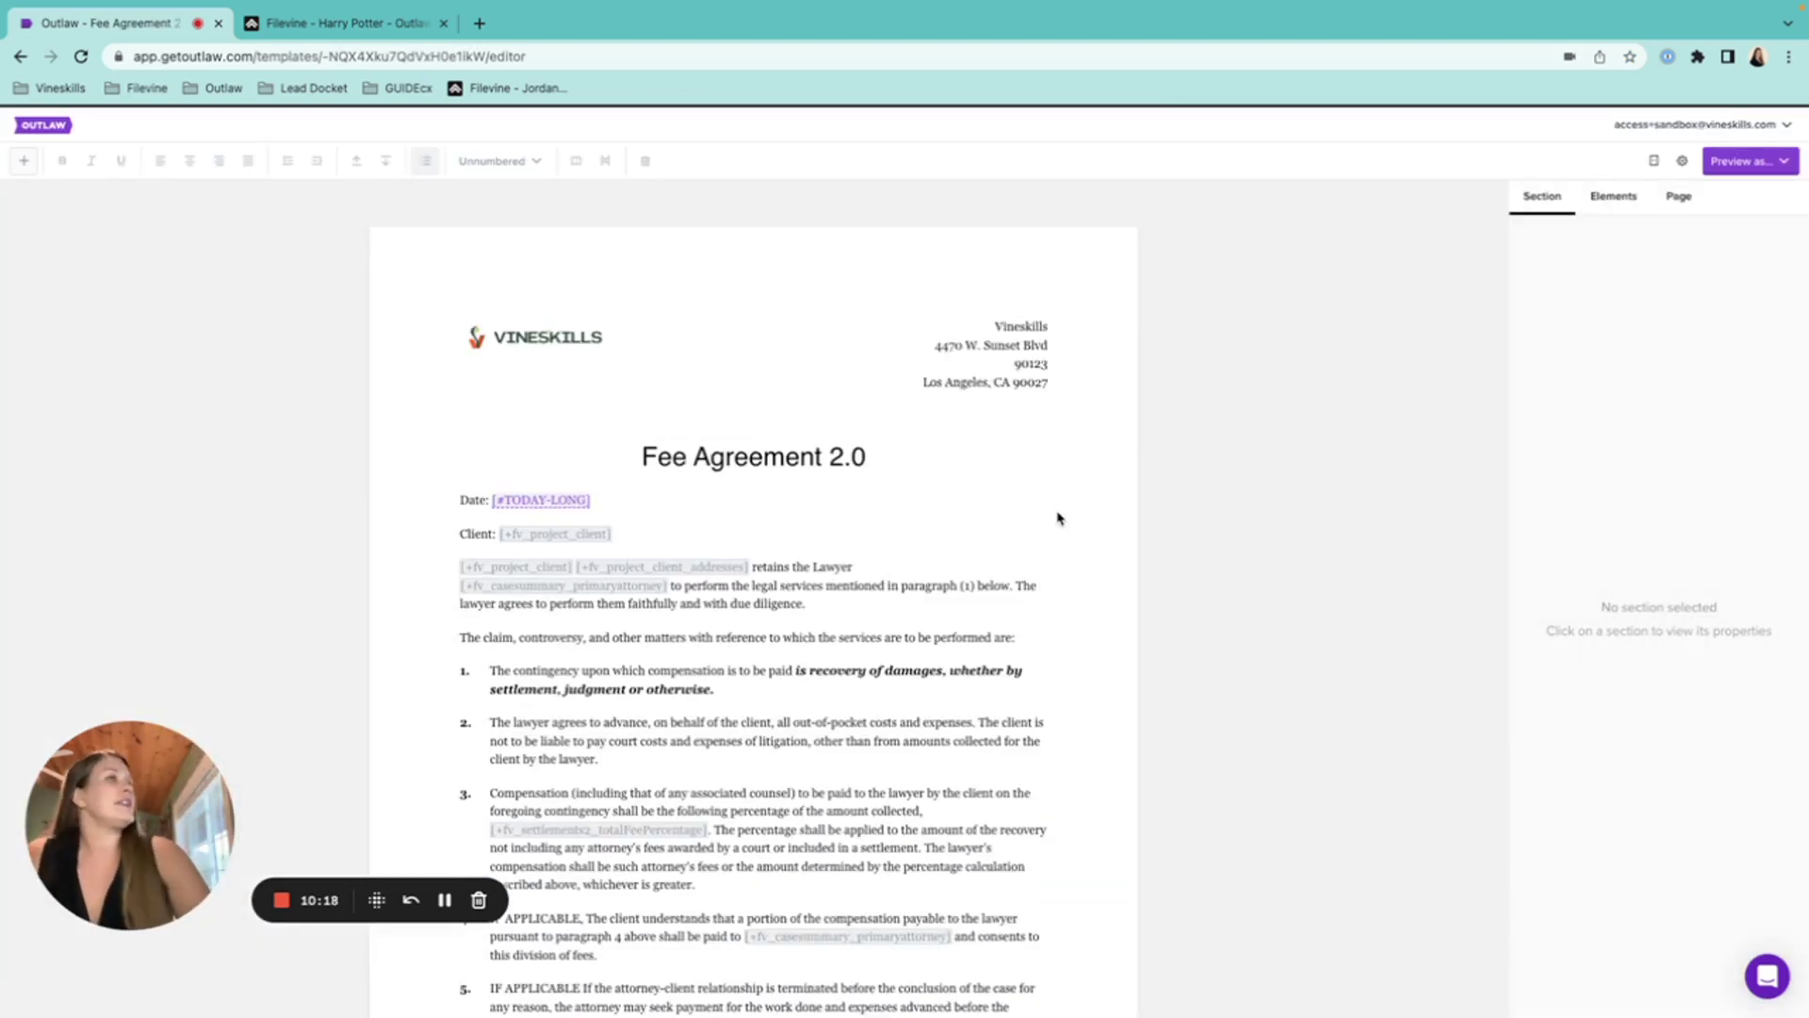
# - Review the copied agreement text and its merge fields for client, client address, primary attorney and total fee percentage
pyautogui.scroll(-2, 818, 521)
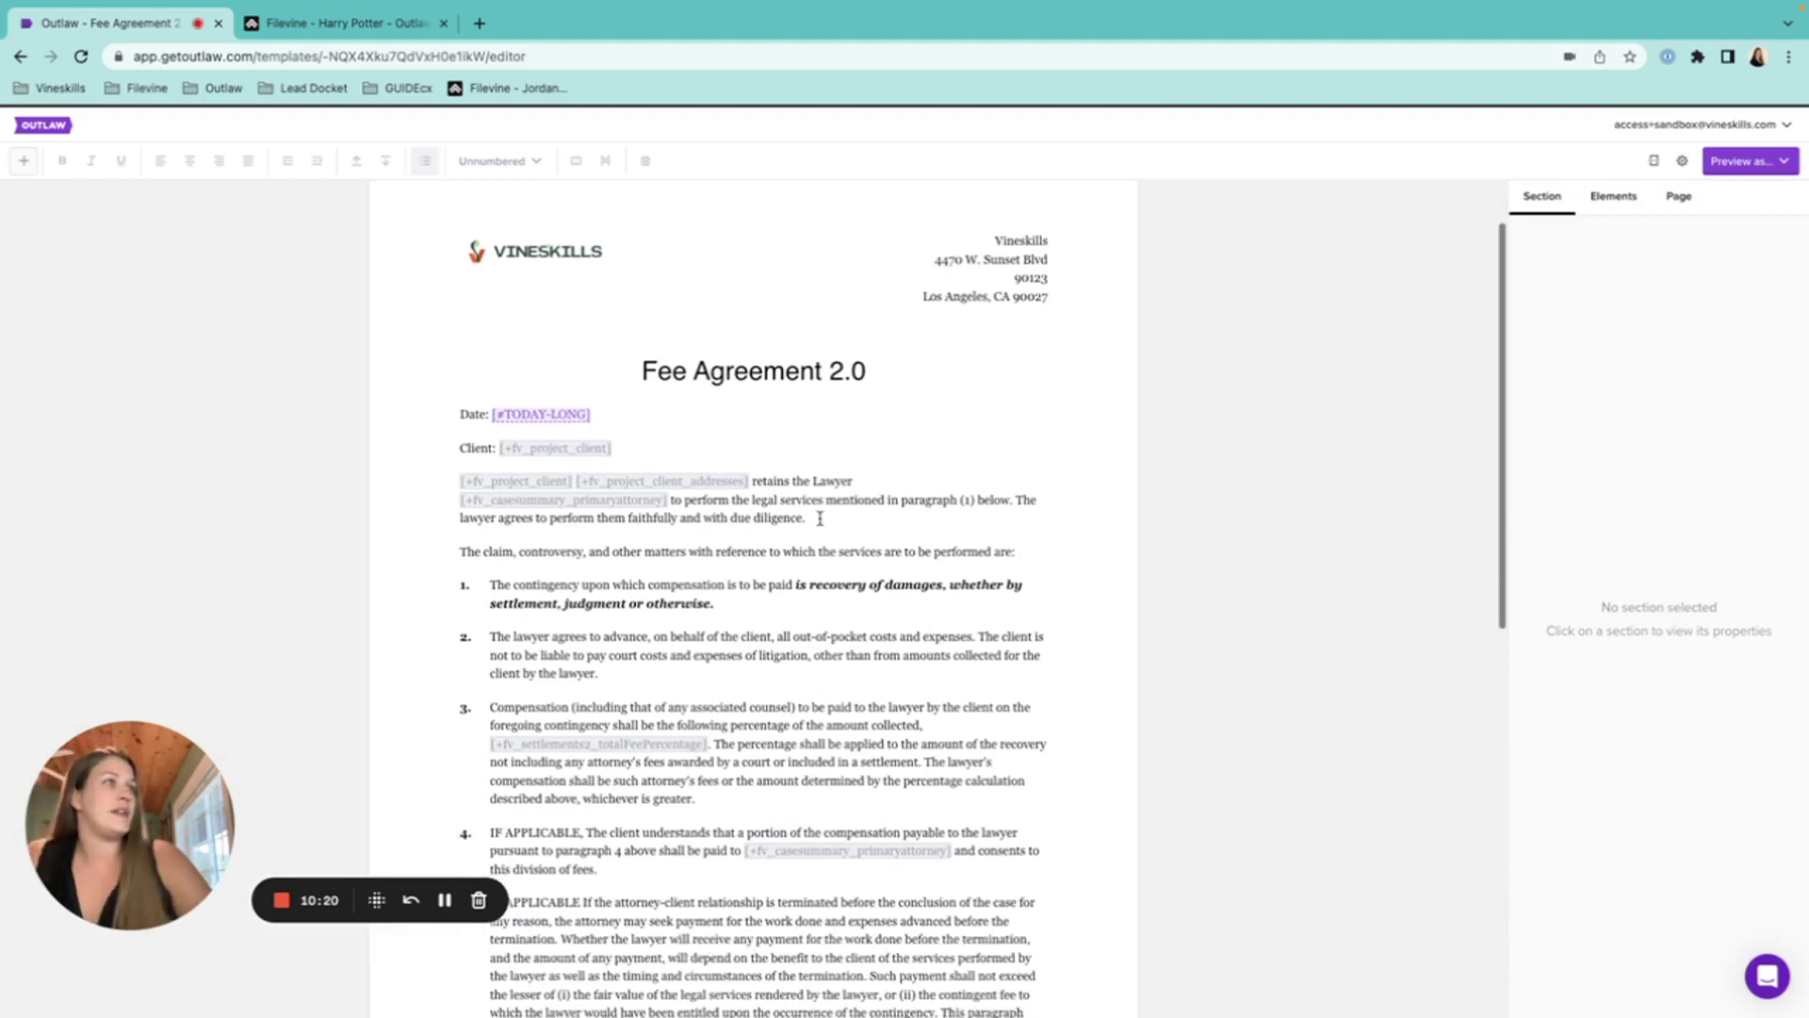
pyautogui.scroll(-7, 820, 518)
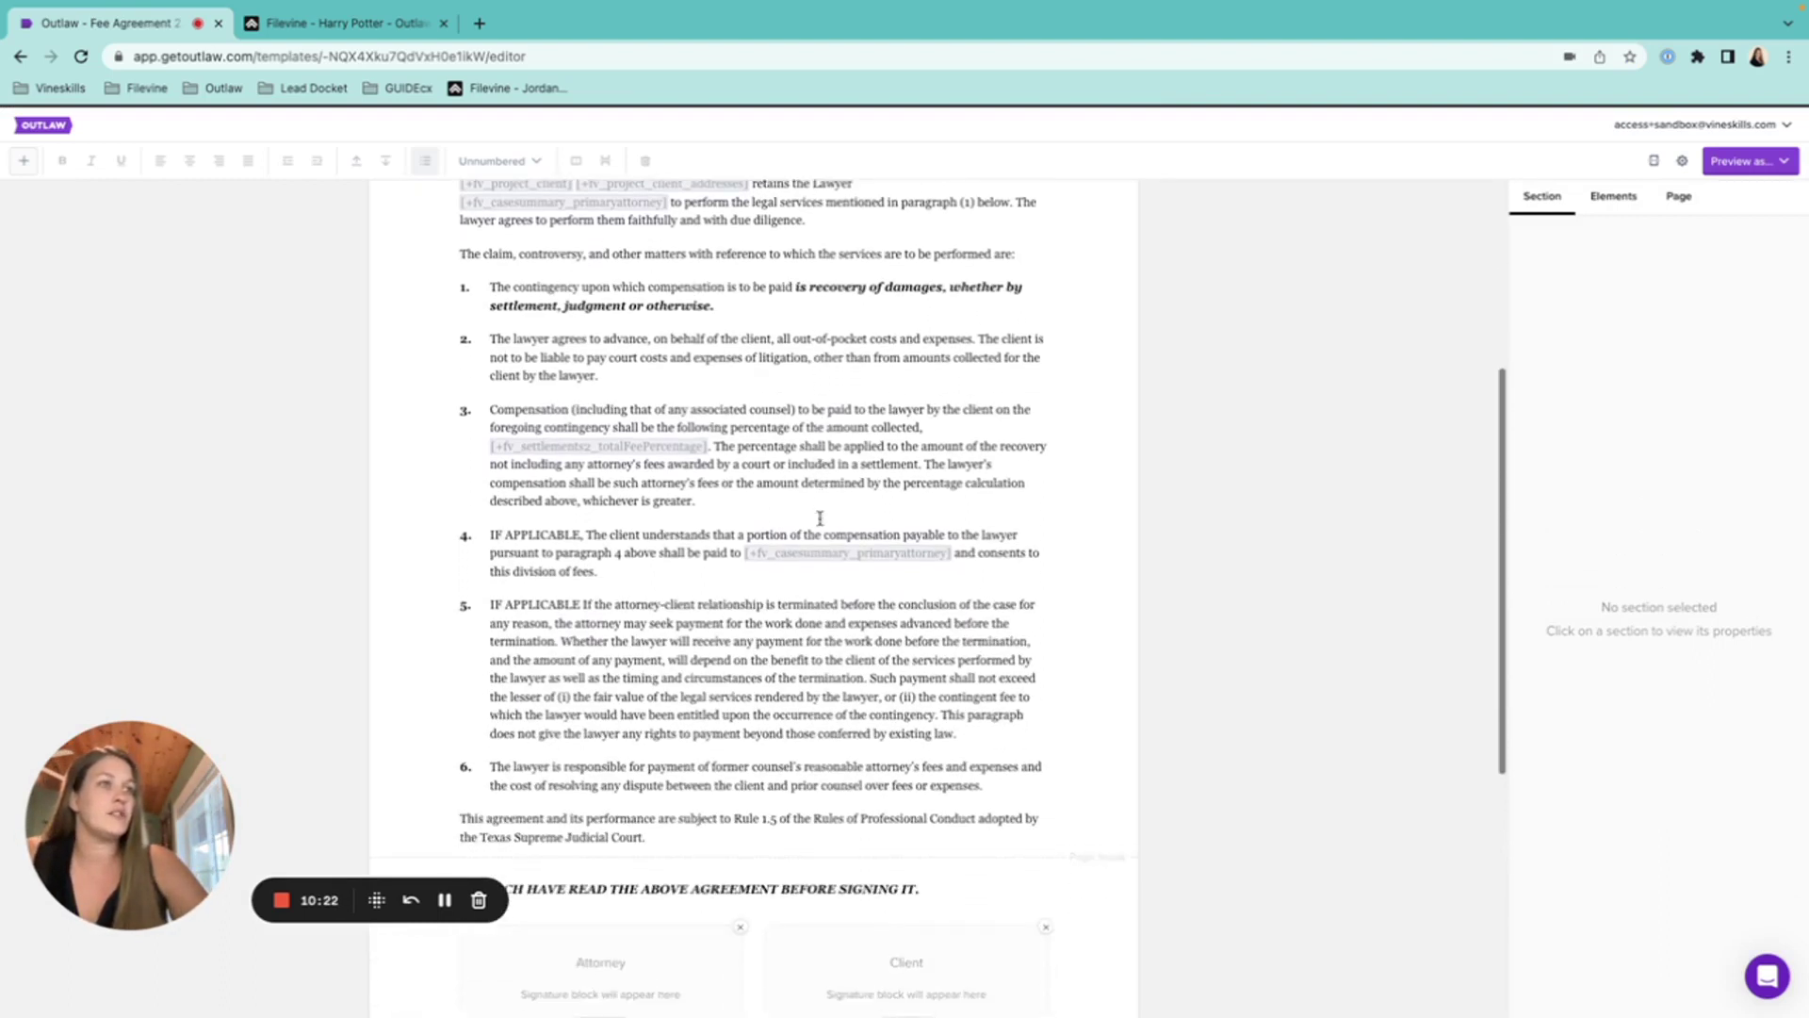
pyautogui.scroll(4, 820, 519)
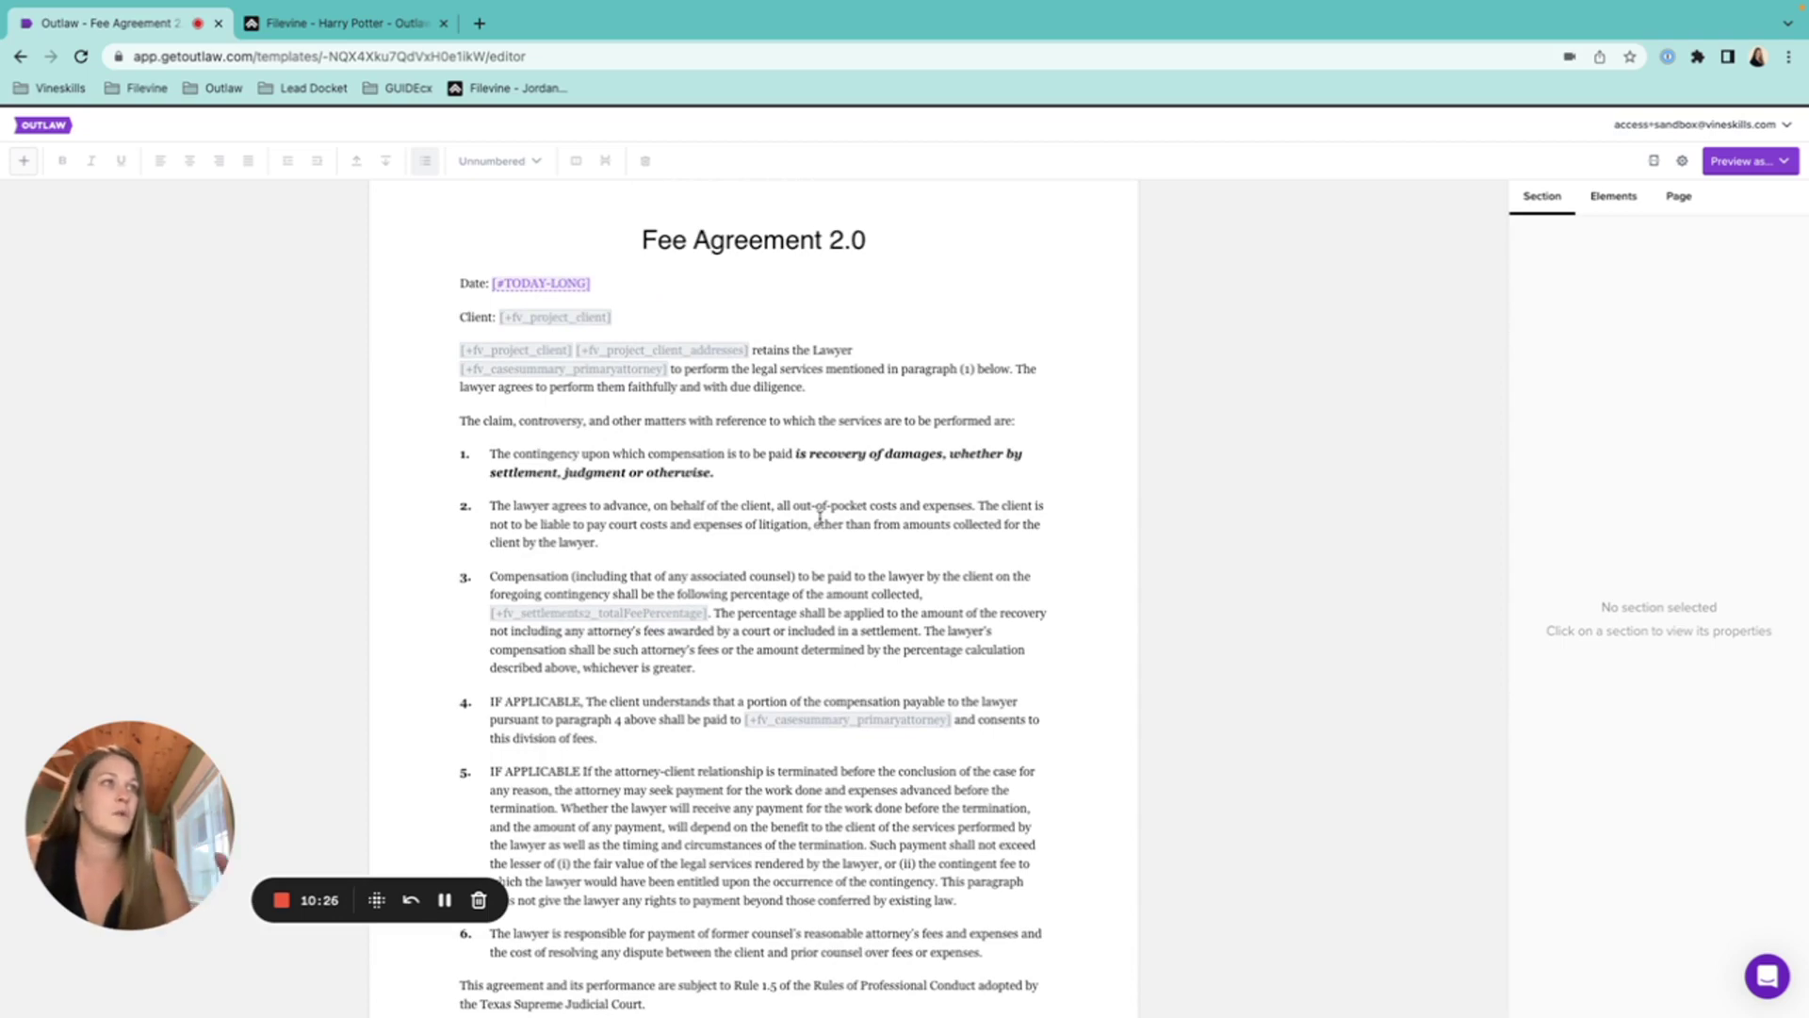
pyautogui.click(608, 319)
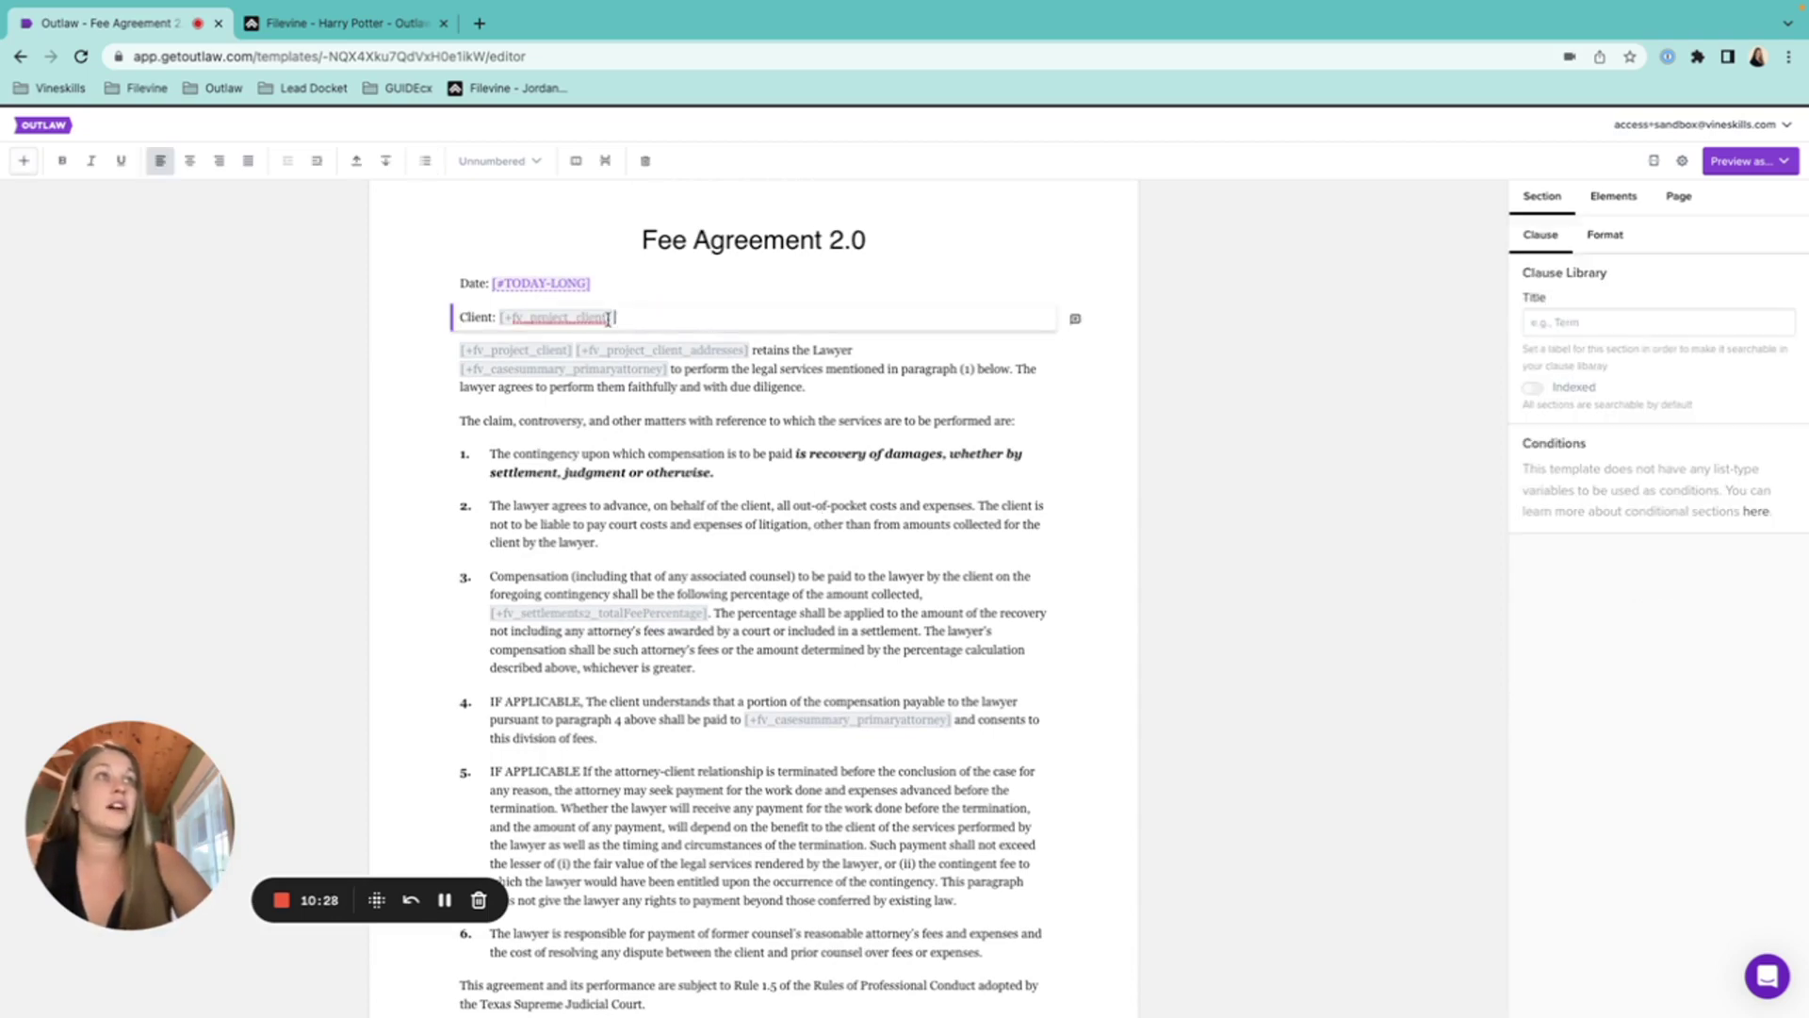
pyautogui.scroll(3, 796, 407)
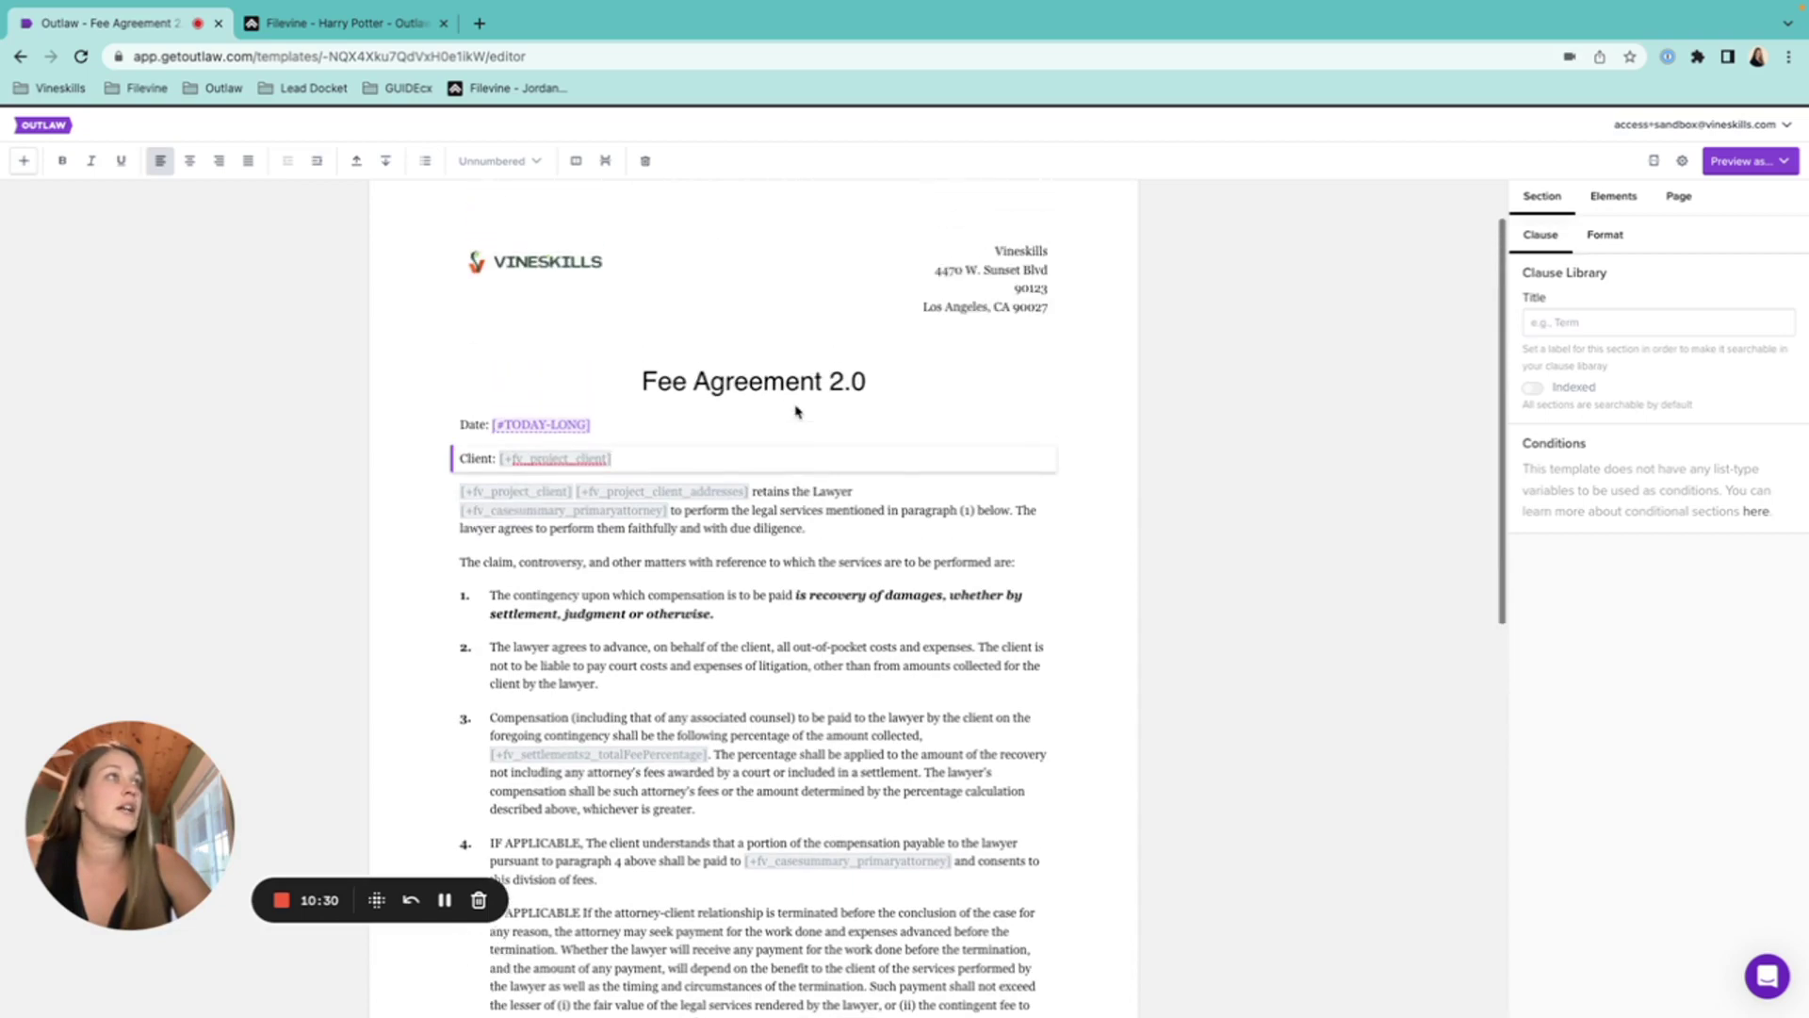
pyautogui.click(694, 528)
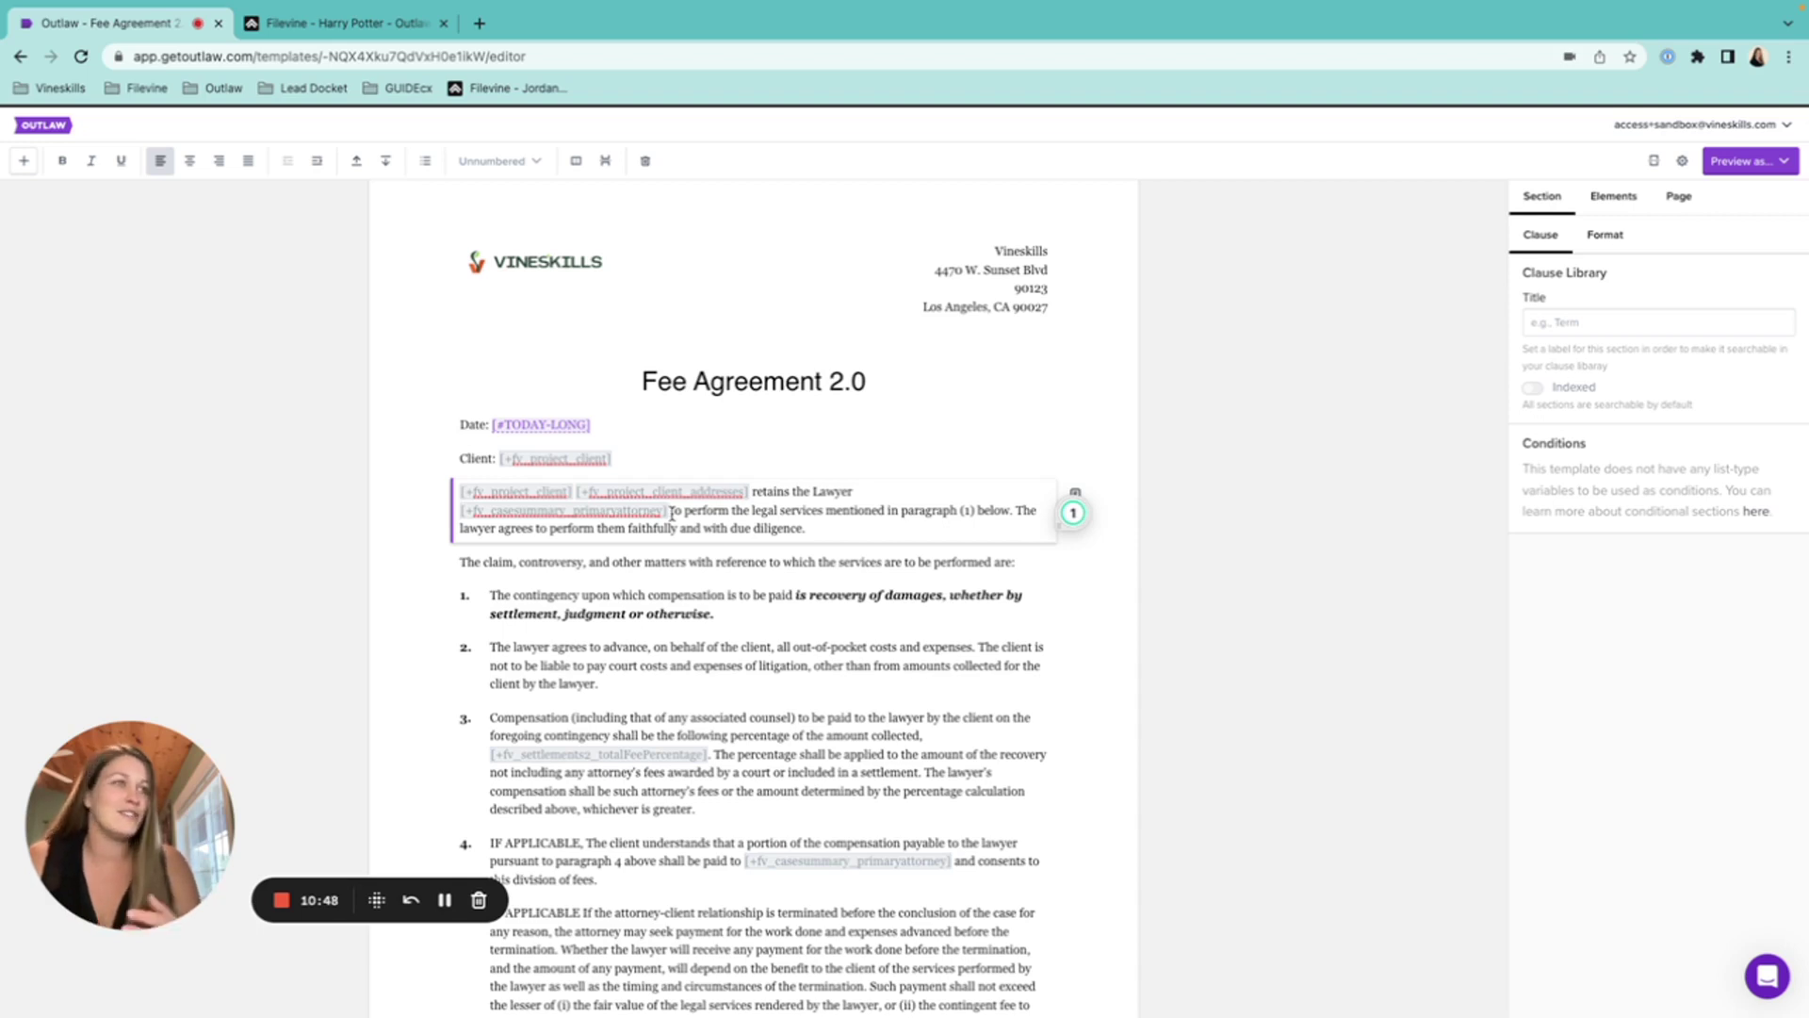
pyautogui.click(714, 751)
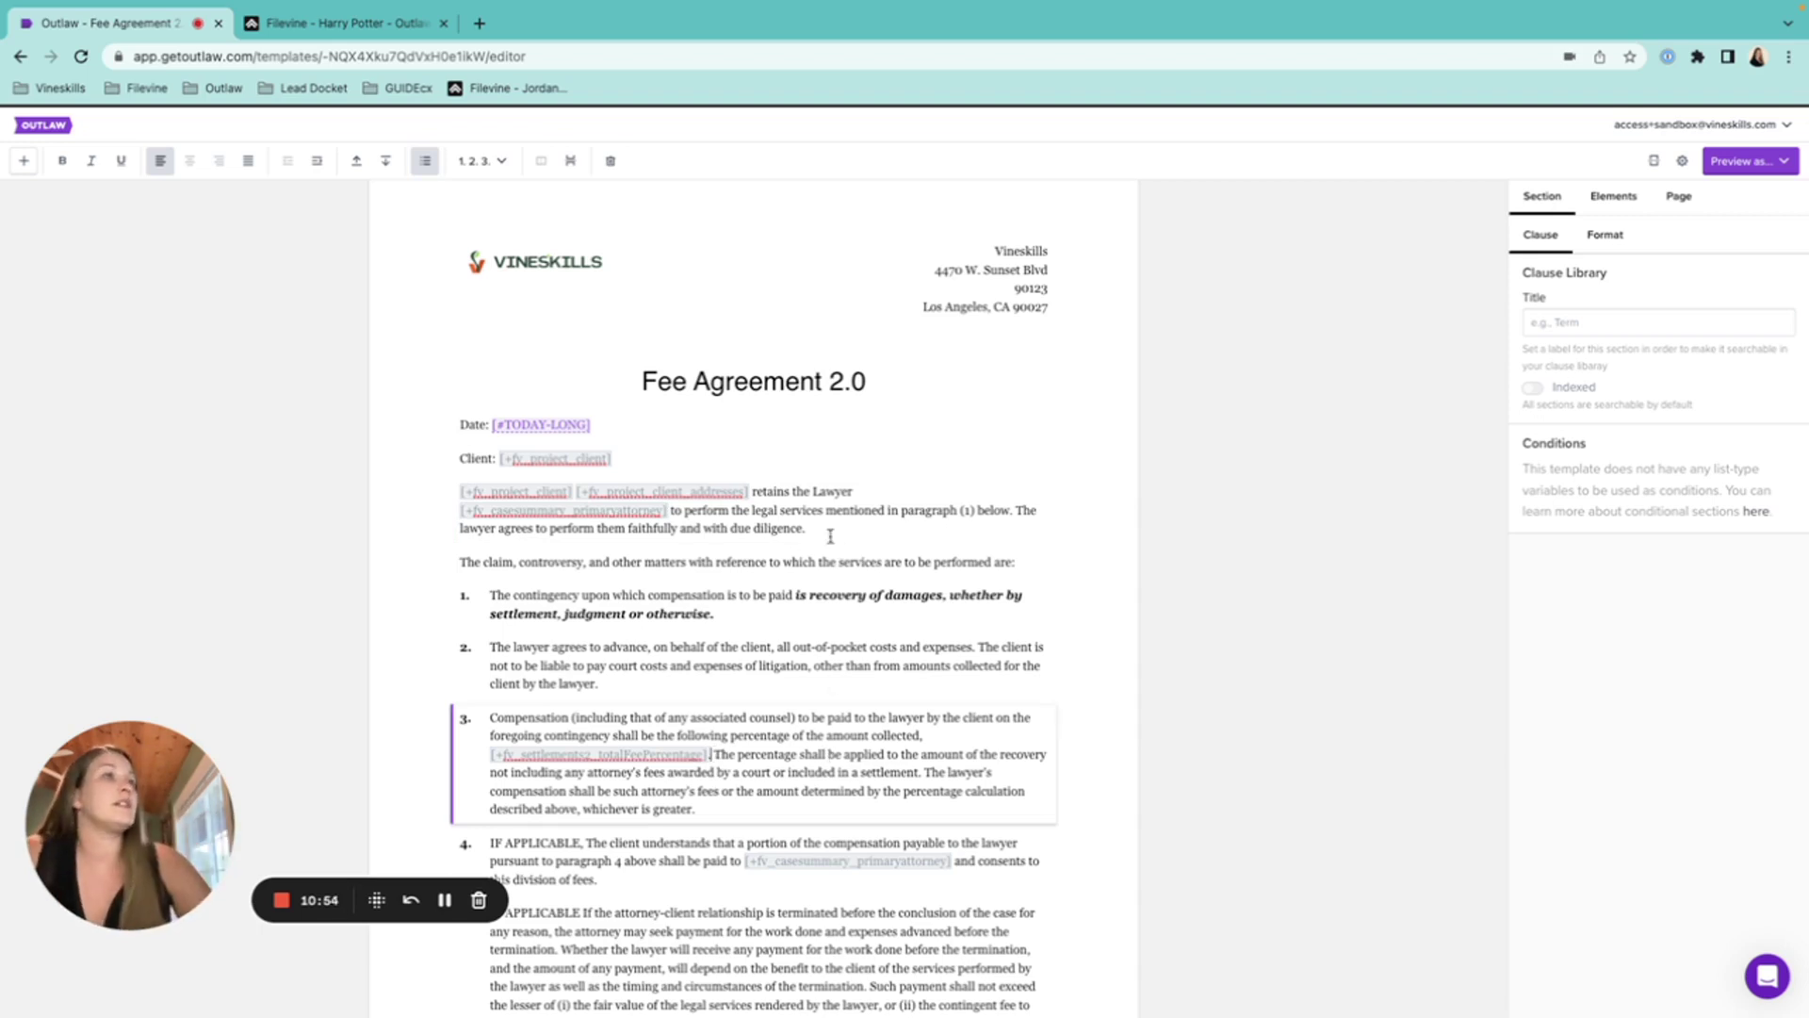
# - Delete the section introducing the claim, controversy and other matters above the numbered clauses
pyautogui.moveTo(1006, 559); pyautogui.dragTo(443, 554)
pyautogui.press('BackSpace')
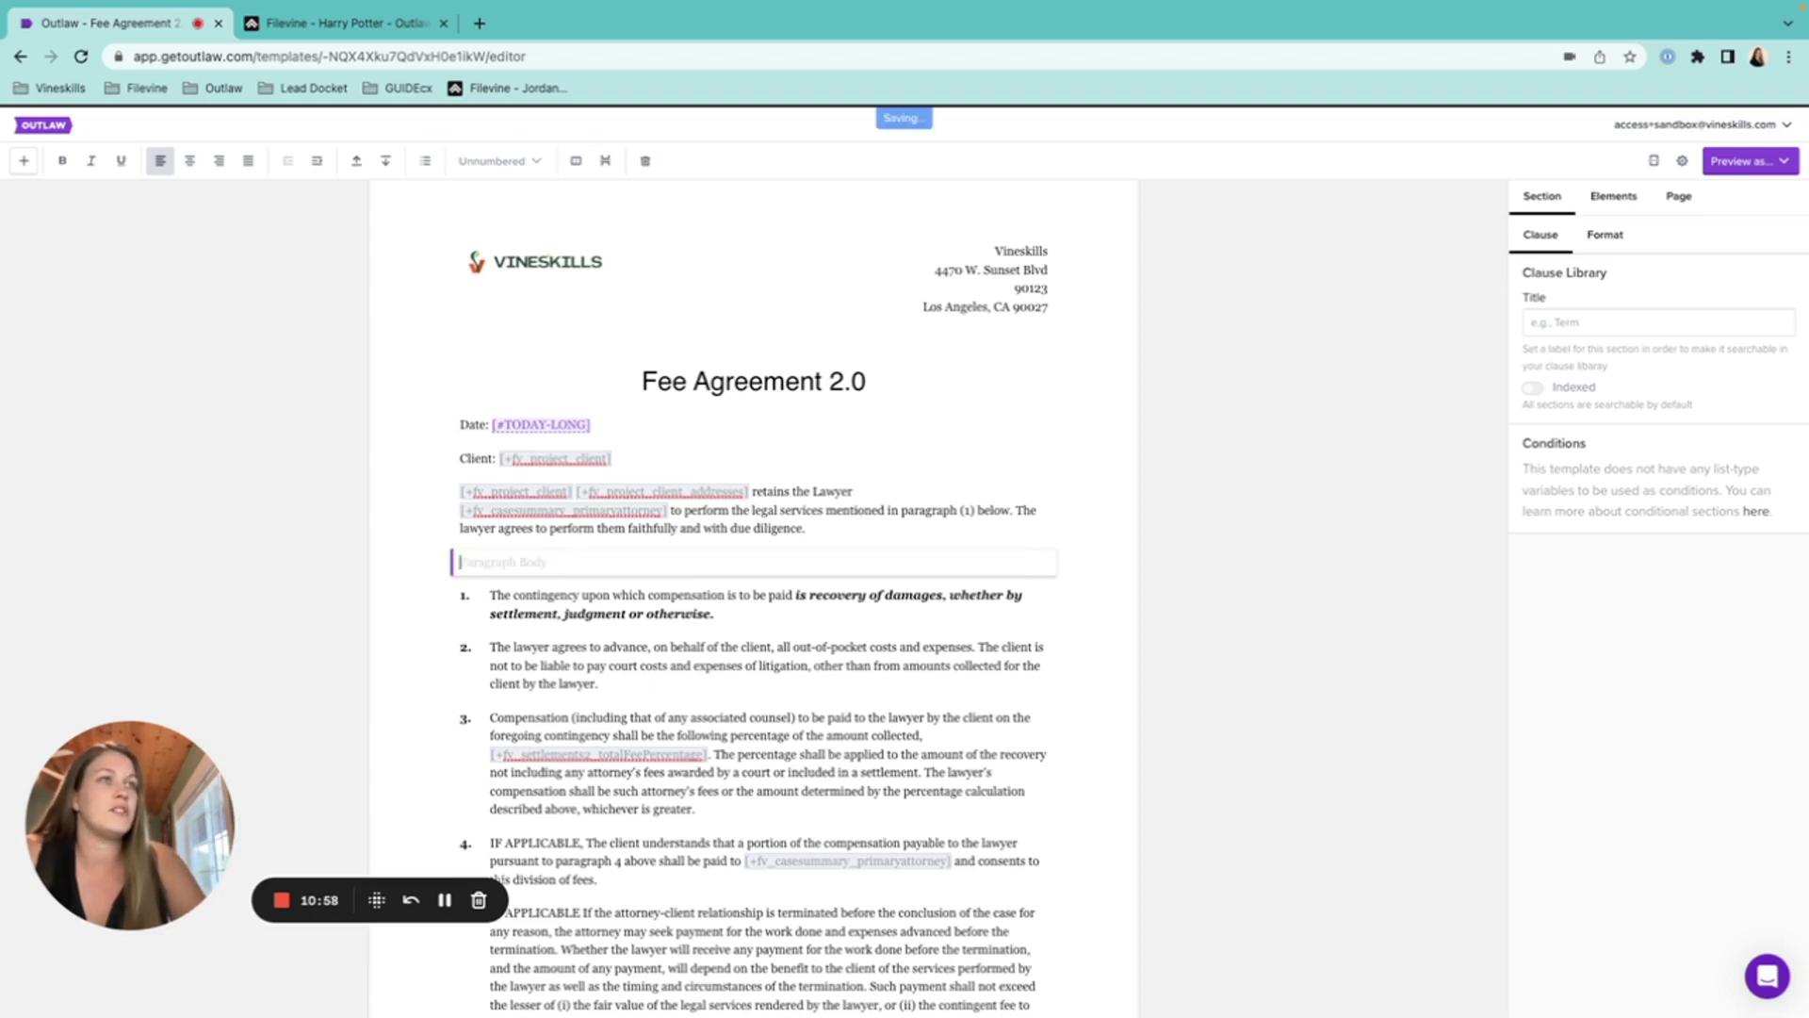
pyautogui.click(645, 161)
pyautogui.click(651, 193)
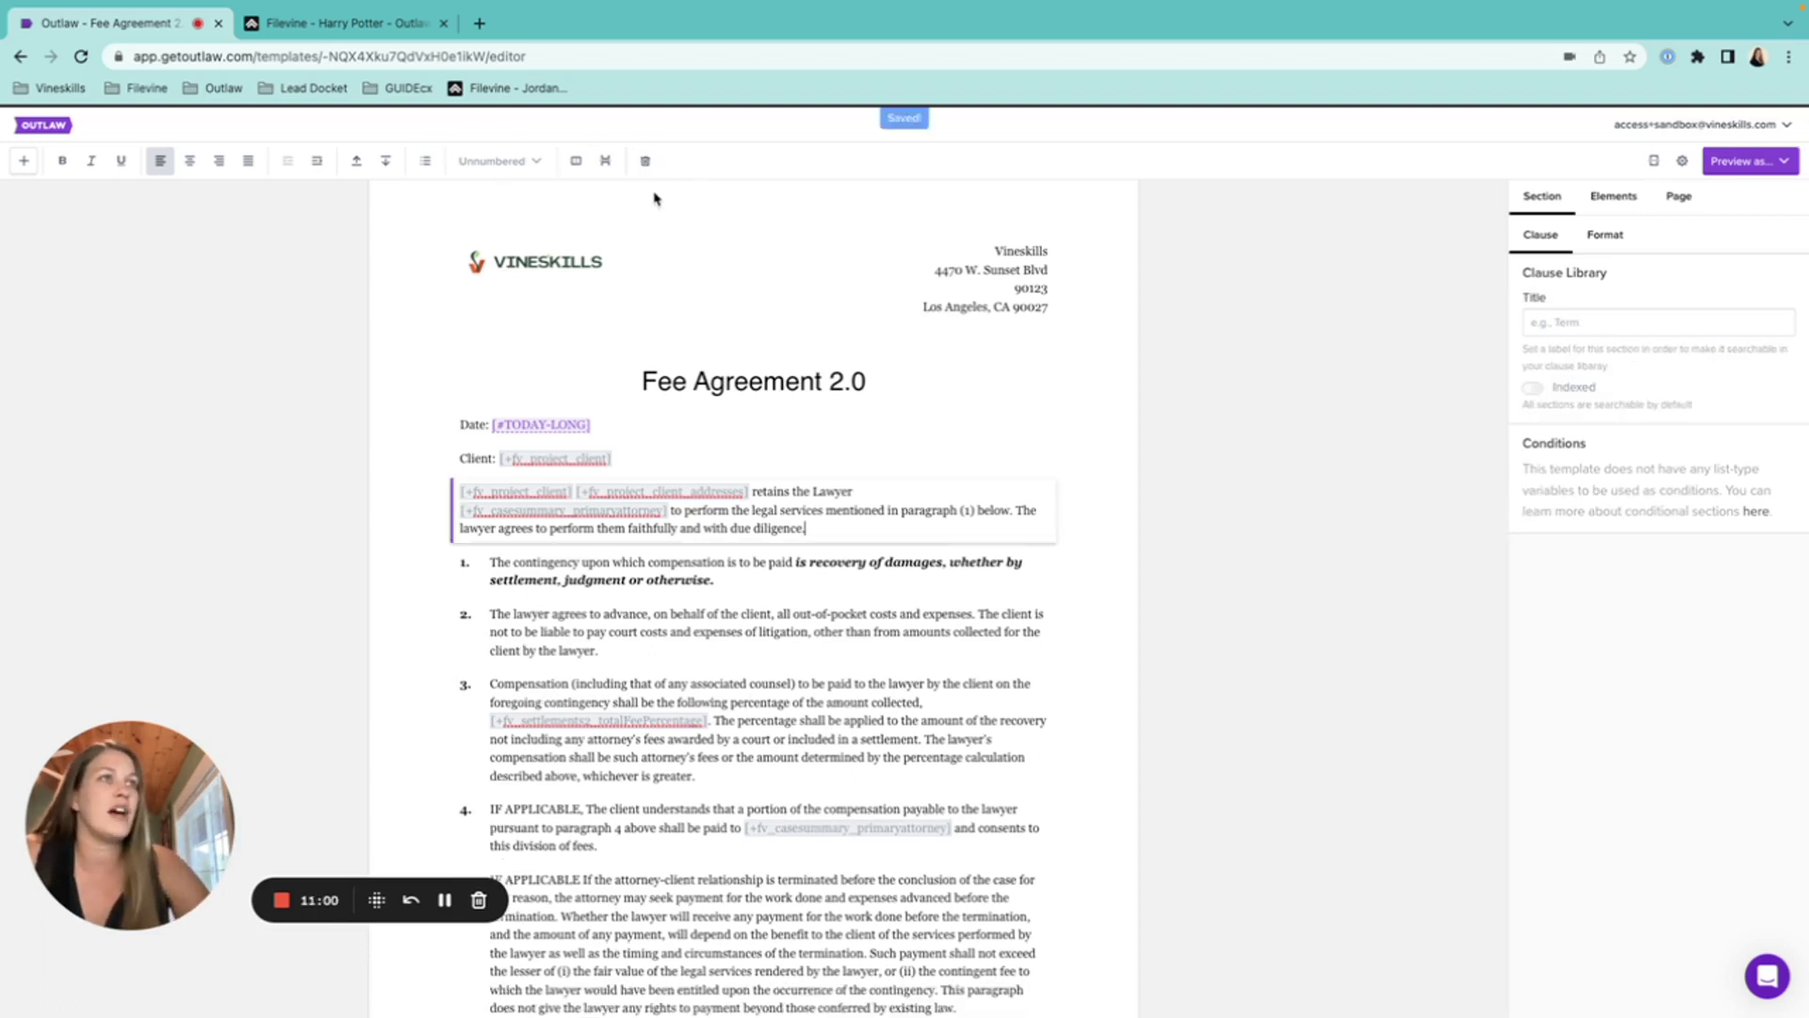
# - Check the remaining numbered clauses of Fee Agreement 2.0 and open its template settings
pyautogui.click(684, 576)
pyautogui.scroll(-1, 813, 727)
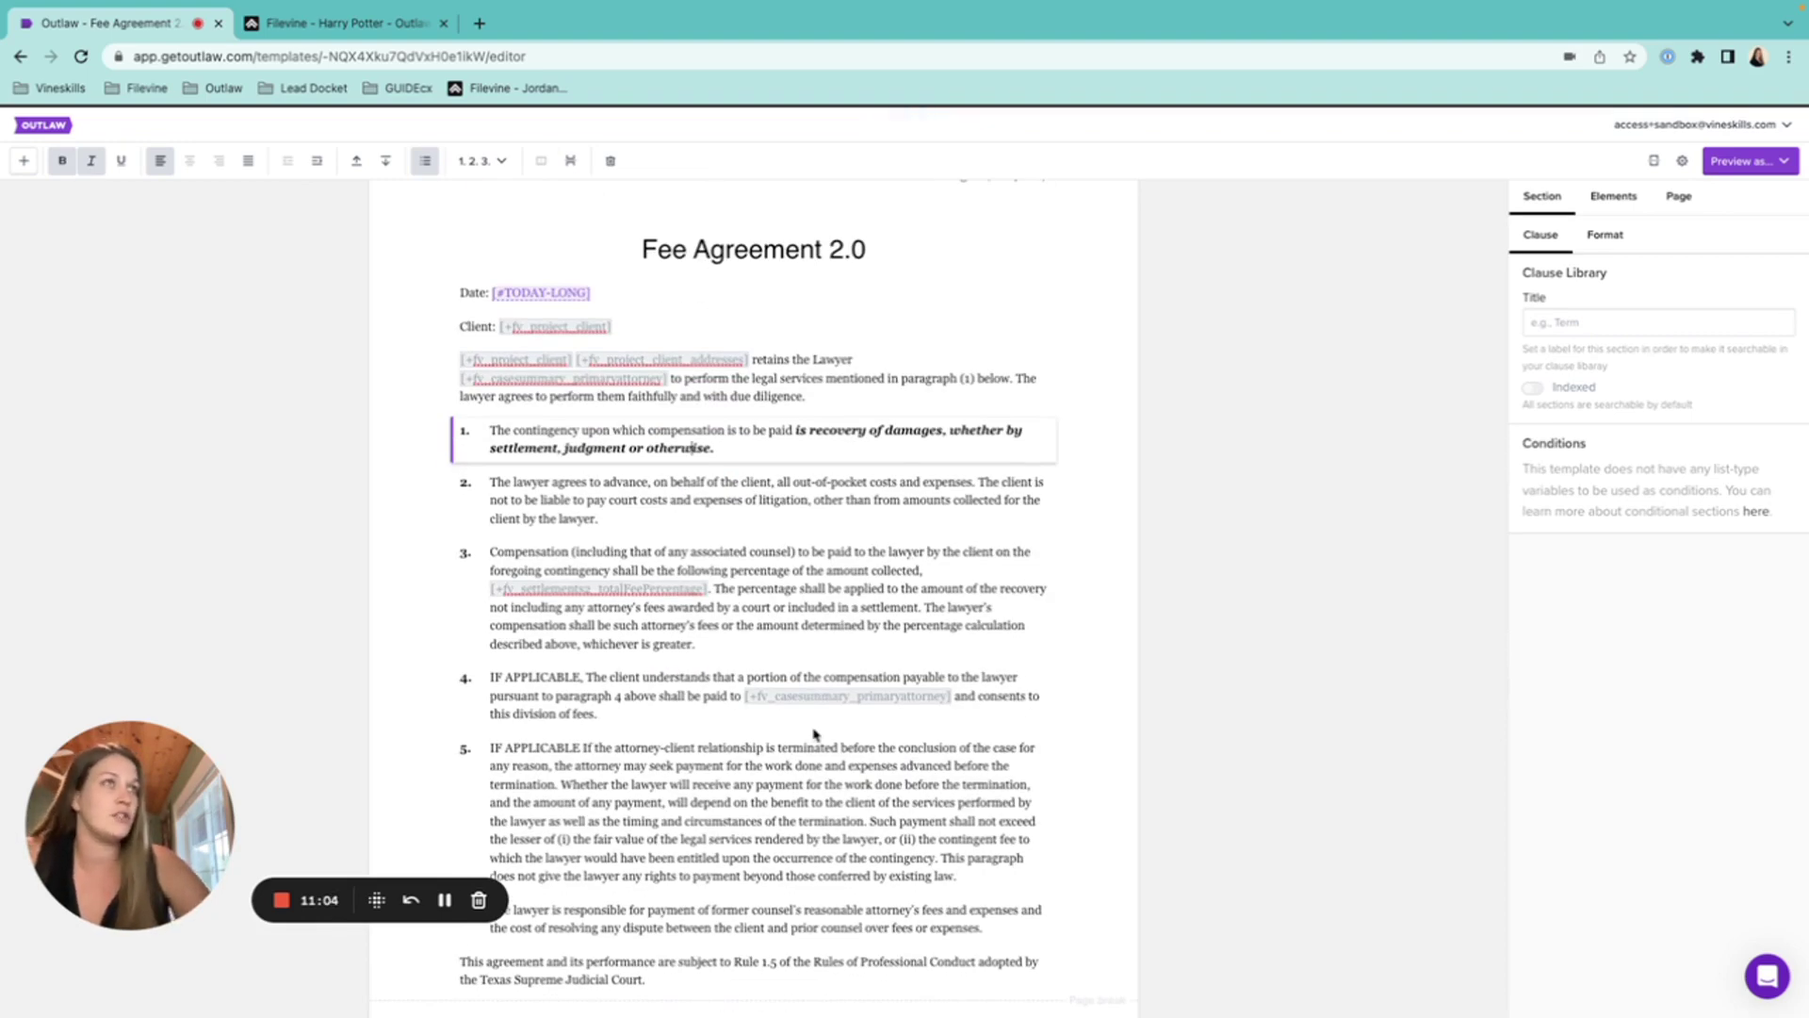
pyautogui.scroll(2, 758, 473)
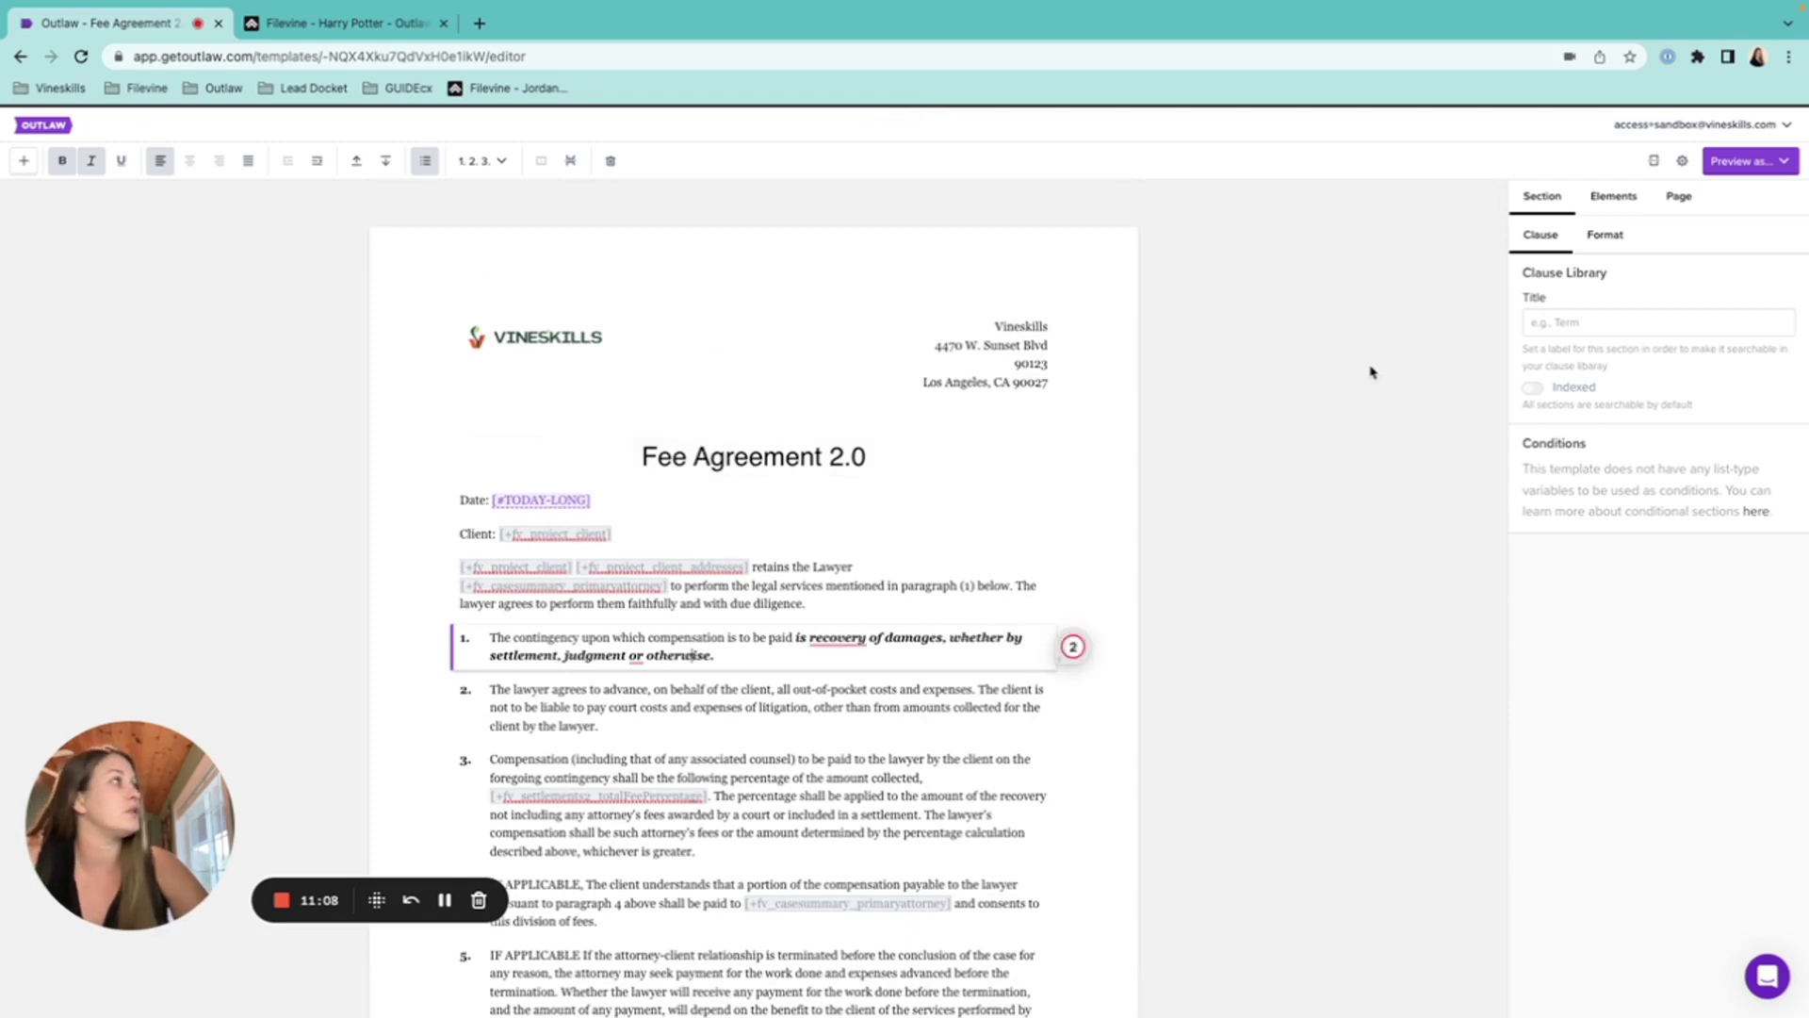
pyautogui.click(1683, 162)
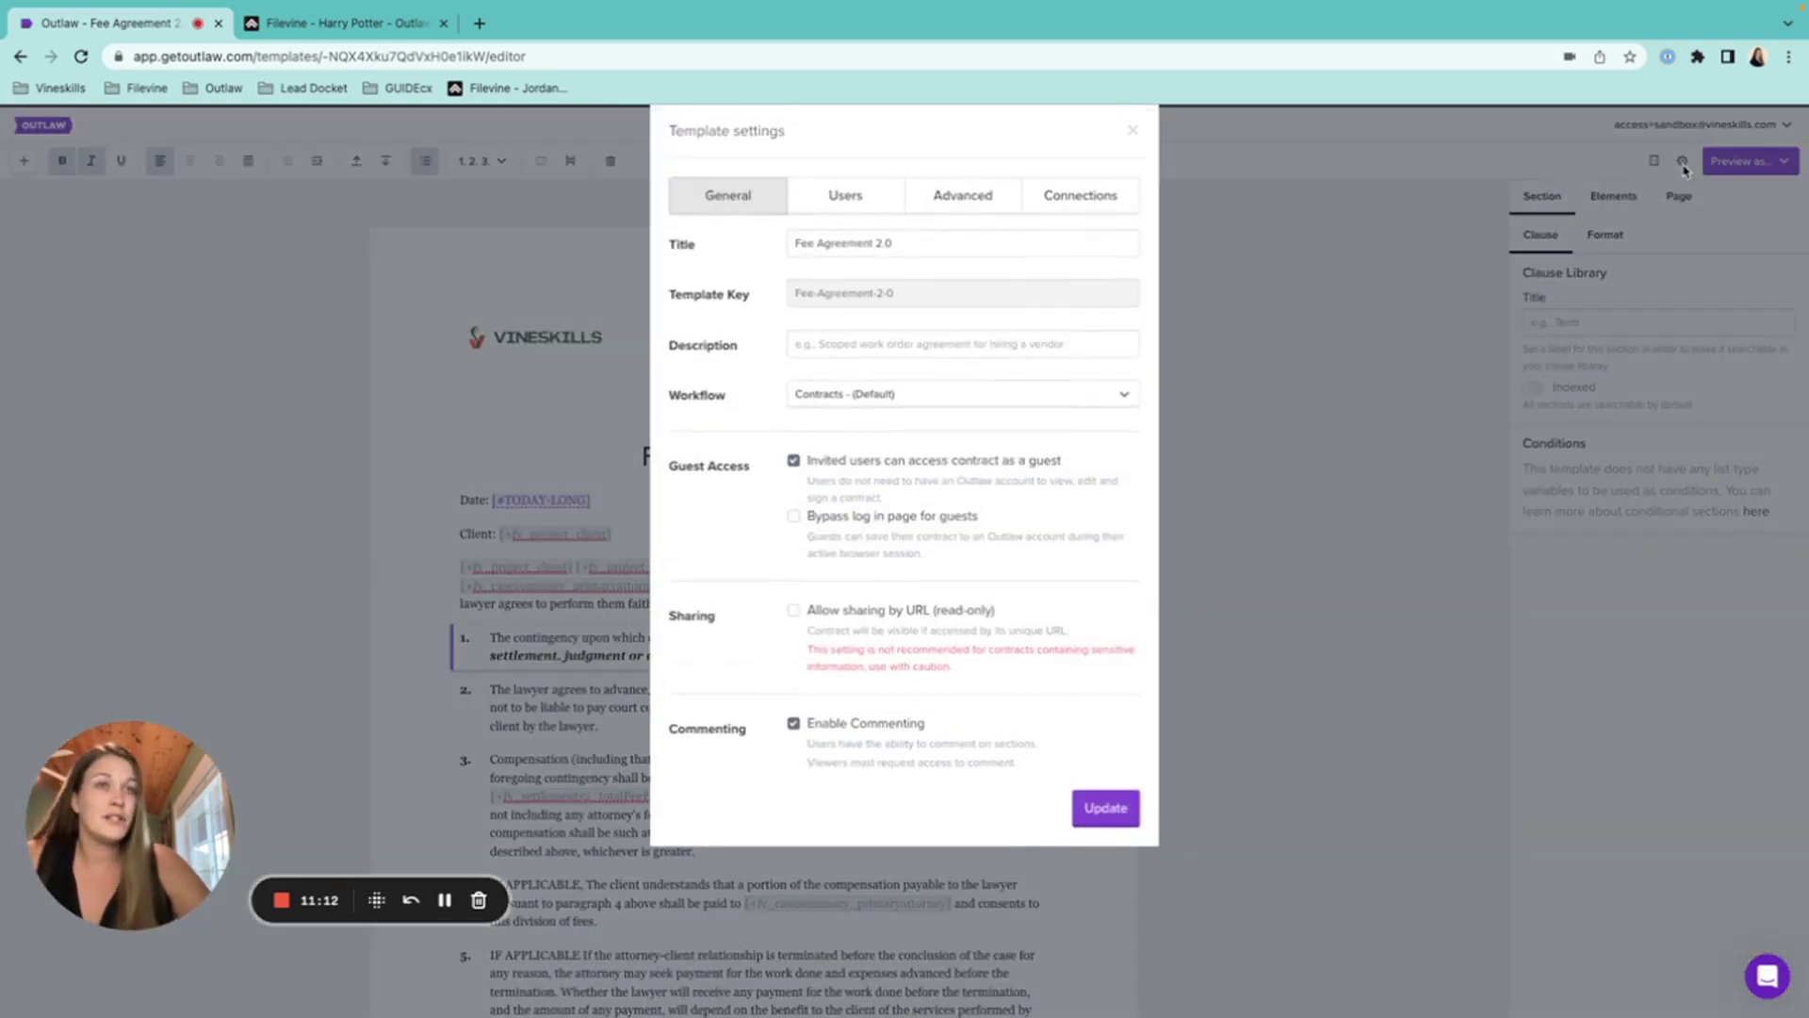
# - Rename the template to "Fee Agreement (Copy)" in its general settings
pyautogui.click(912, 250)
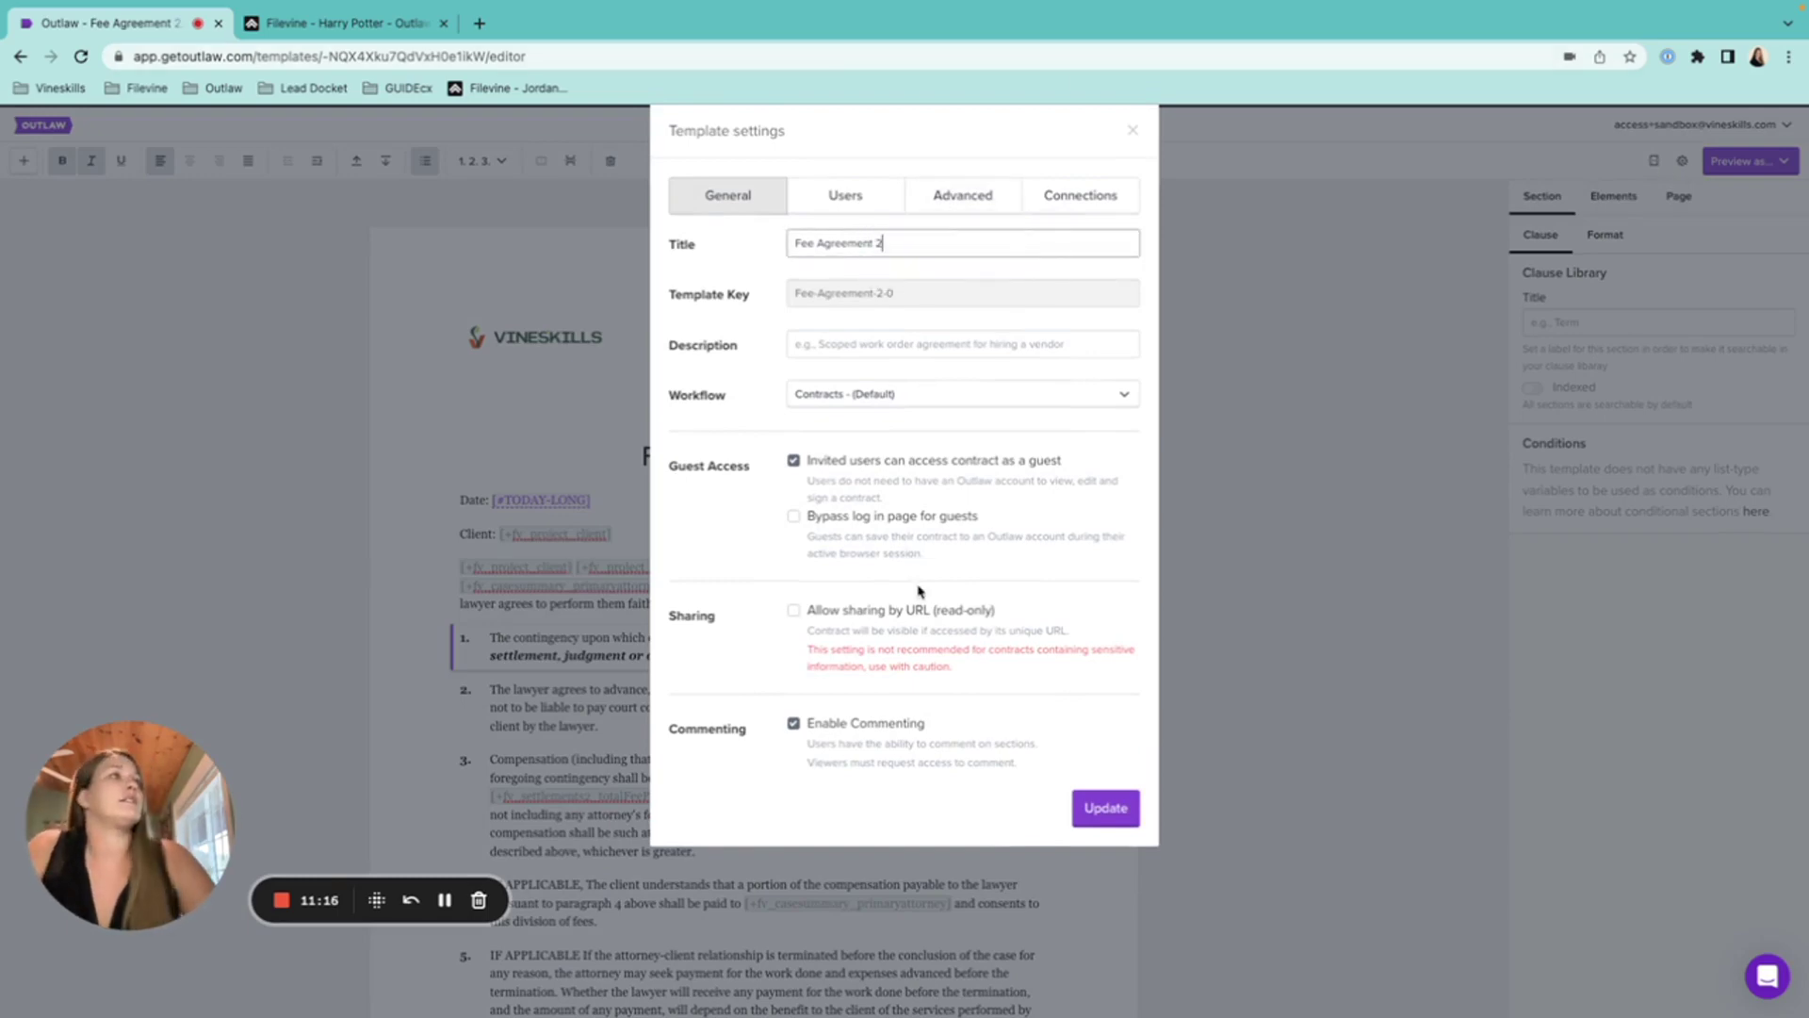
pyautogui.press('BackSpace')
pyautogui.press('BackSpace')
pyautogui.press('BackSpace')
pyautogui.press('BackSpace')
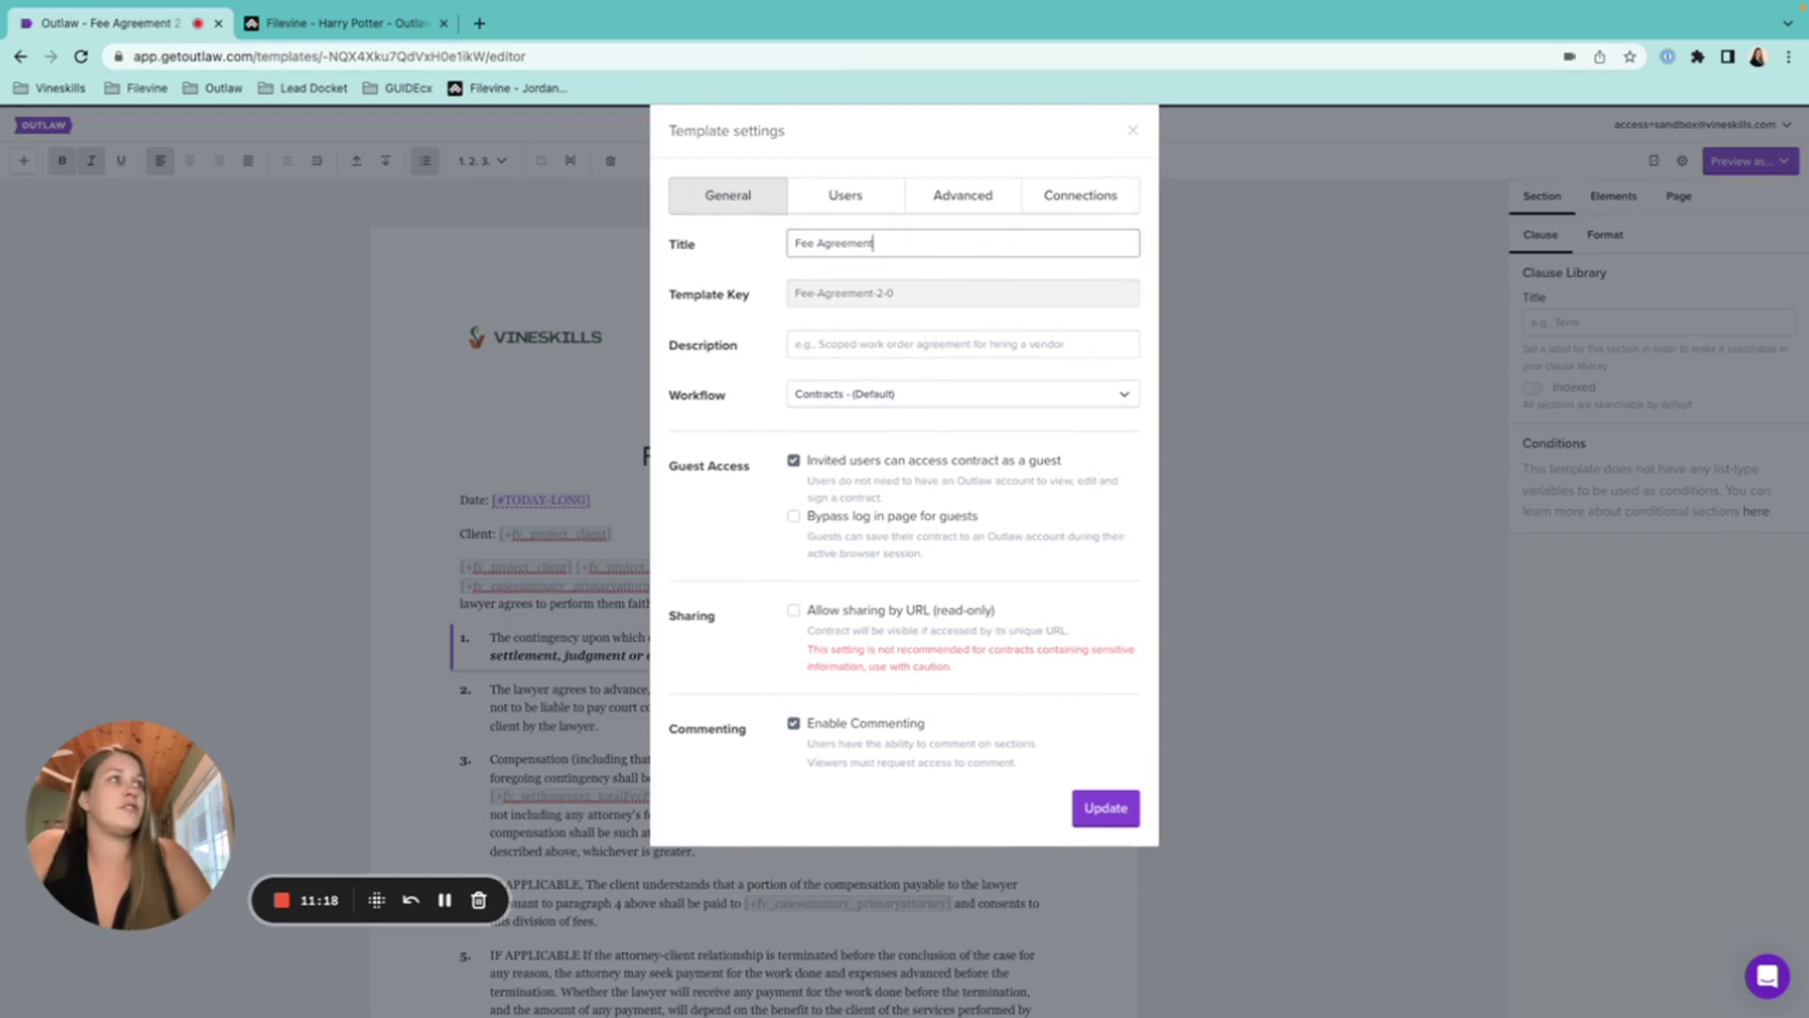
pyautogui.write('(Copy')
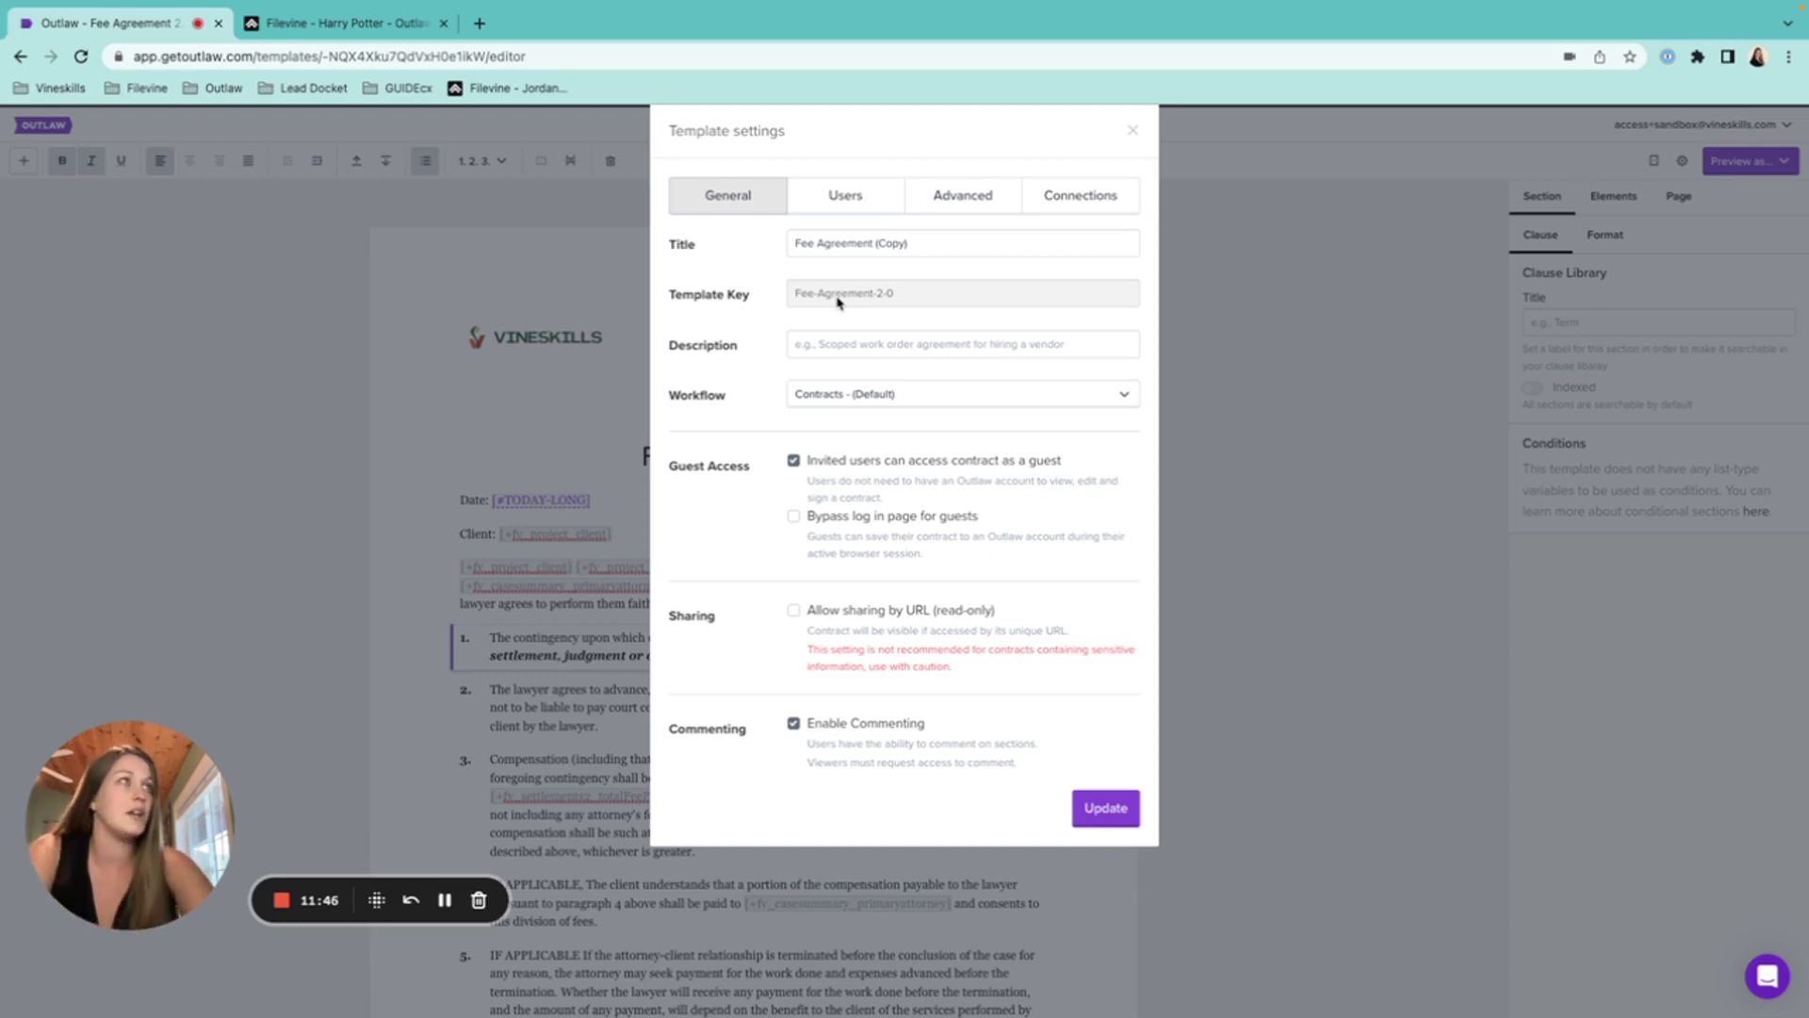
pyautogui.click(937, 247)
# - Enter "asdlkfalsjdf" as the placeholder template description and apply the updated settings
pyautogui.click(887, 352)
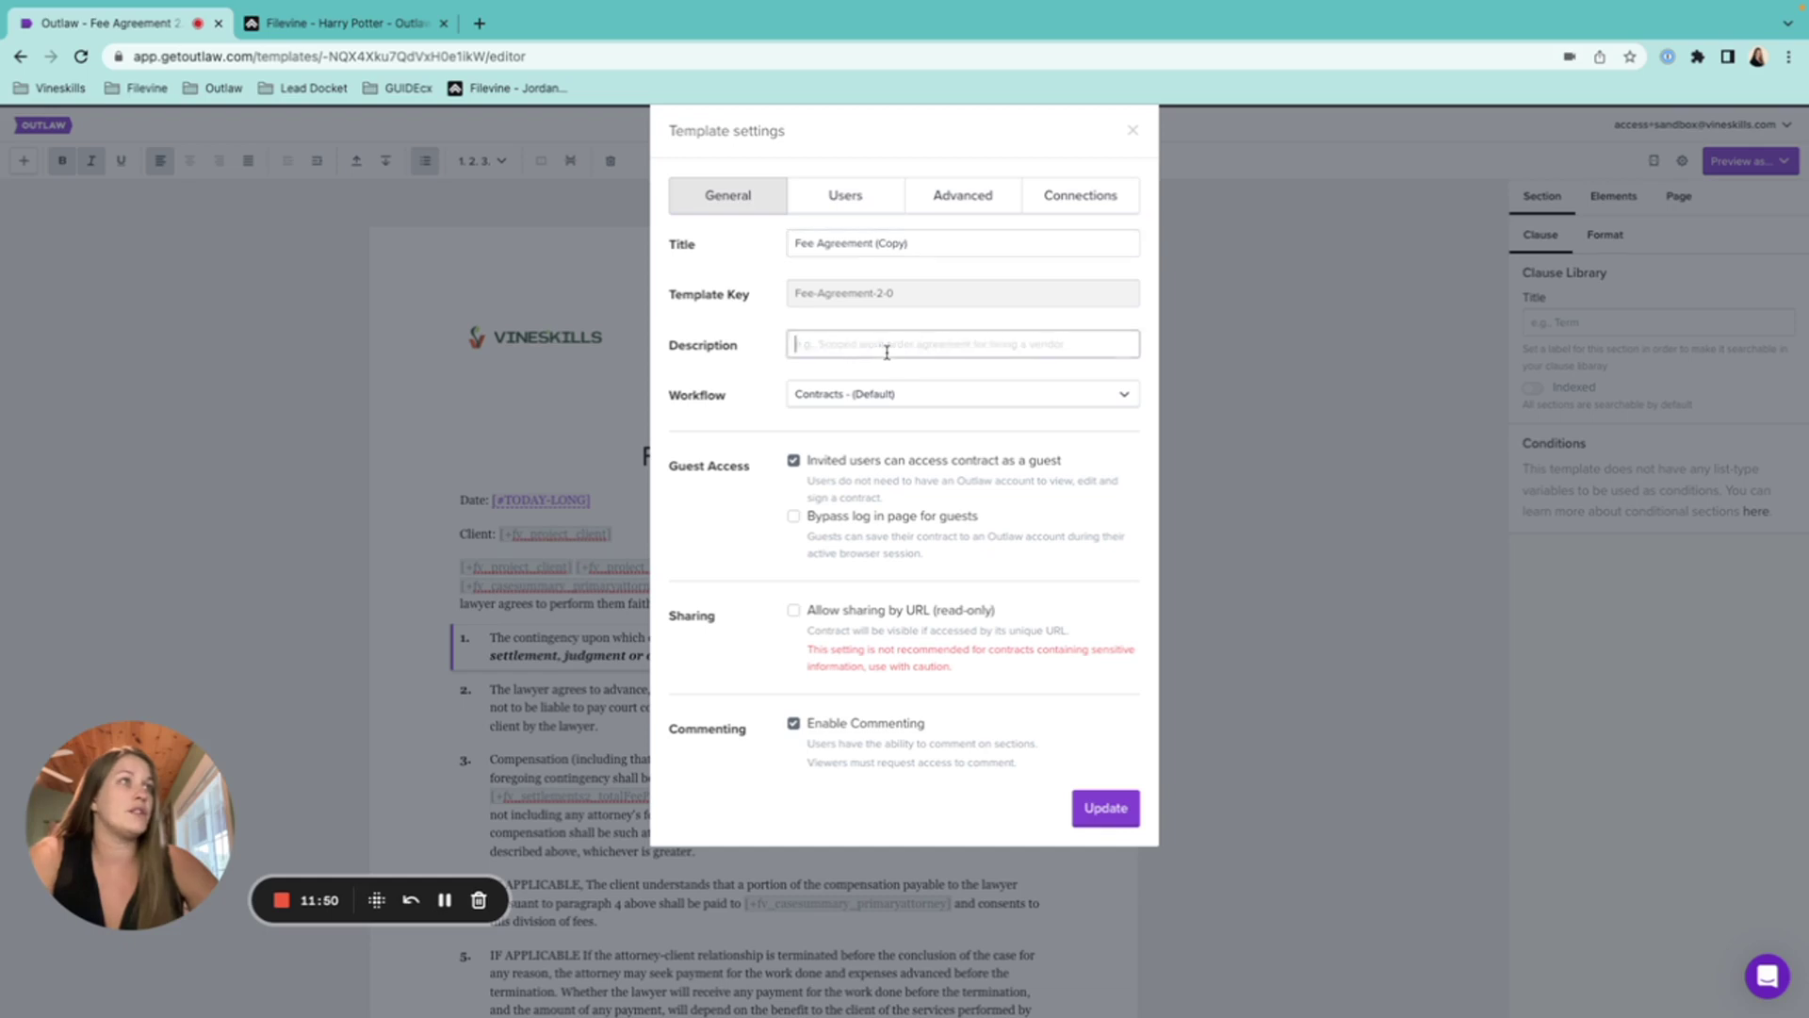
pyautogui.write('asdlkfalsjdf')
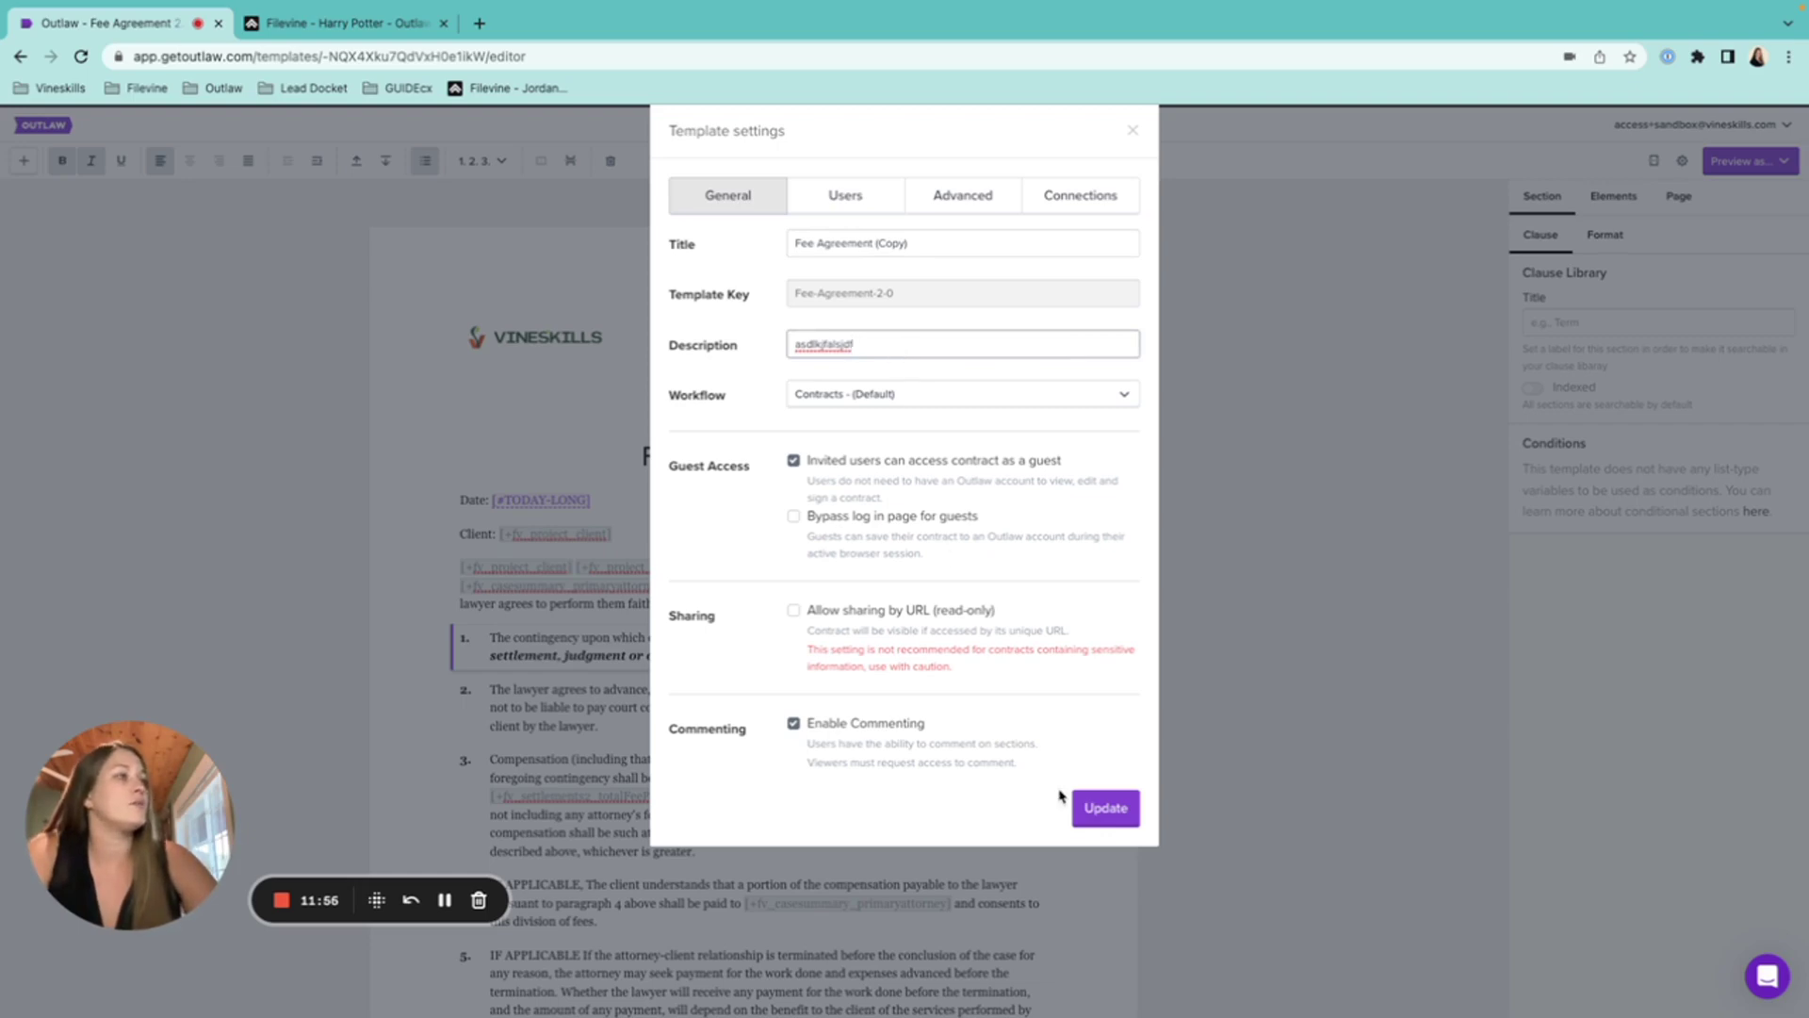
pyautogui.click(1110, 816)
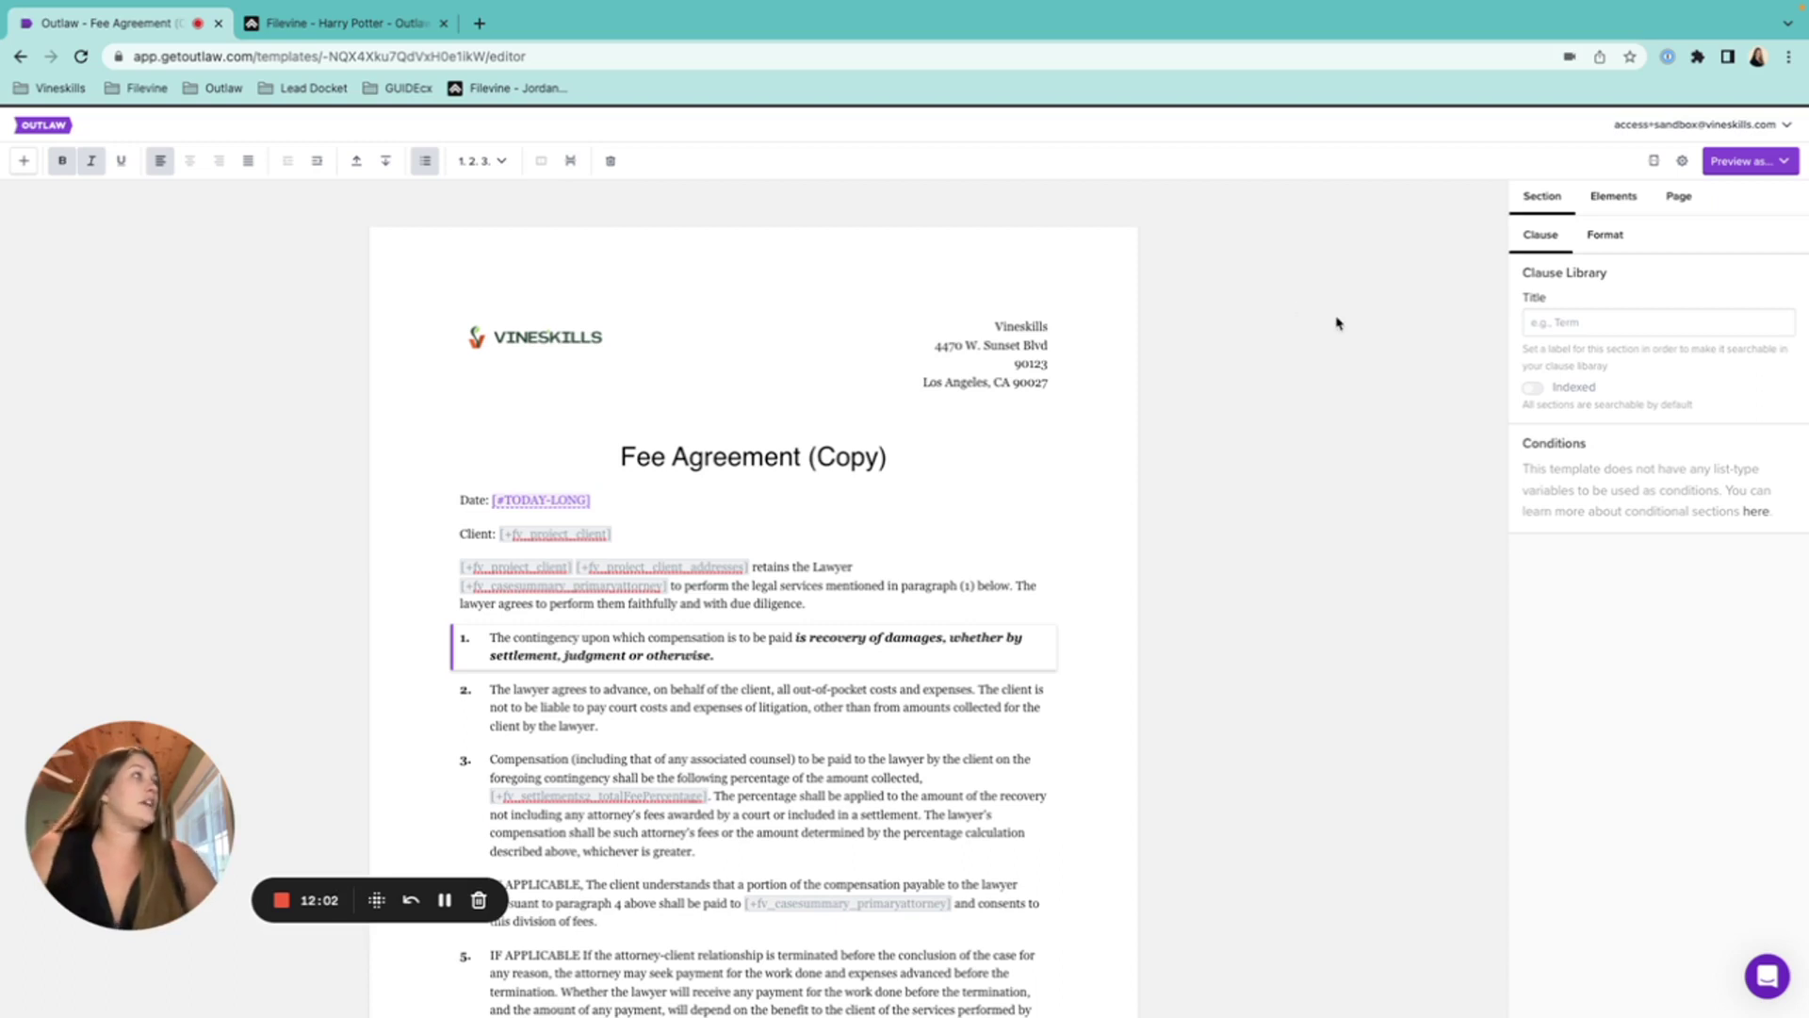
# - Turn off the letterhead and the title in the page formatting of Fee Agreement (Copy)
pyautogui.click(1696, 198)
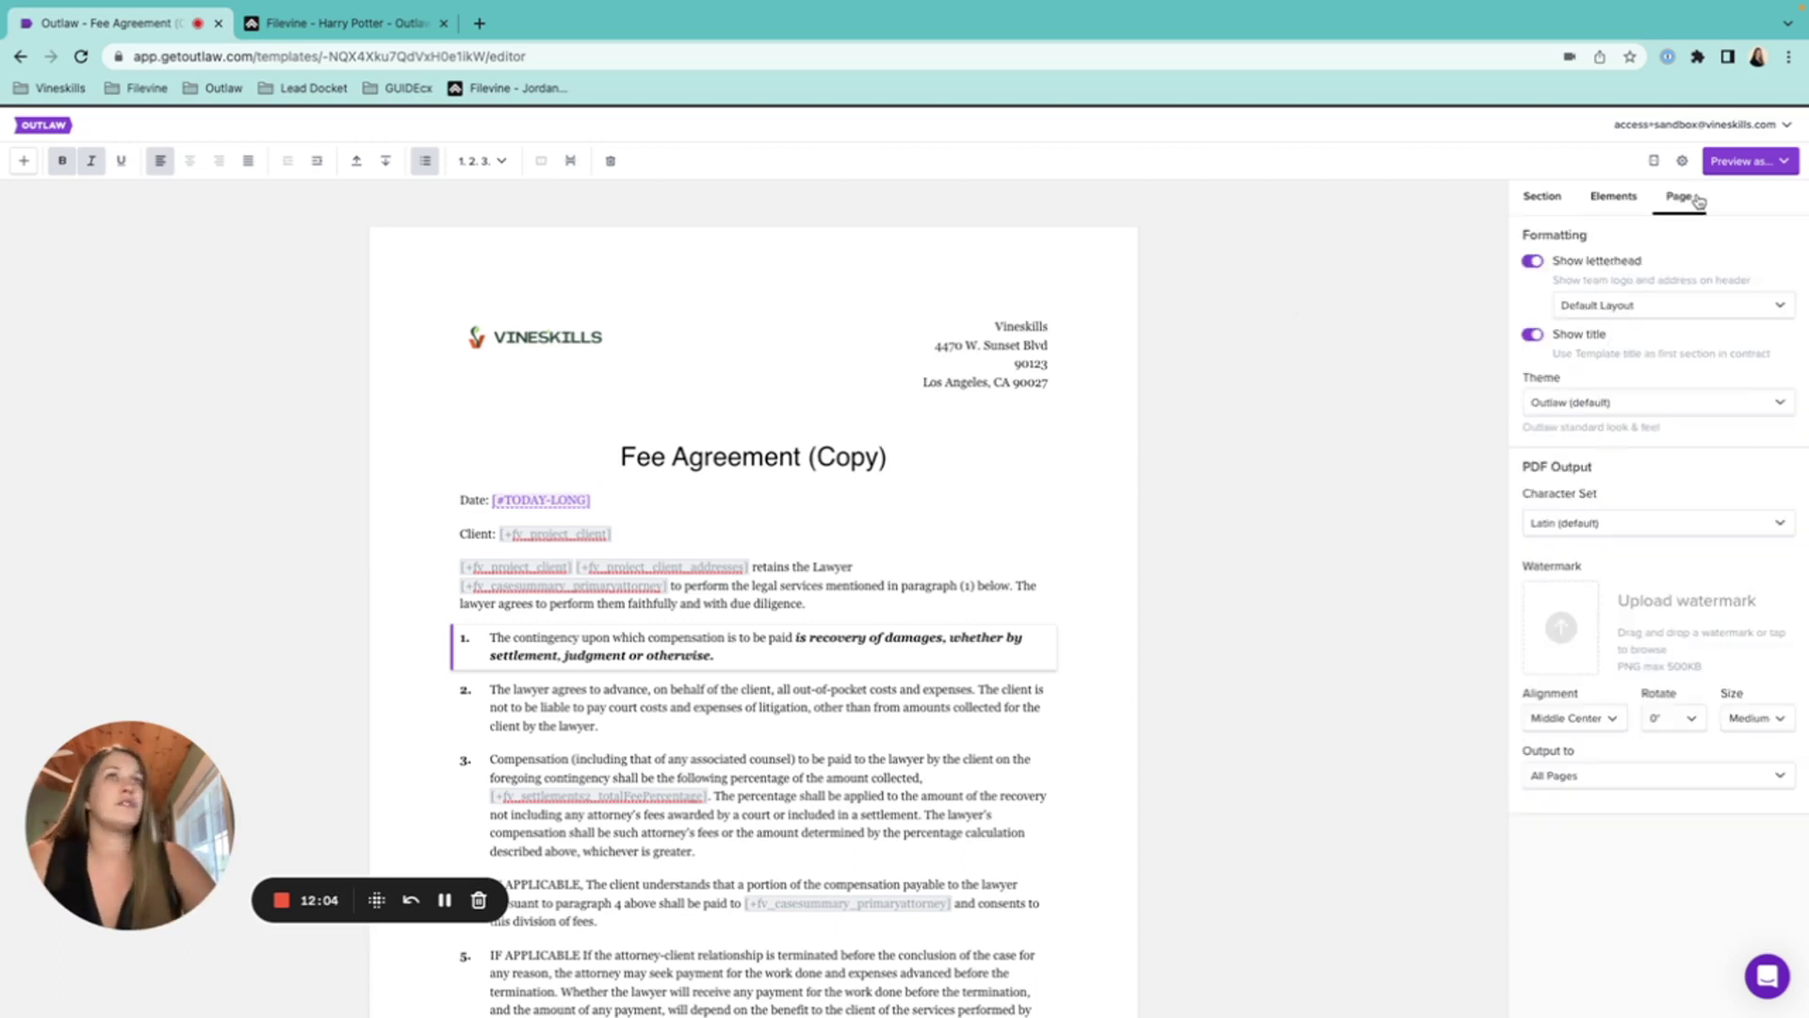
pyautogui.click(1533, 263)
pyautogui.click(1533, 308)
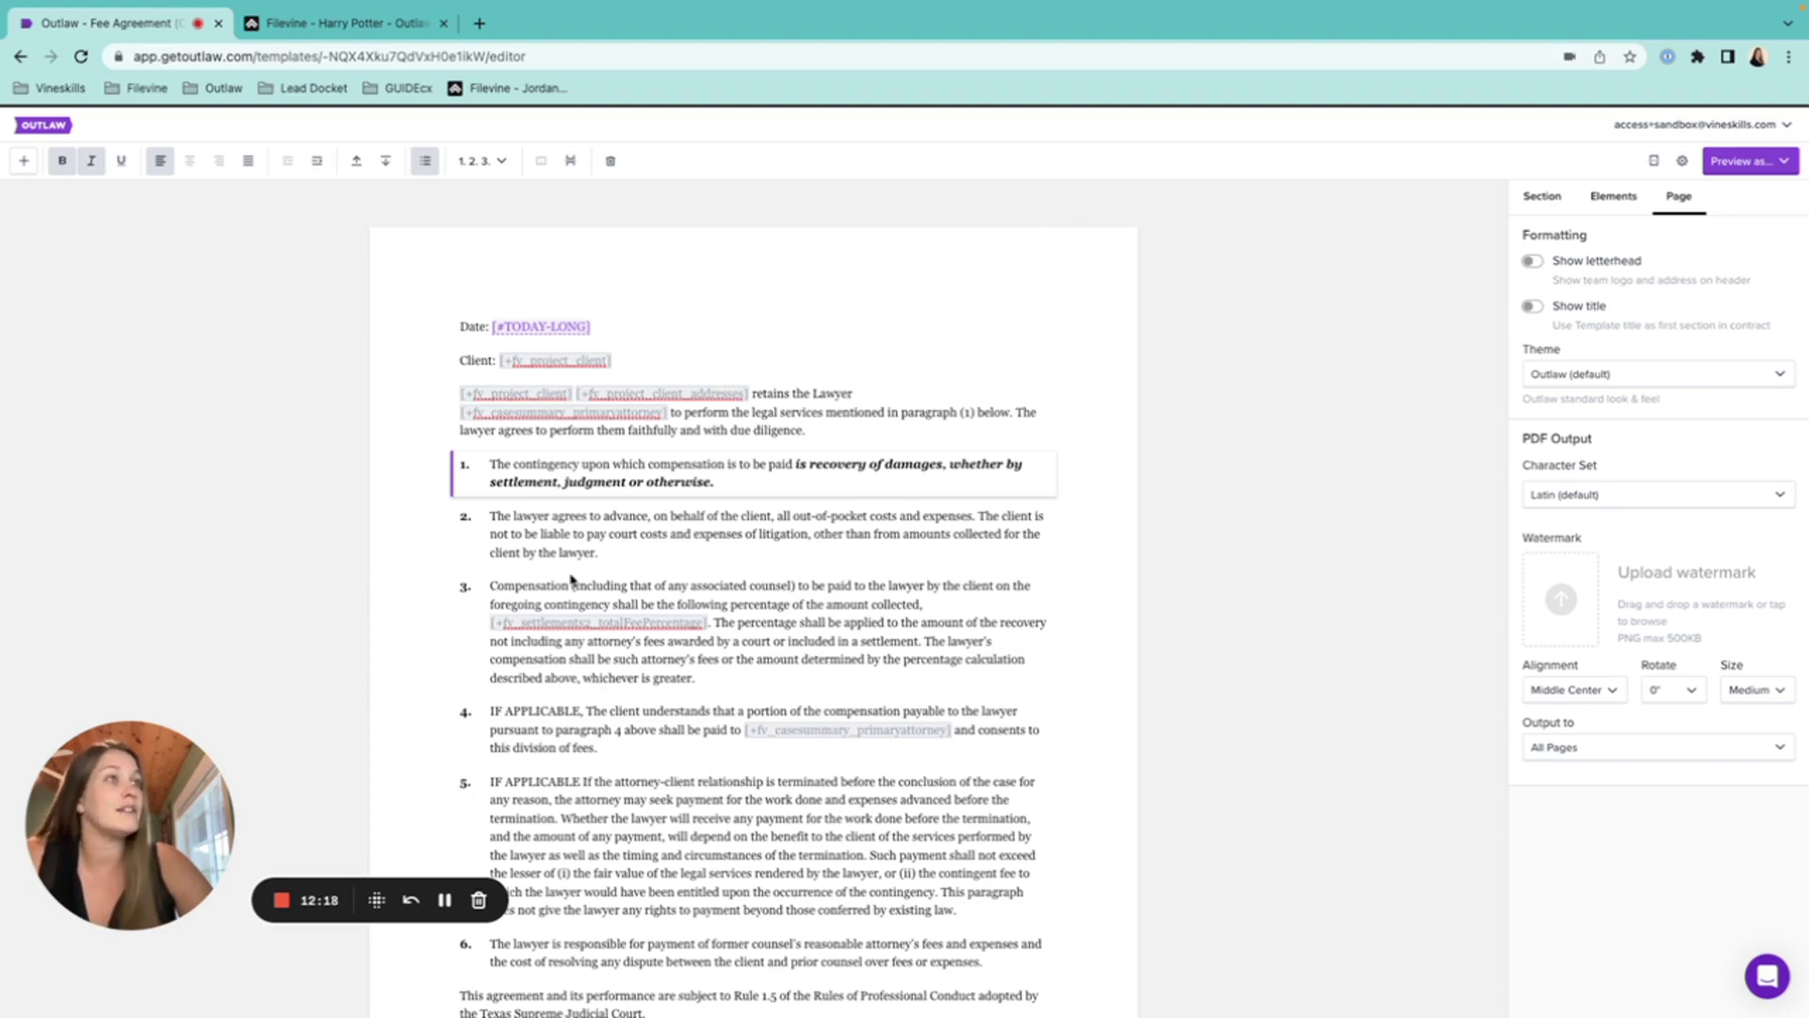
# - Return to the templates list and create a blank template titled "Test" with the template key "Test-1" and no description
pyautogui.click(43, 126)
pyautogui.click(1301, 247)
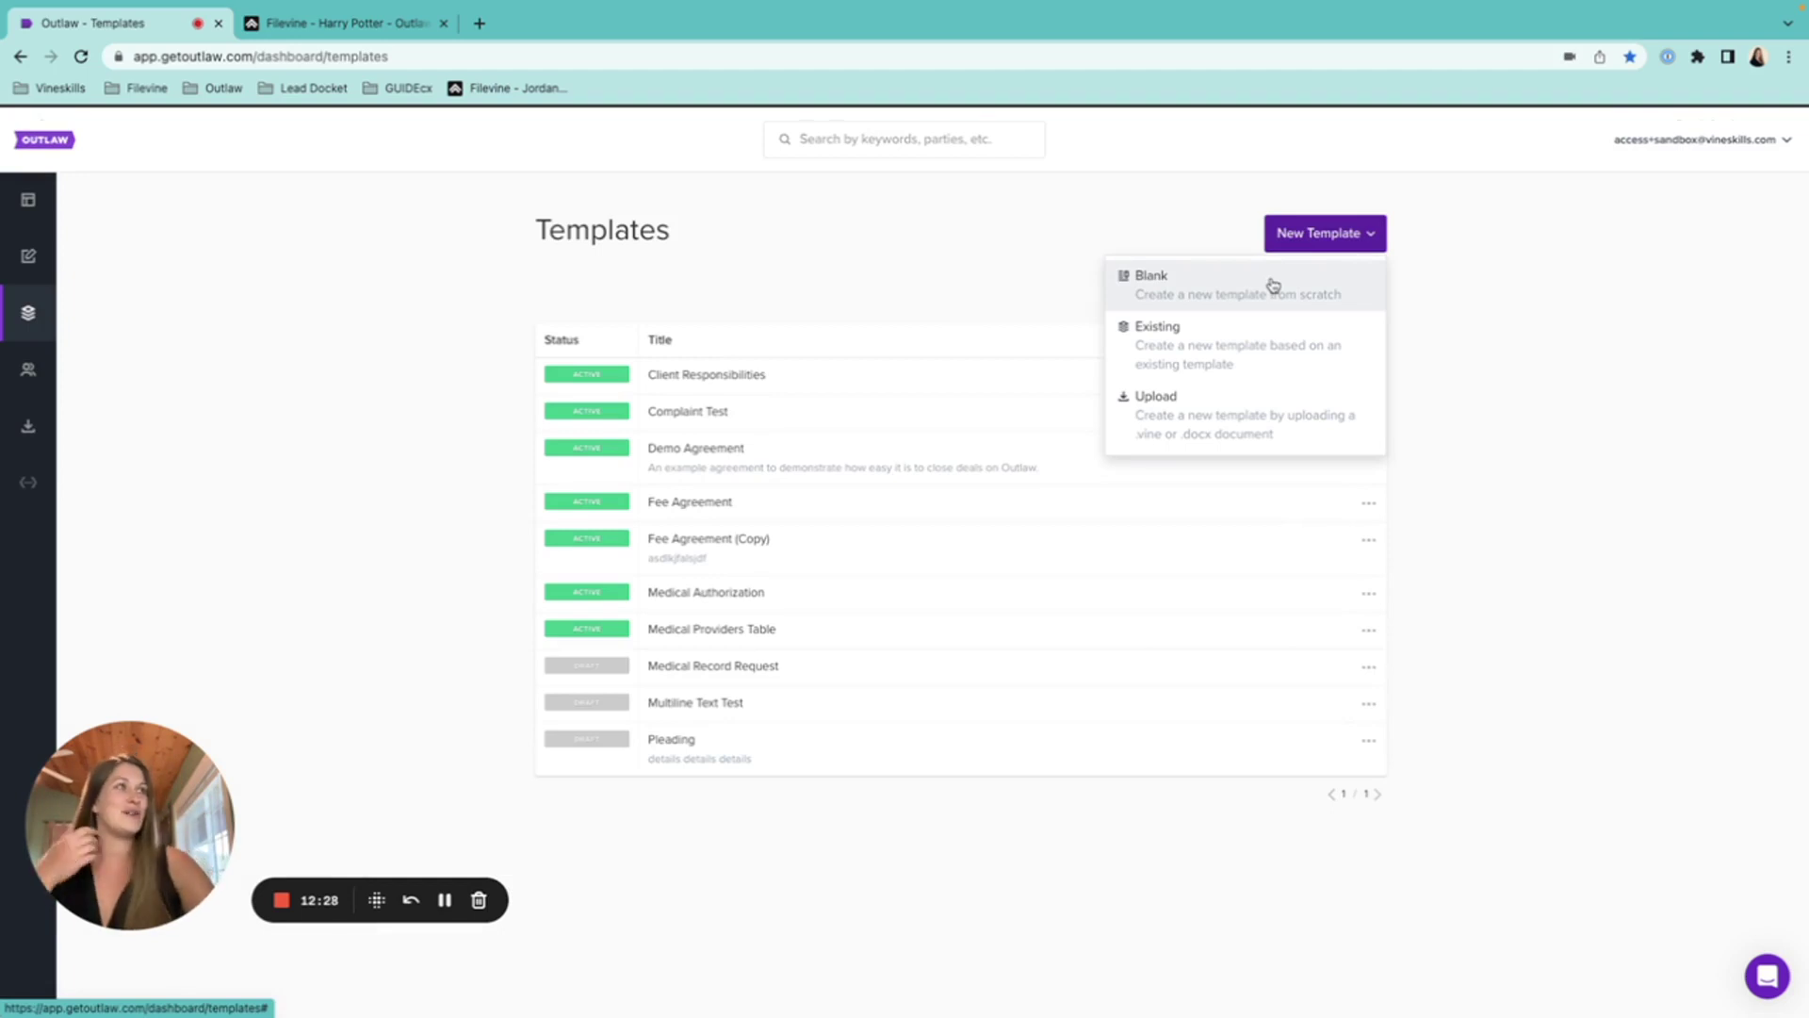
pyautogui.click(1273, 285)
pyautogui.click(1001, 206)
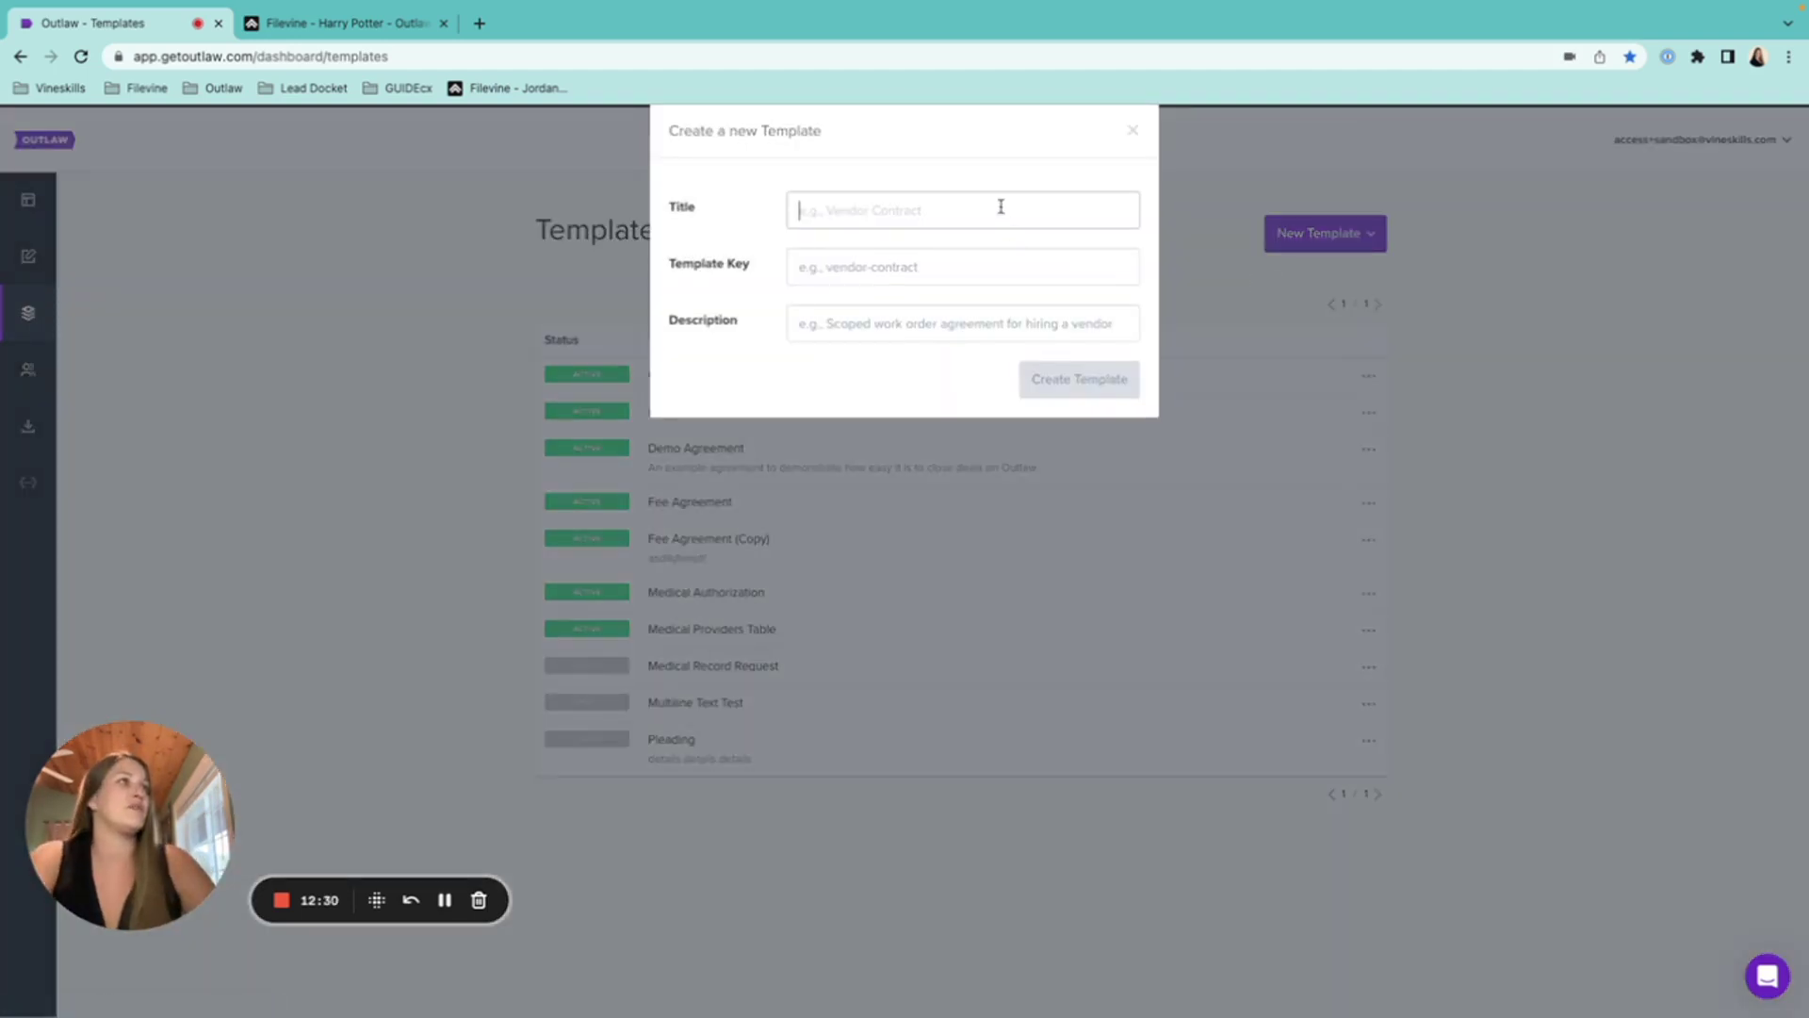
pyautogui.write('Test')
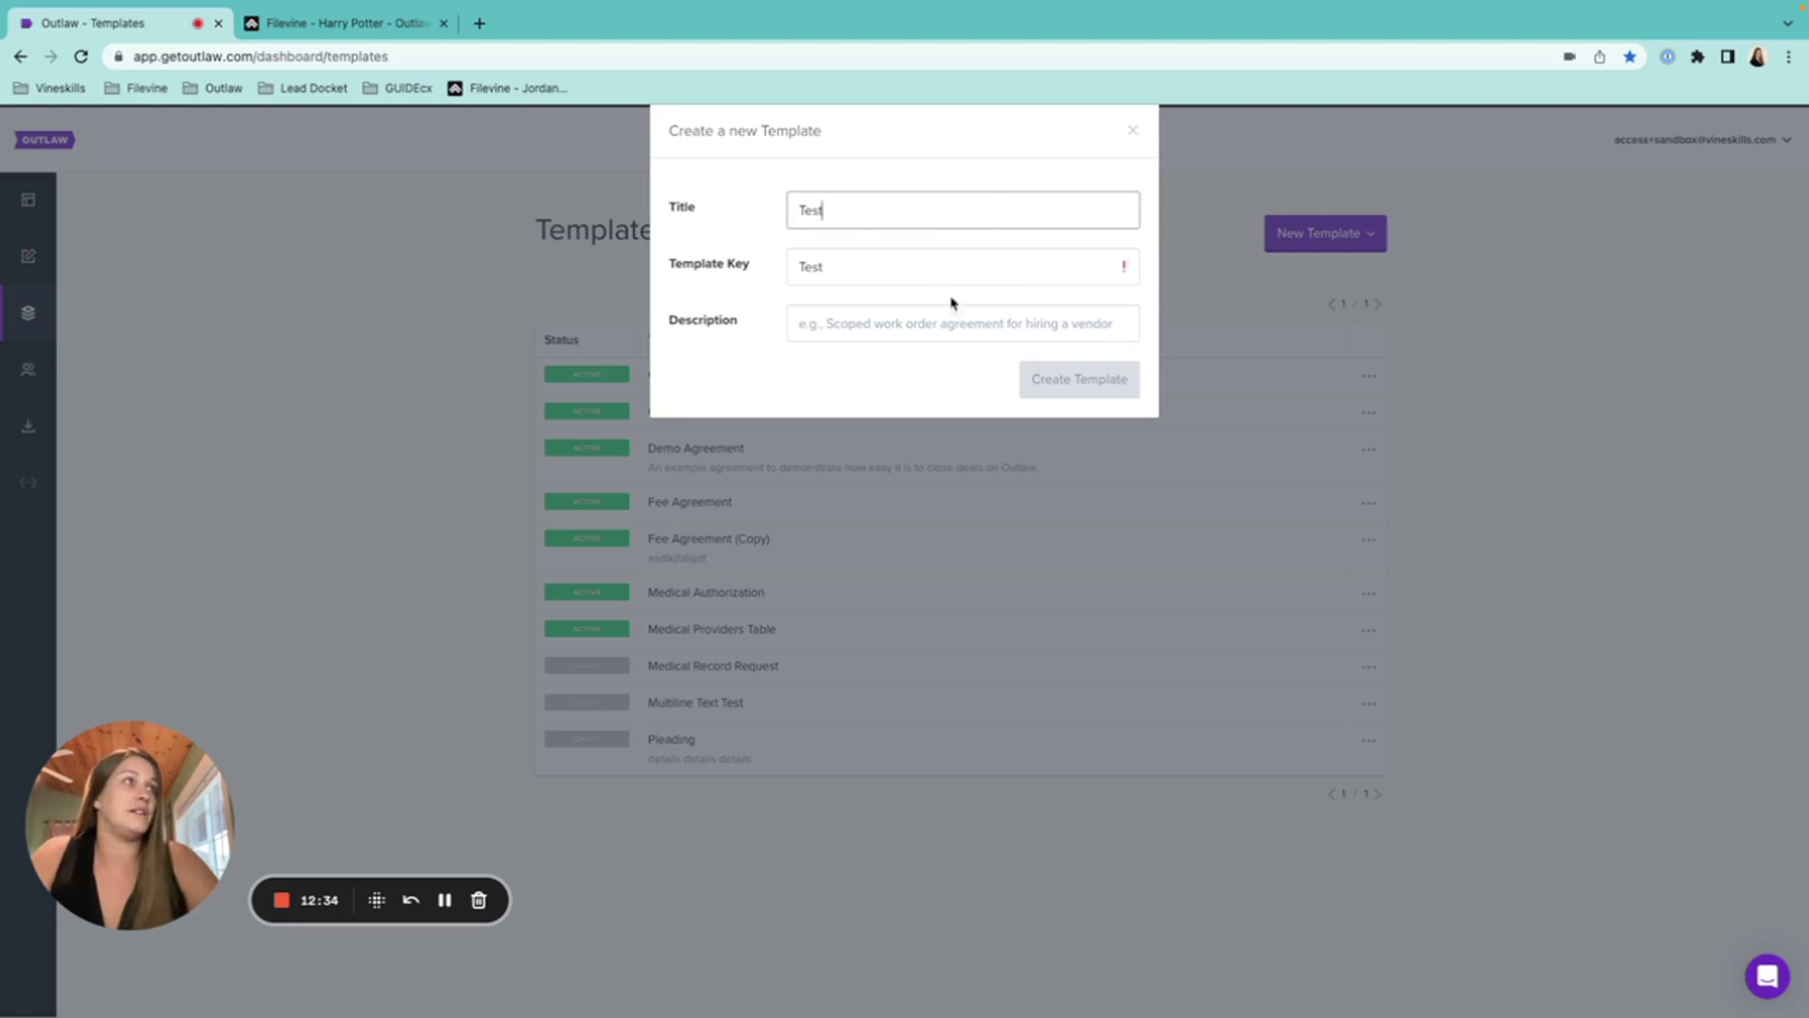
pyautogui.click(922, 264)
pyautogui.write('-1')
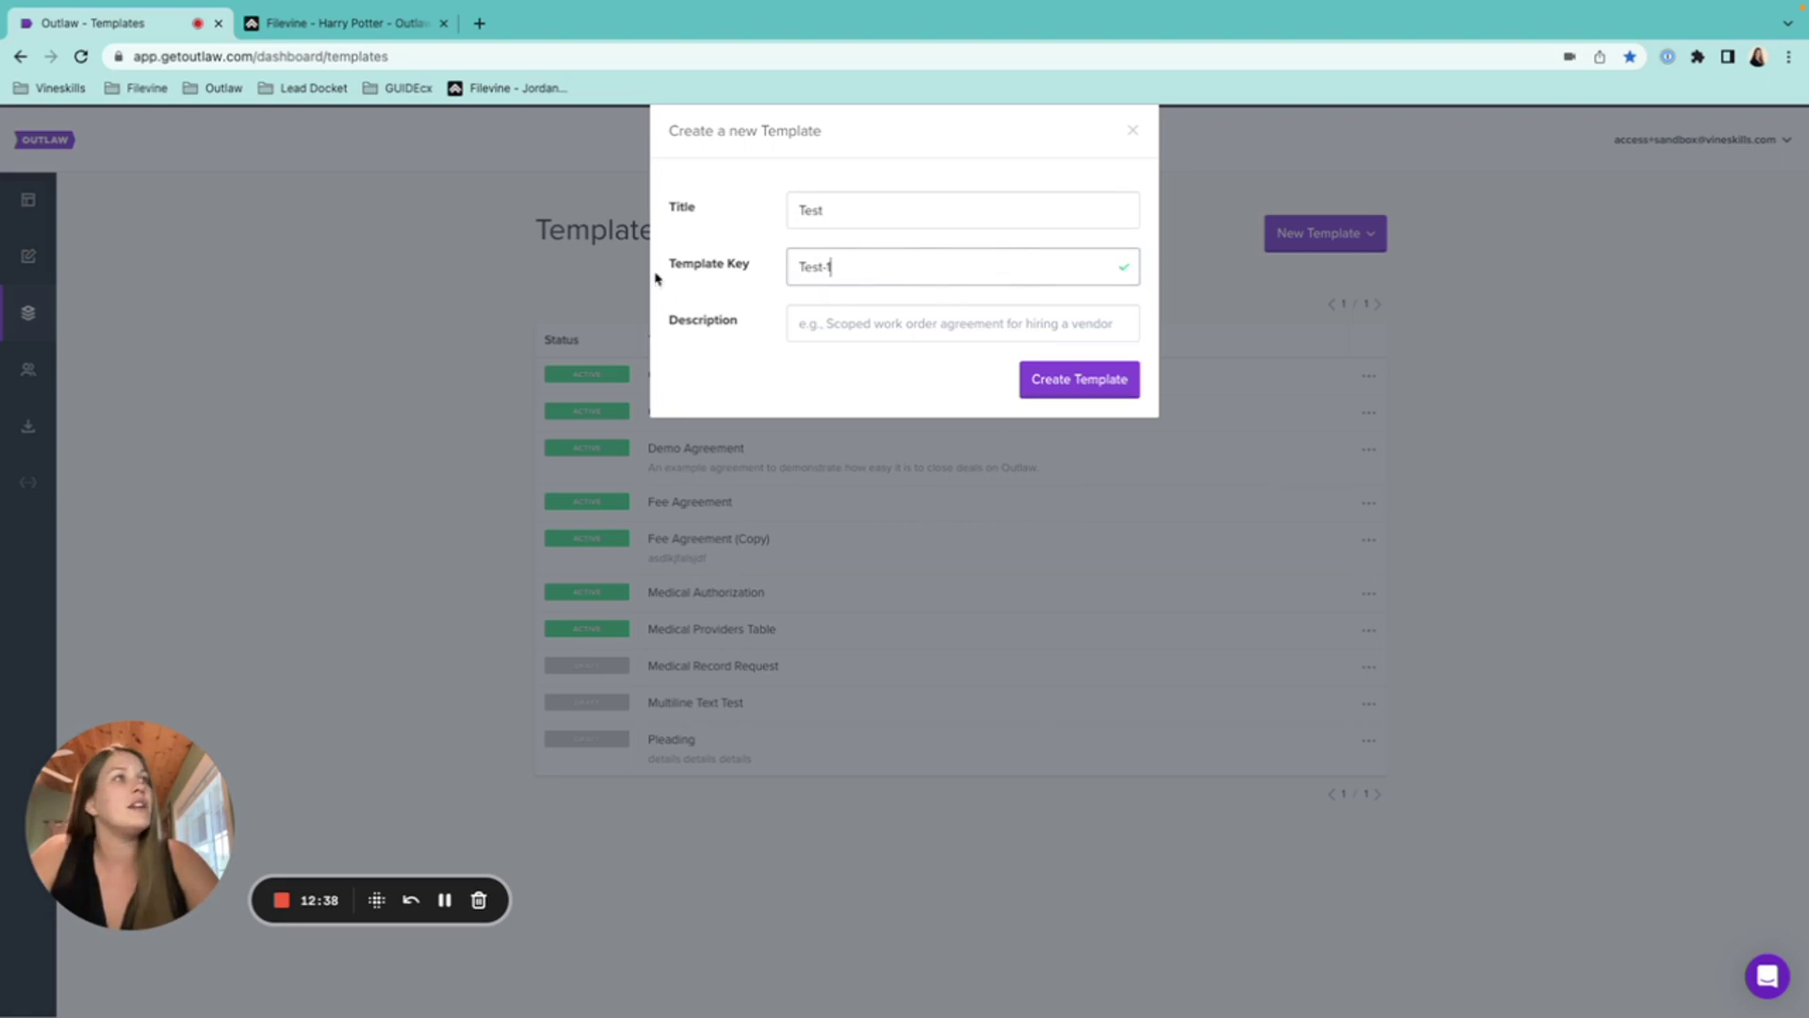
pyautogui.moveTo(671, 266); pyautogui.dragTo(756, 270)
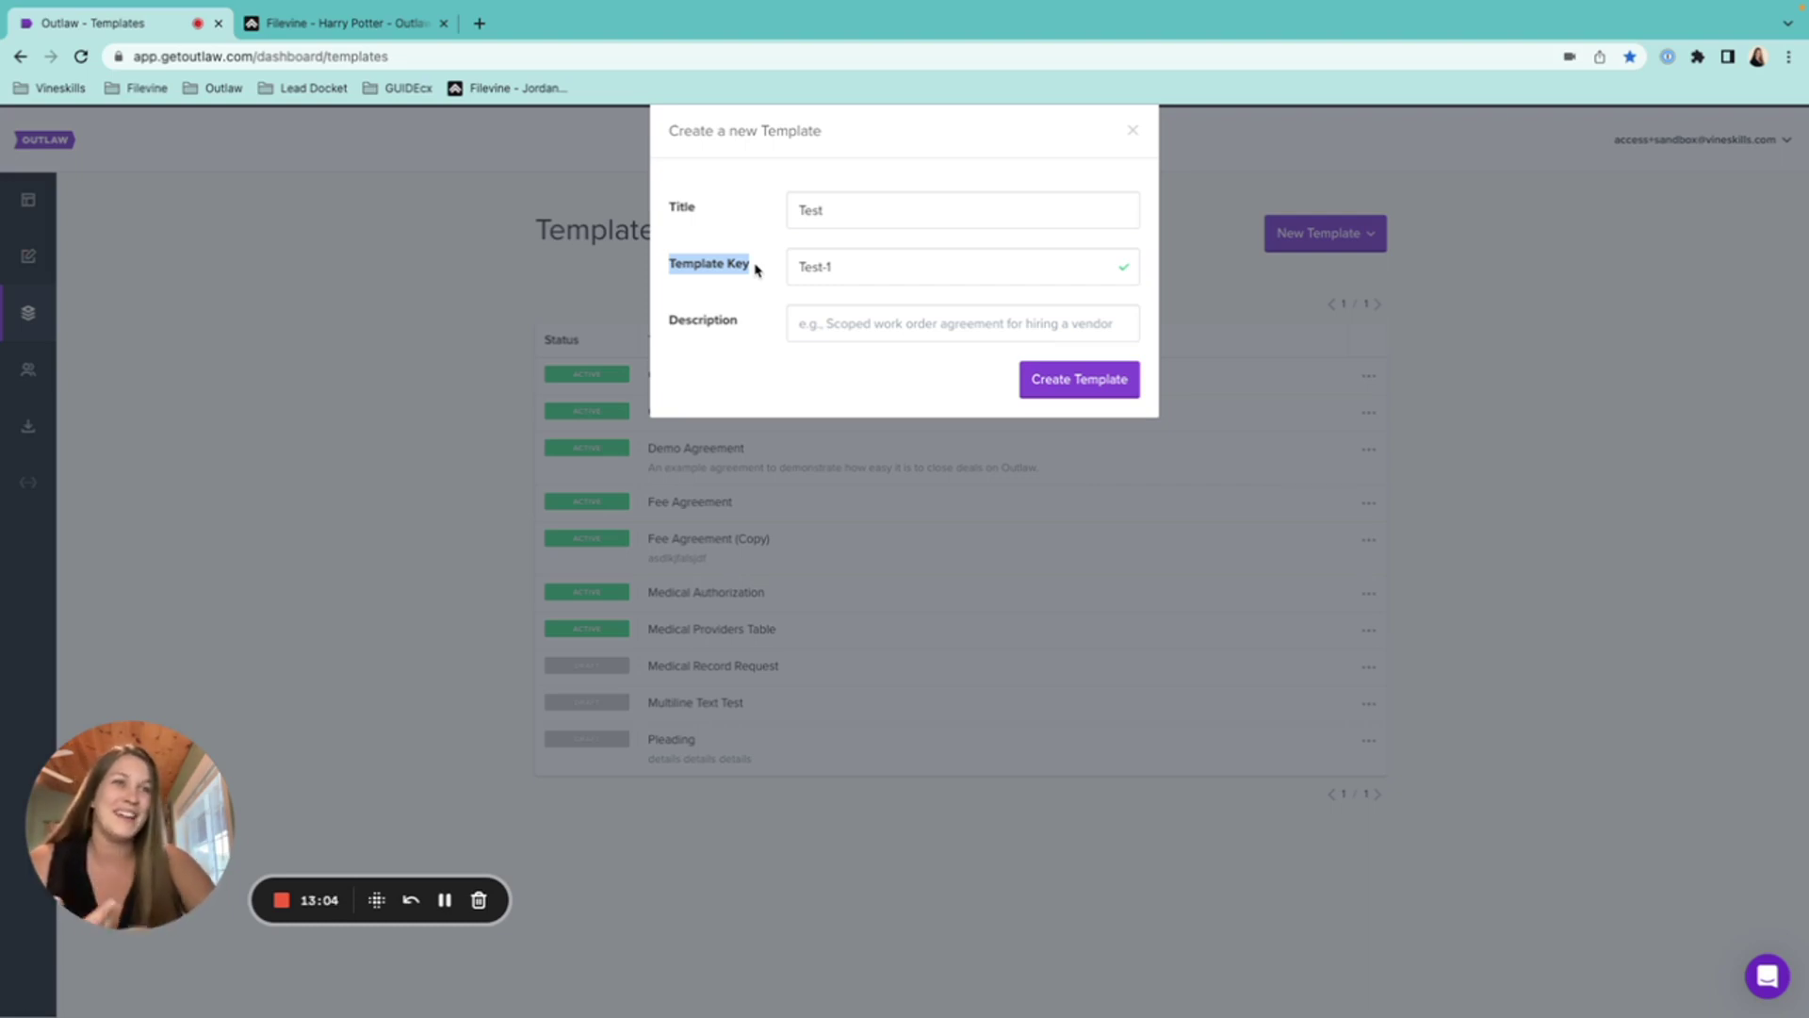
pyautogui.click(1066, 380)
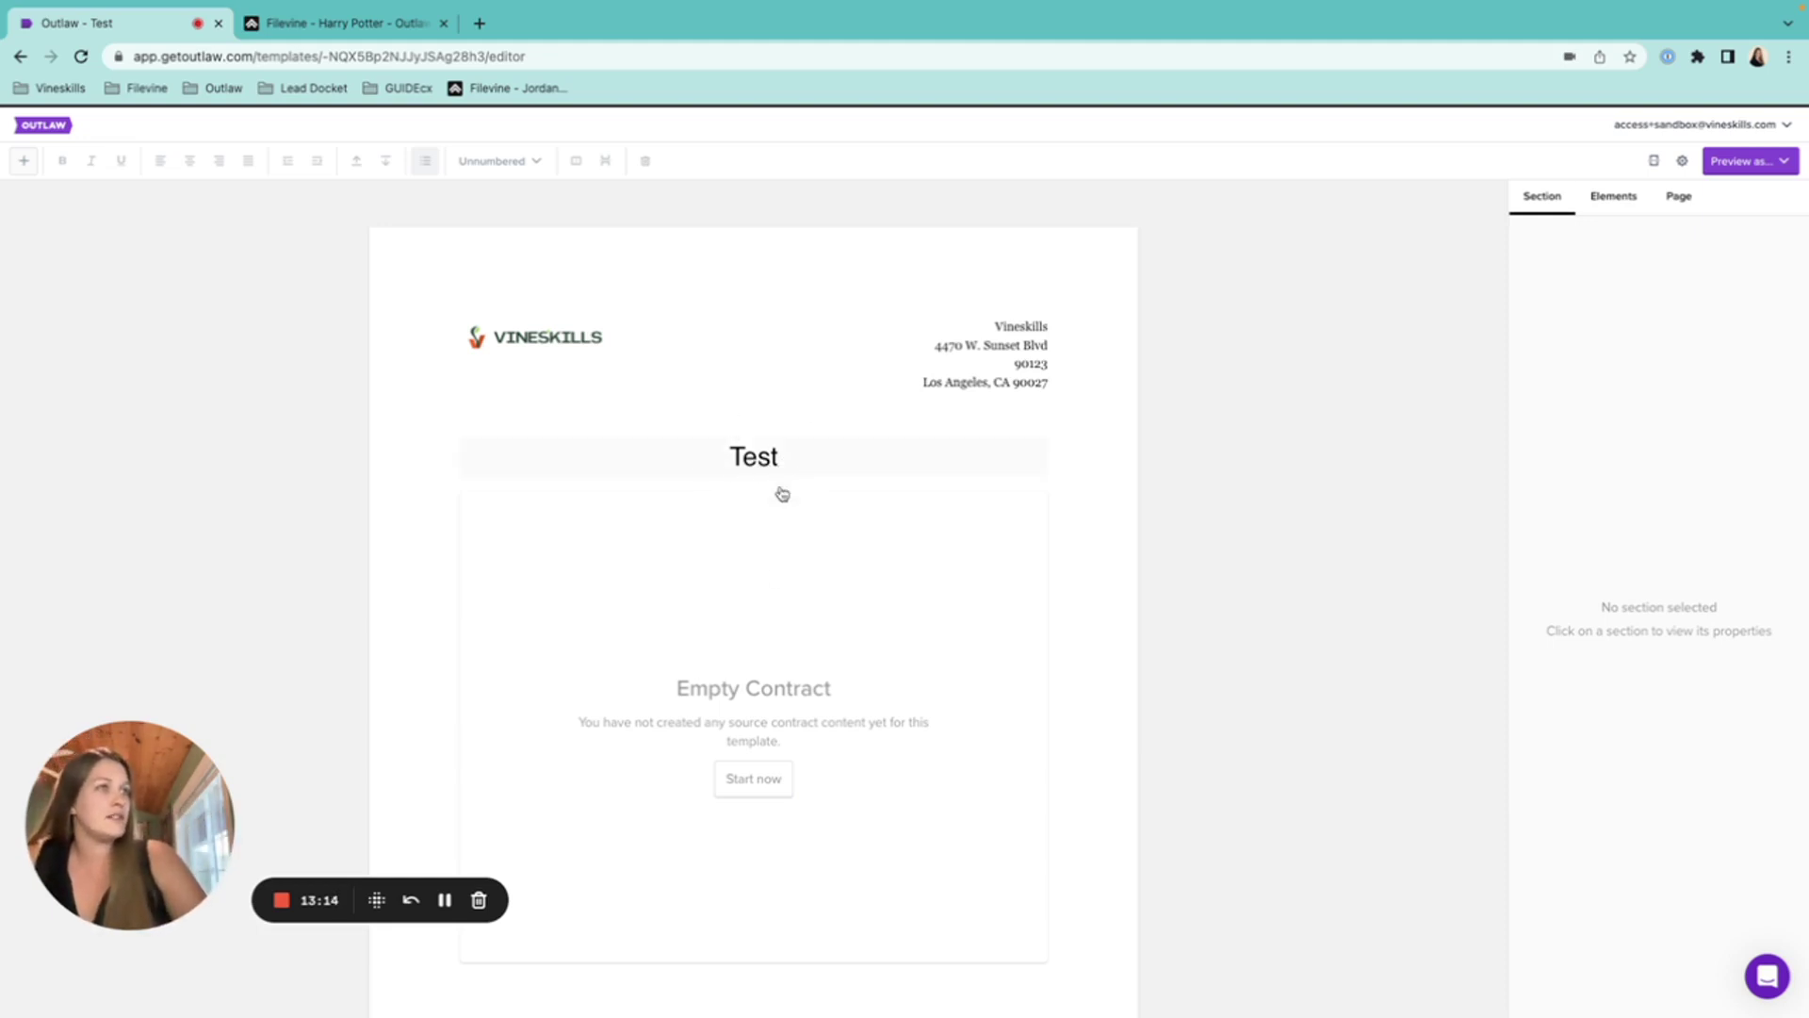
# - Start the empty contract's content and turn off numbering for its first paragraph
pyautogui.scroll(-1, 840, 780)
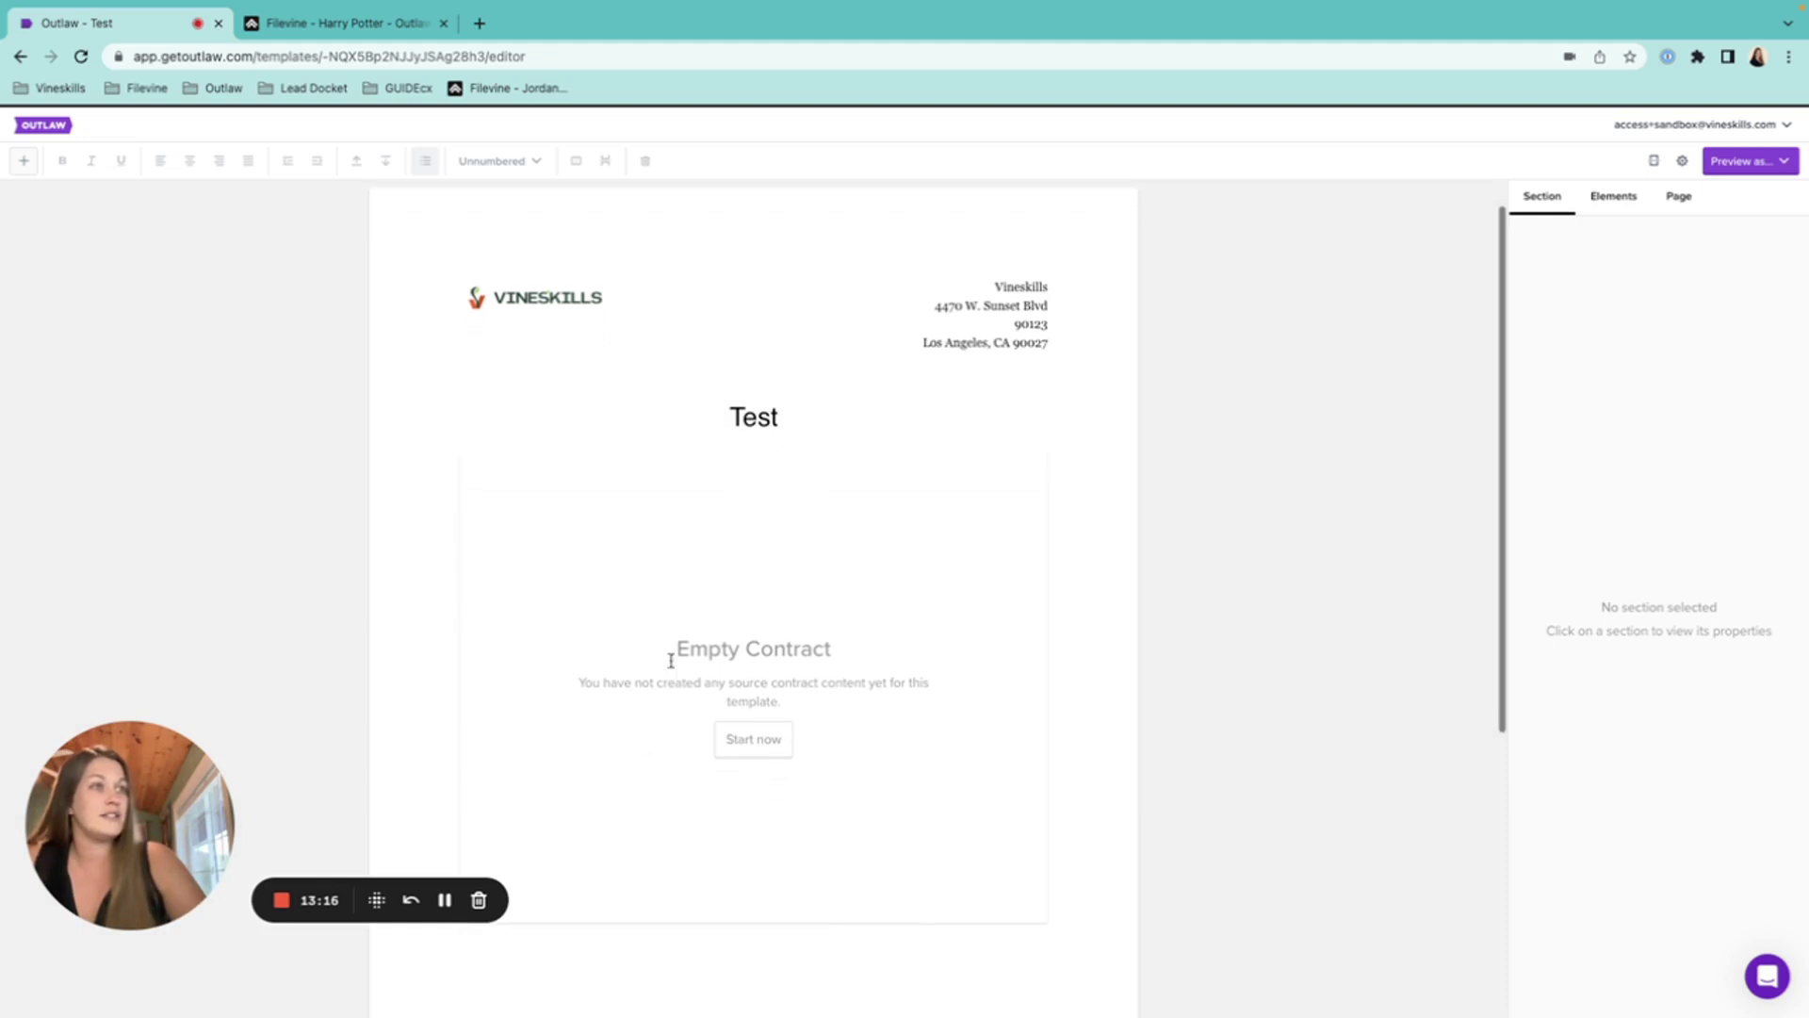
pyautogui.click(774, 745)
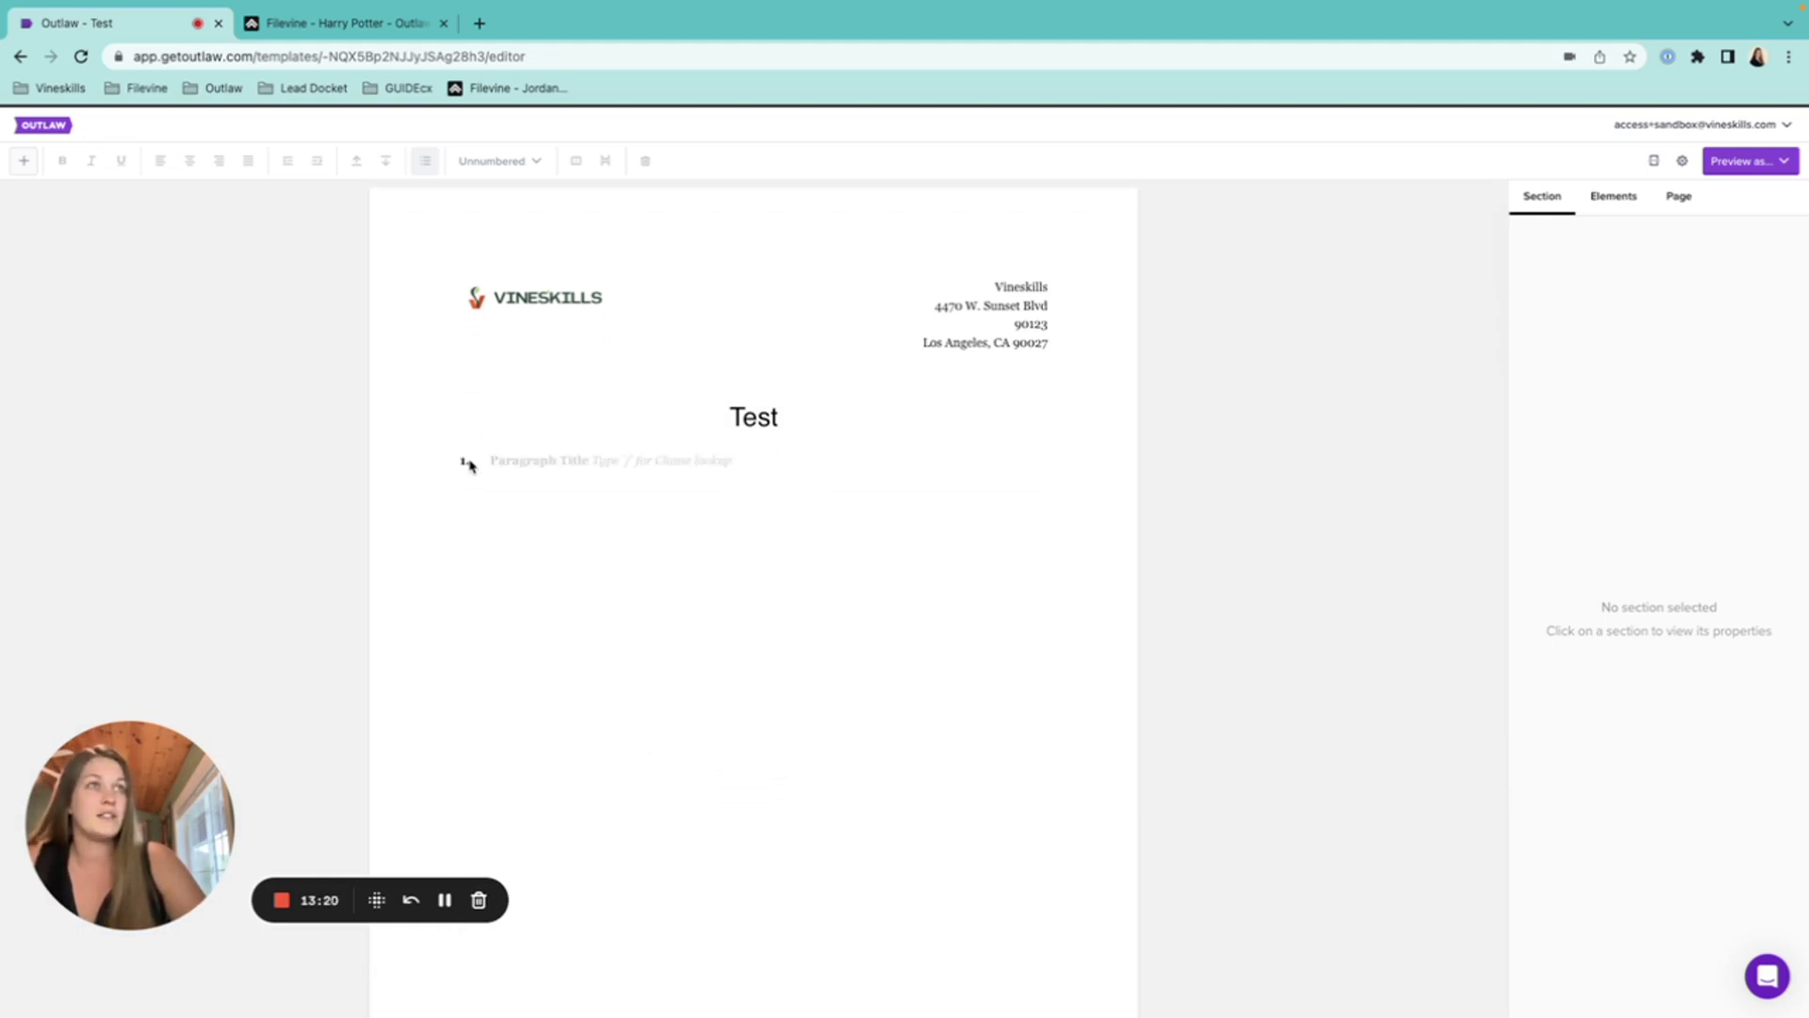
pyautogui.click(499, 461)
pyautogui.click(426, 162)
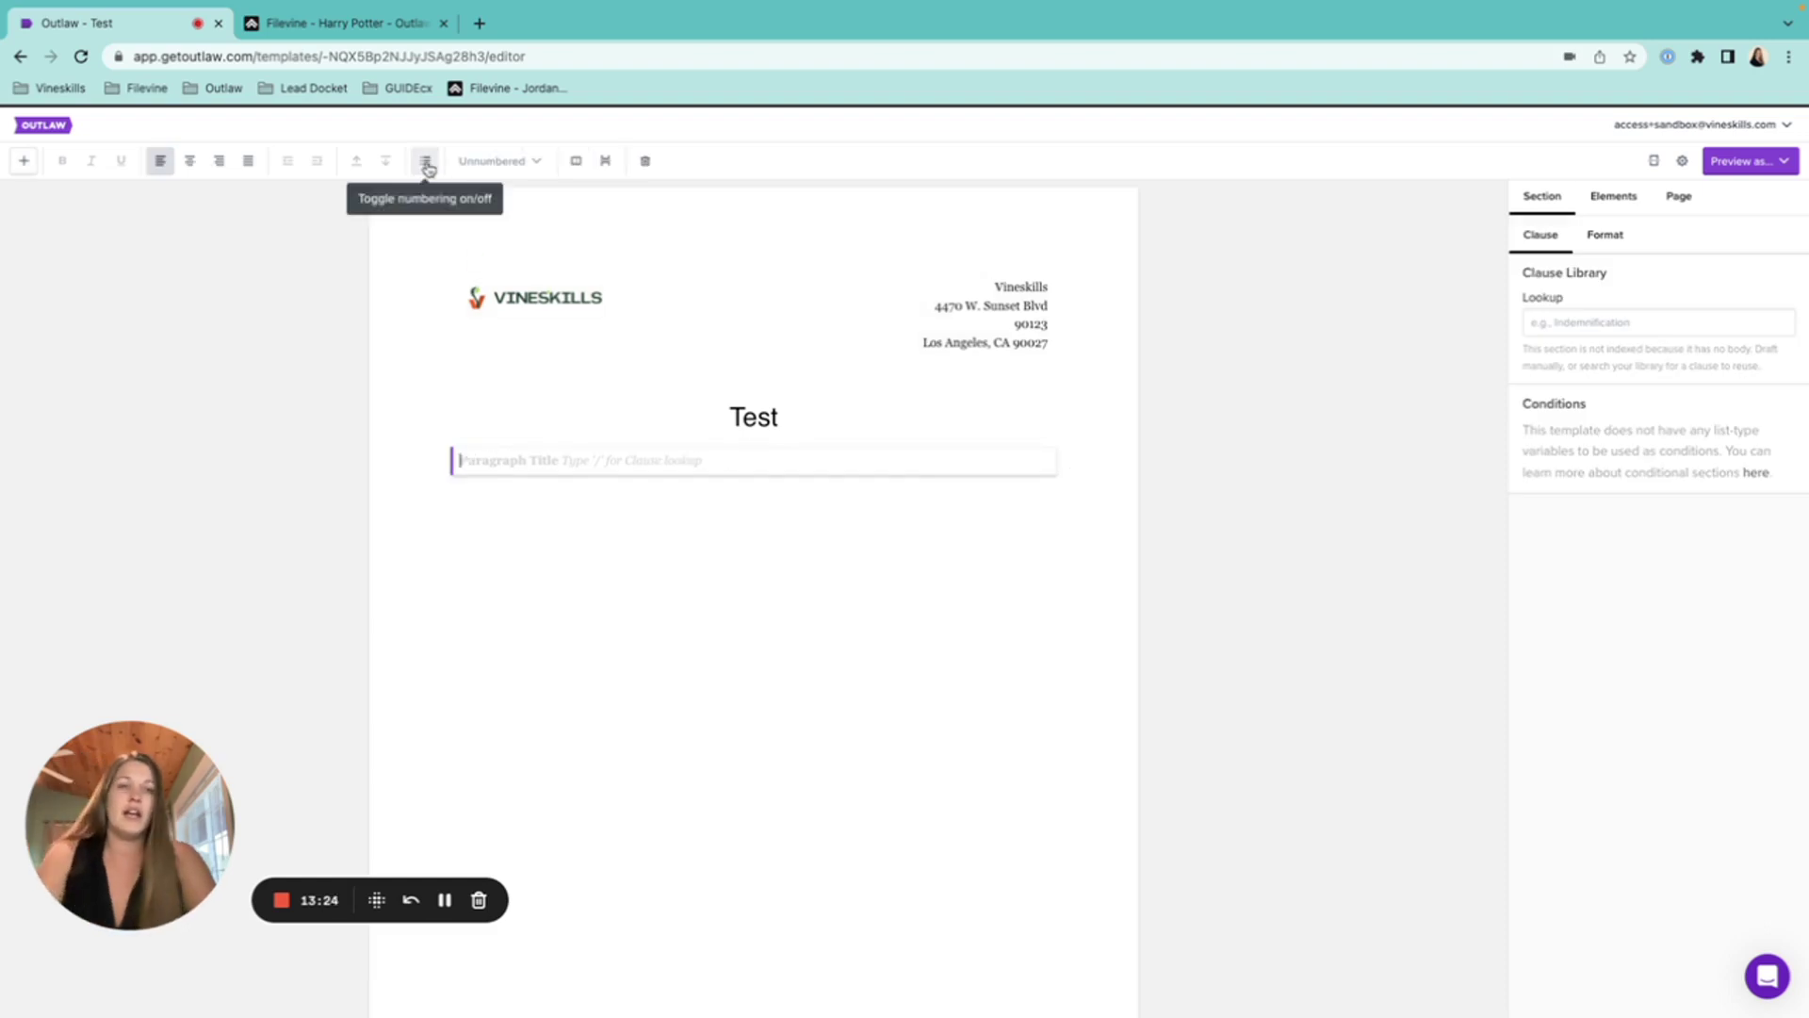
# - Fill the first paragraph's title with "test aksldjf aksdjflkas daskdj" and return to the templates list
pyautogui.write('test')
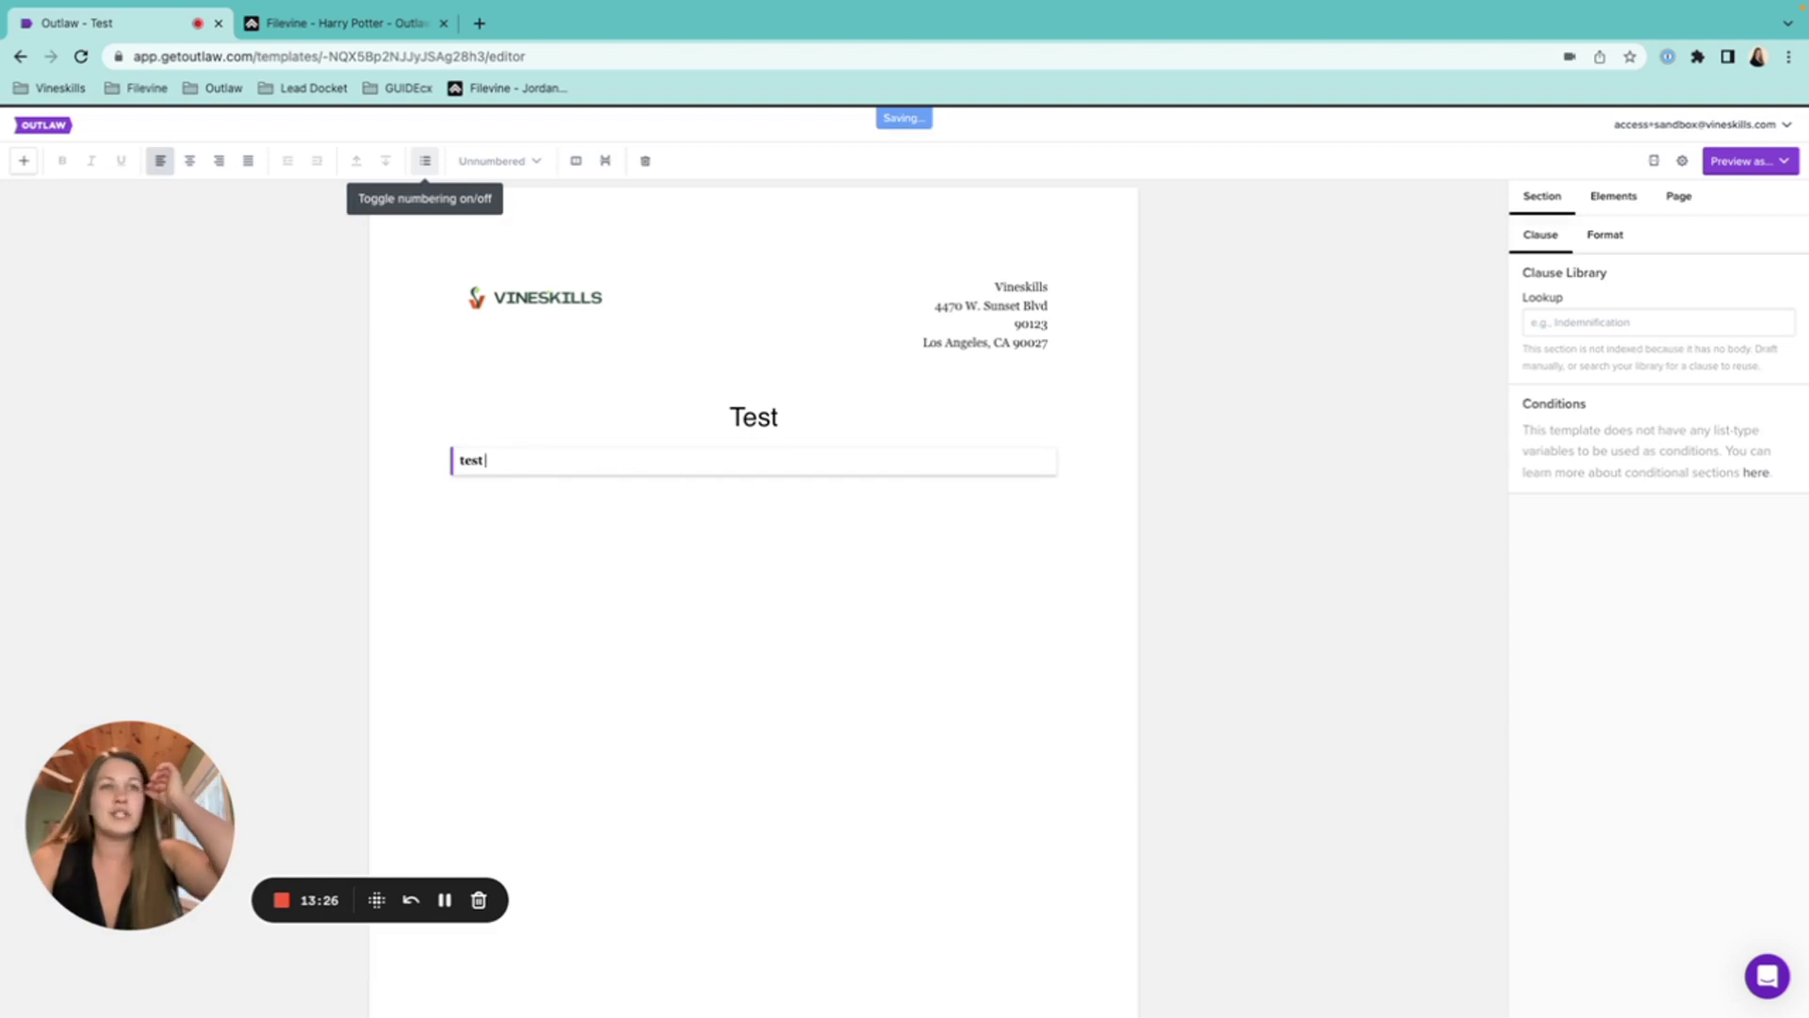
pyautogui.write(' aksldjf aksdjf')
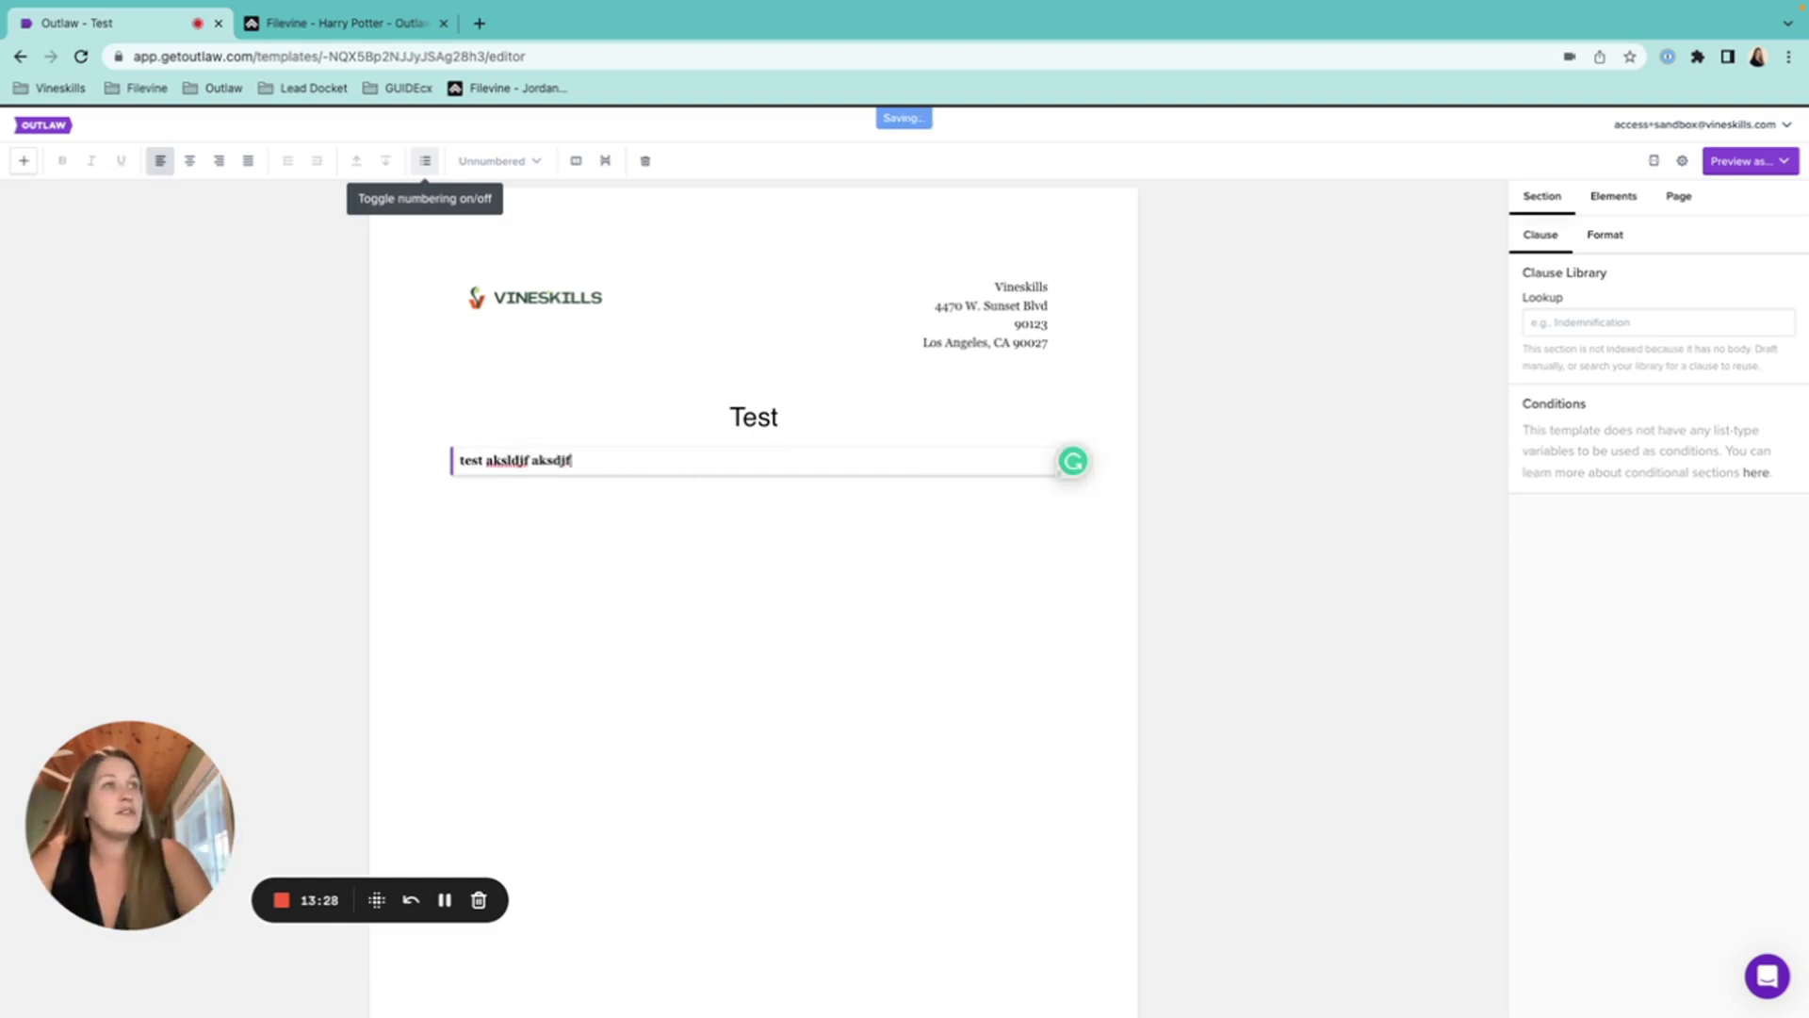
pyautogui.write('lkas daskdj')
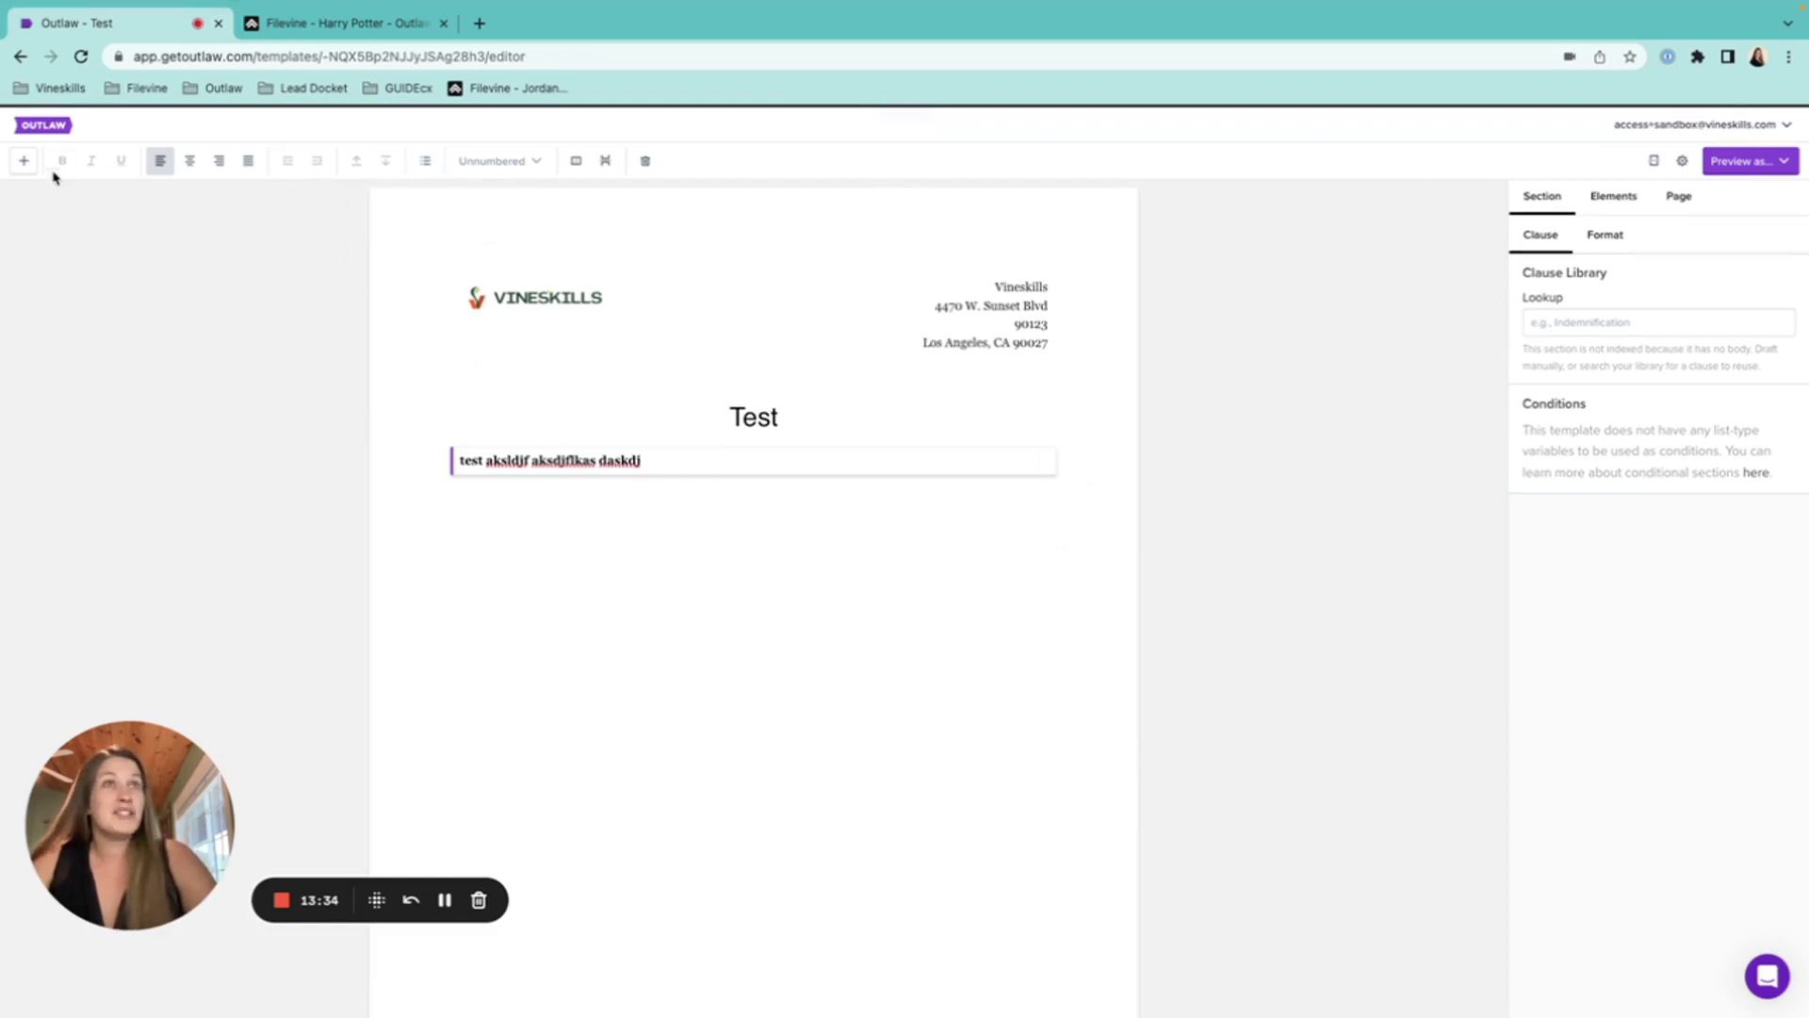
pyautogui.click(49, 132)
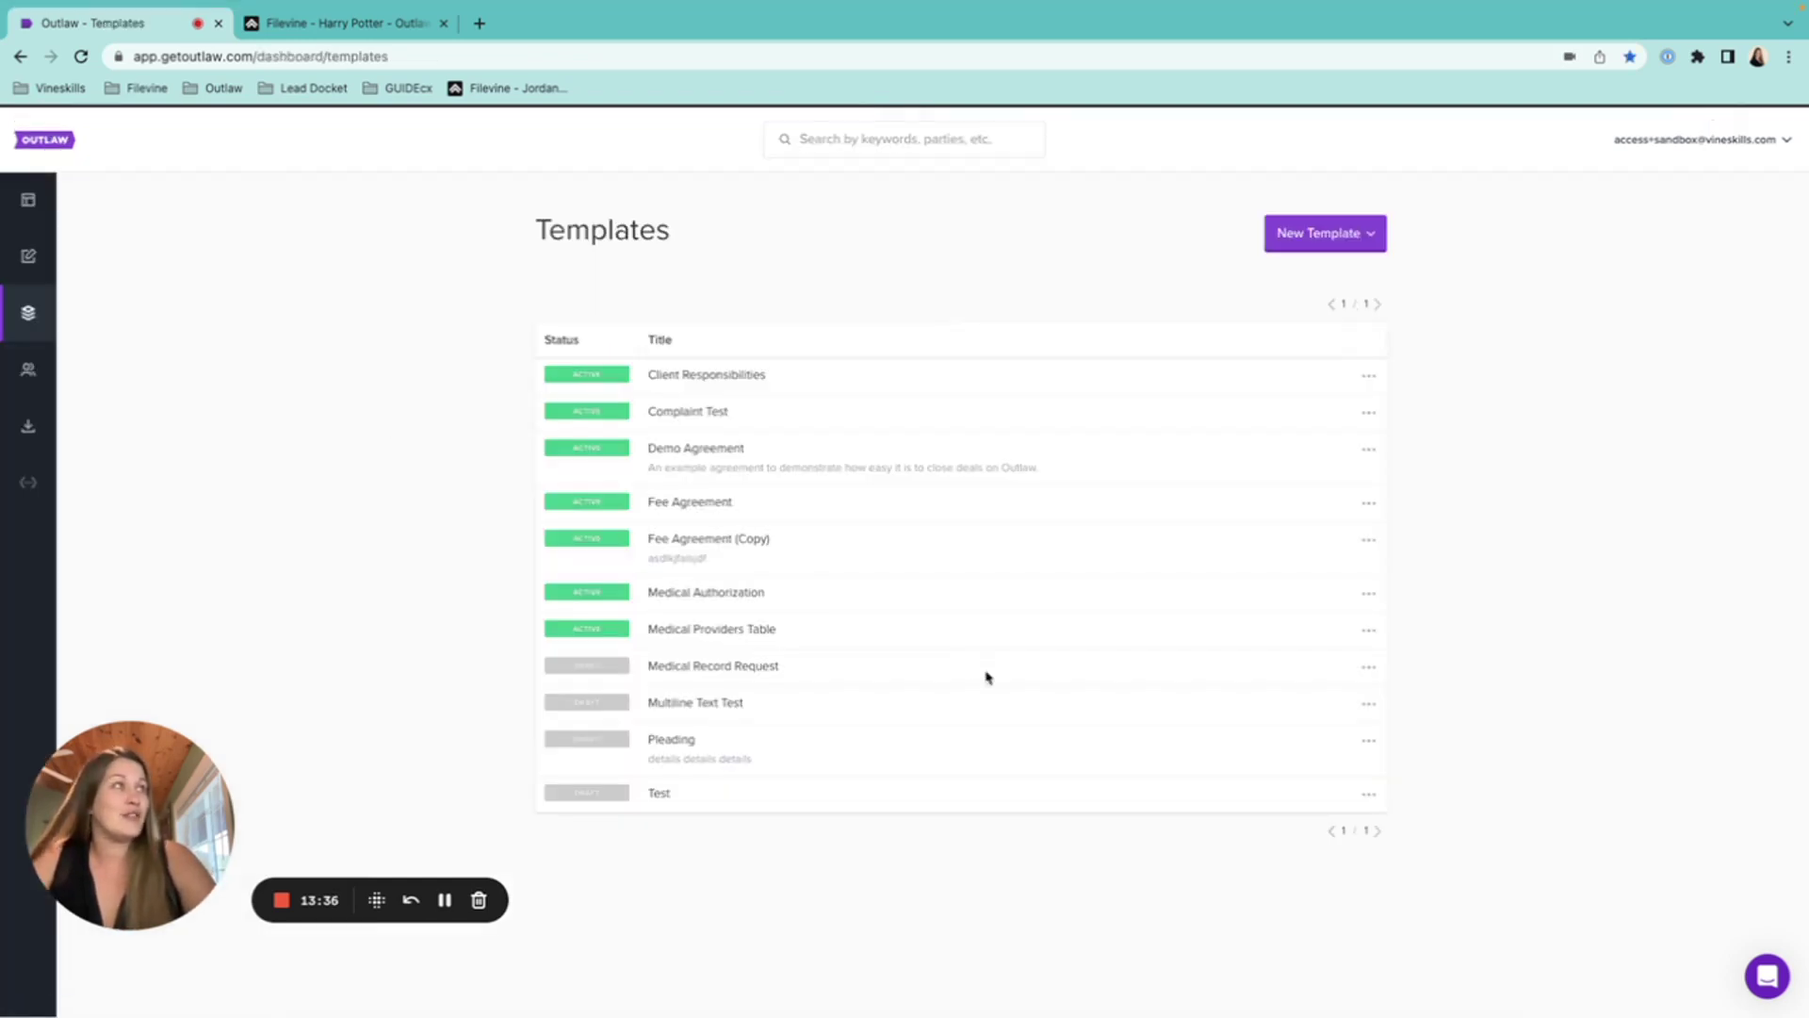